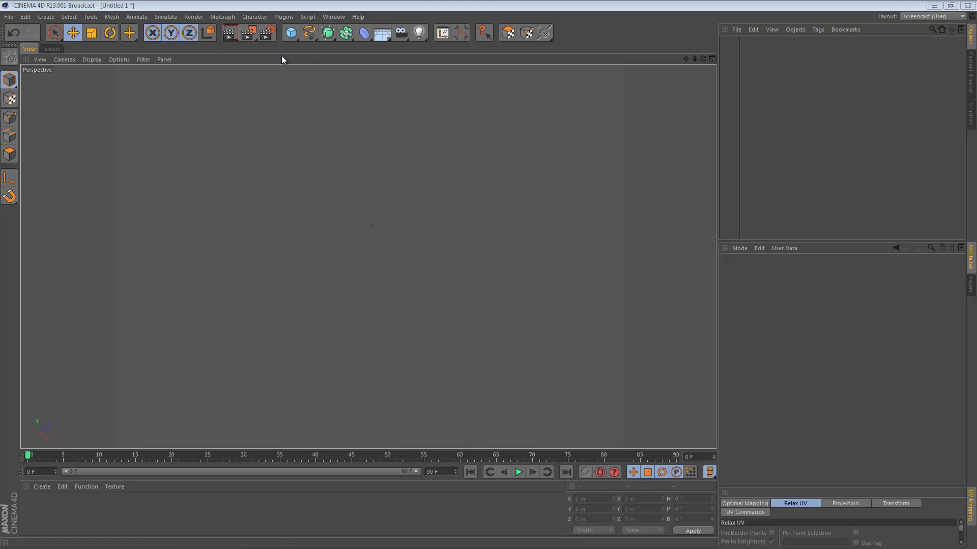
# Add a Cube and flatten it into a low block about 26.855 in high
pyautogui.click(291, 32)
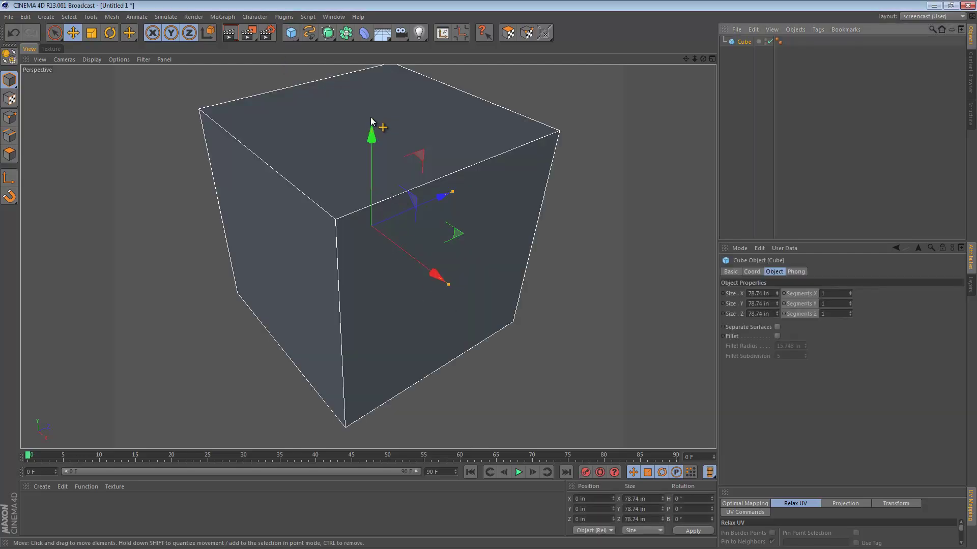
pyautogui.moveTo(371, 120); pyautogui.dragTo(391, 206)
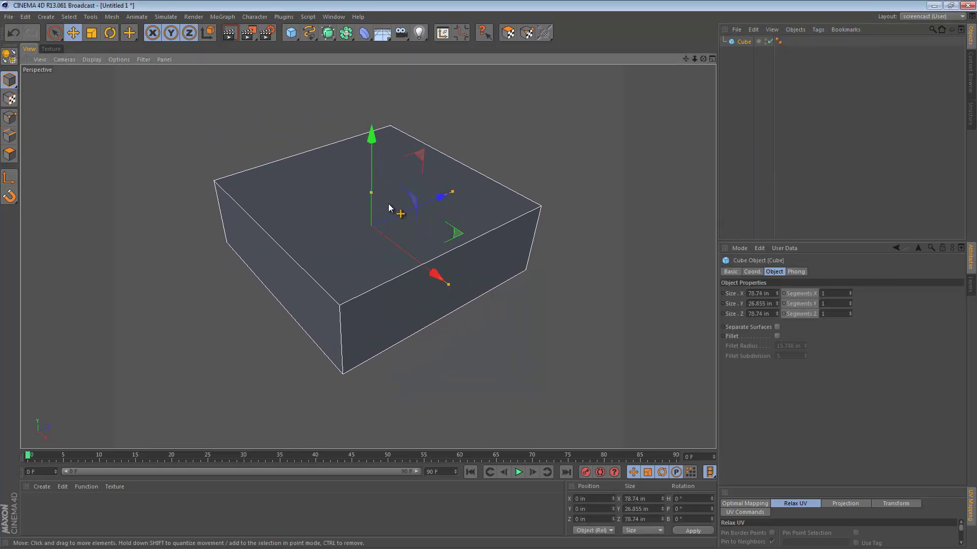
# Add a Sphere and shrink it to a smaller ball beside the block
pyautogui.click(290, 32)
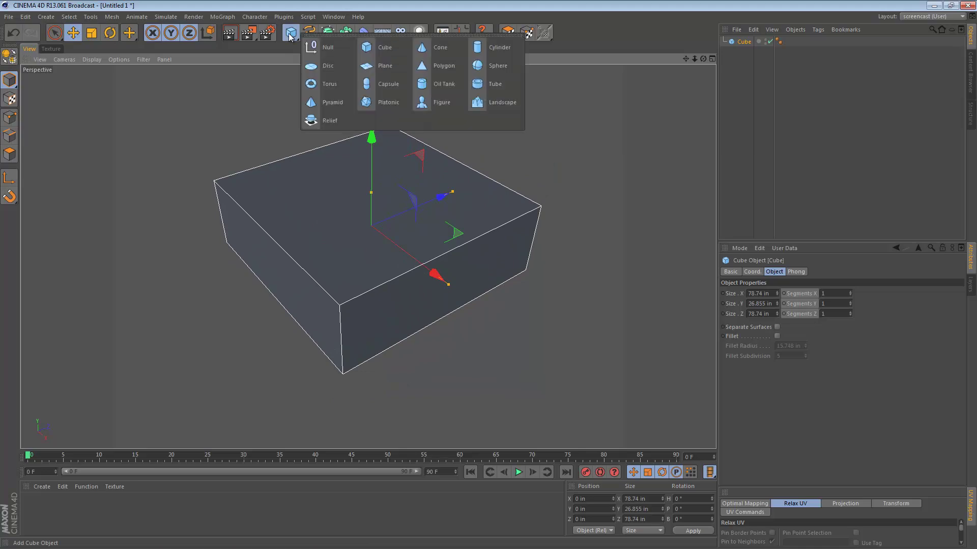
pyautogui.click(495, 67)
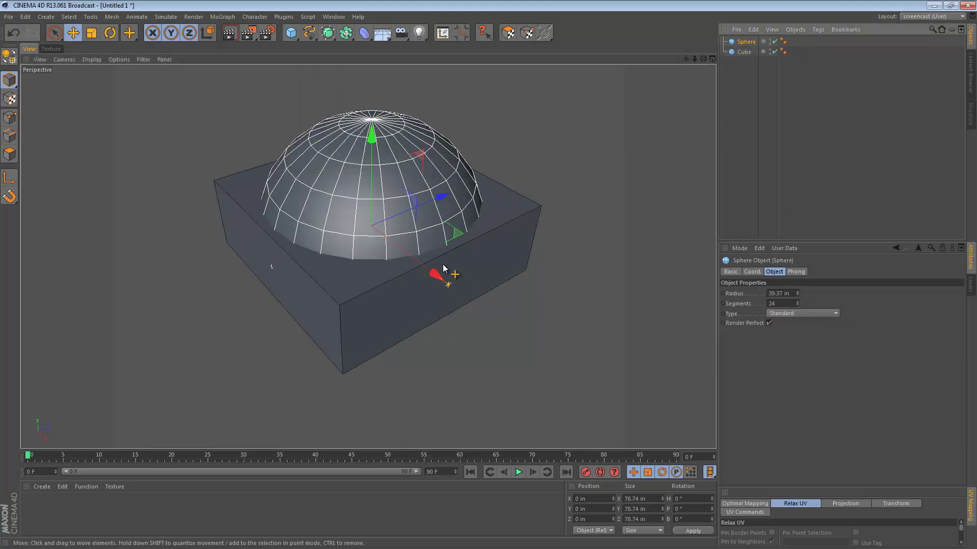
pyautogui.moveTo(448, 284)
pyautogui.mouseDown()
pyautogui.moveTo(402, 249)
pyautogui.moveTo(568, 336)
pyautogui.moveTo(531, 307)
pyautogui.moveTo(367, 257)
pyautogui.moveTo(353, 268)
pyautogui.mouseUp()
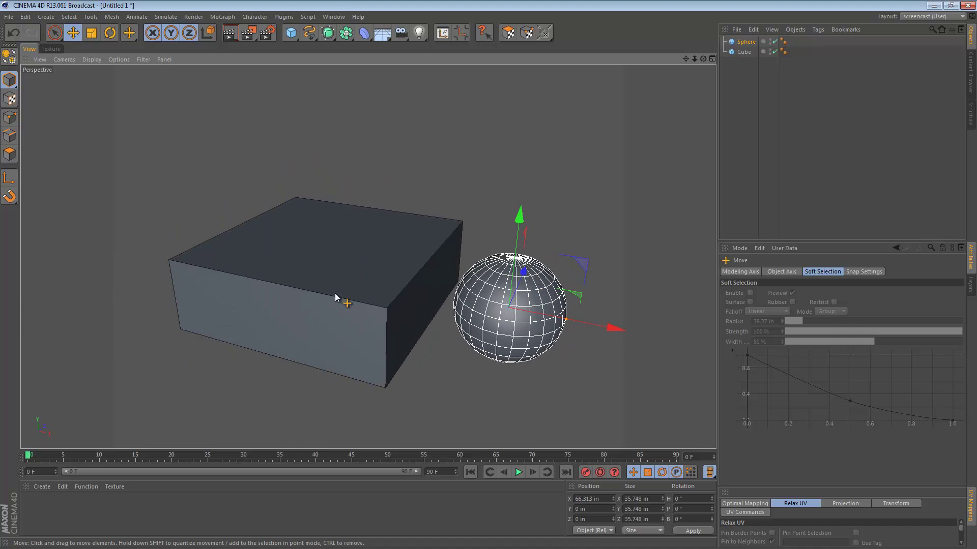
pyautogui.click(415, 161)
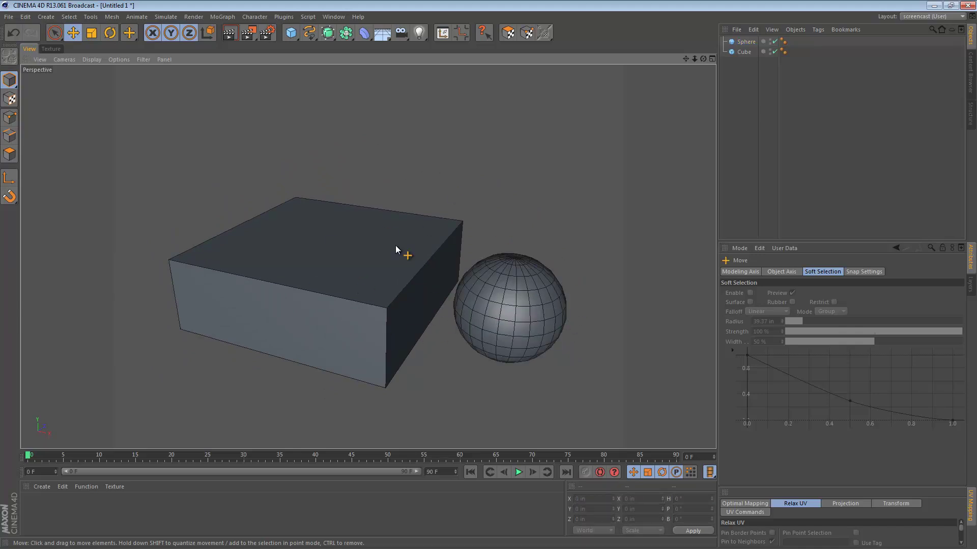
pyautogui.keyDown('alt'); pyautogui.moveTo(497, 276); pyautogui.dragTo(387, 239); pyautogui.keyUp('alt')
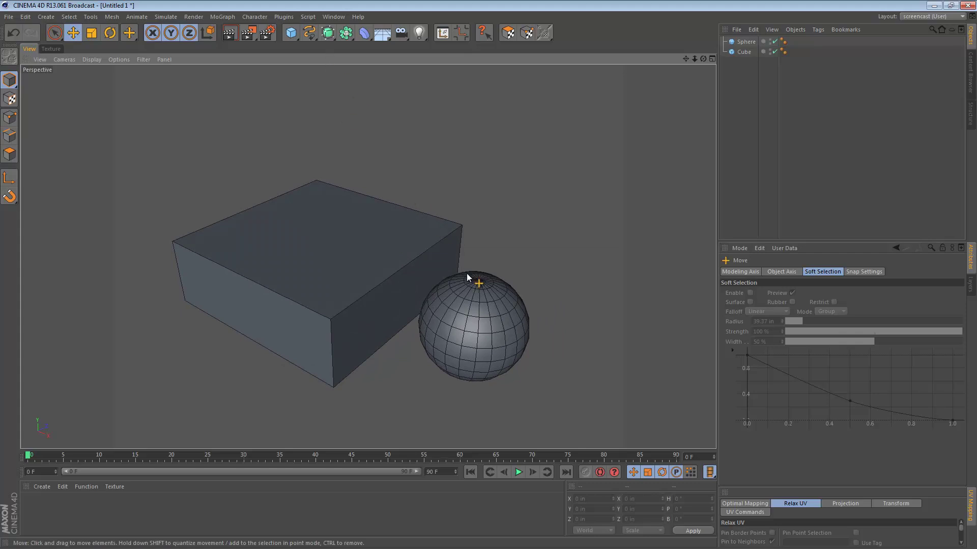
# Move the sphere up so it rests on and pokes into the block's top
pyautogui.click(458, 298)
pyautogui.moveTo(451, 264)
pyautogui.keyDown('alt'); pyautogui.mouseDown()
pyautogui.moveTo(434, 248)
pyautogui.moveTo(545, 170)
pyautogui.moveTo(596, 155)
pyautogui.moveTo(458, 94)
pyautogui.mouseUp(); pyautogui.keyUp('alt')
pyautogui.click(534, 145)
pyautogui.moveTo(535, 144)
pyautogui.keyDown('alt'); pyautogui.mouseDown()
pyautogui.moveTo(411, 221)
pyautogui.moveTo(415, 89)
pyautogui.mouseUp(); pyautogui.keyUp('alt')
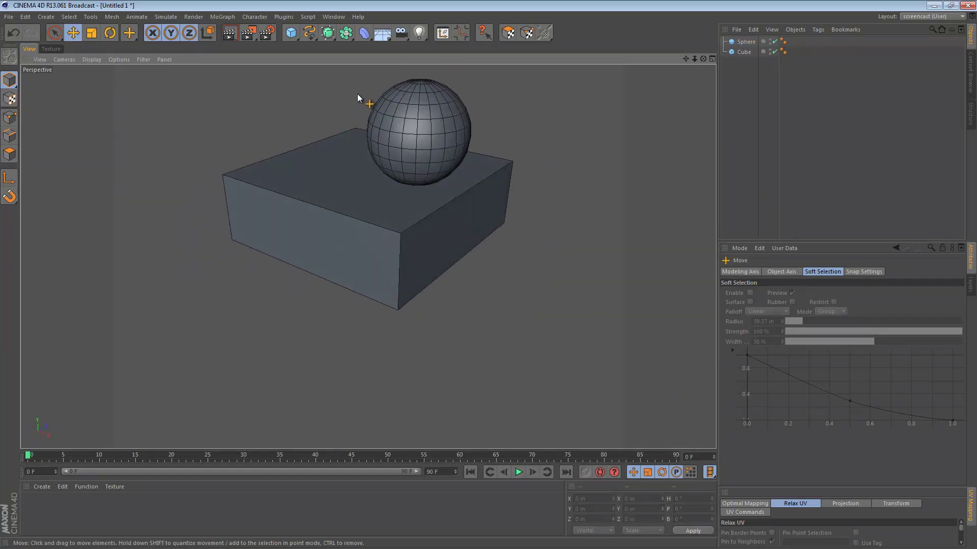
pyautogui.moveTo(616, 112)
pyautogui.keyDown('alt'); pyautogui.mouseDown()
pyautogui.moveTo(428, 148)
pyautogui.moveTo(448, 125)
pyautogui.moveTo(435, 160)
pyautogui.moveTo(410, 186)
pyautogui.moveTo(444, 183)
pyautogui.moveTo(433, 182)
pyautogui.moveTo(421, 221)
pyautogui.moveTo(431, 154)
pyautogui.mouseUp(); pyautogui.keyUp('alt')
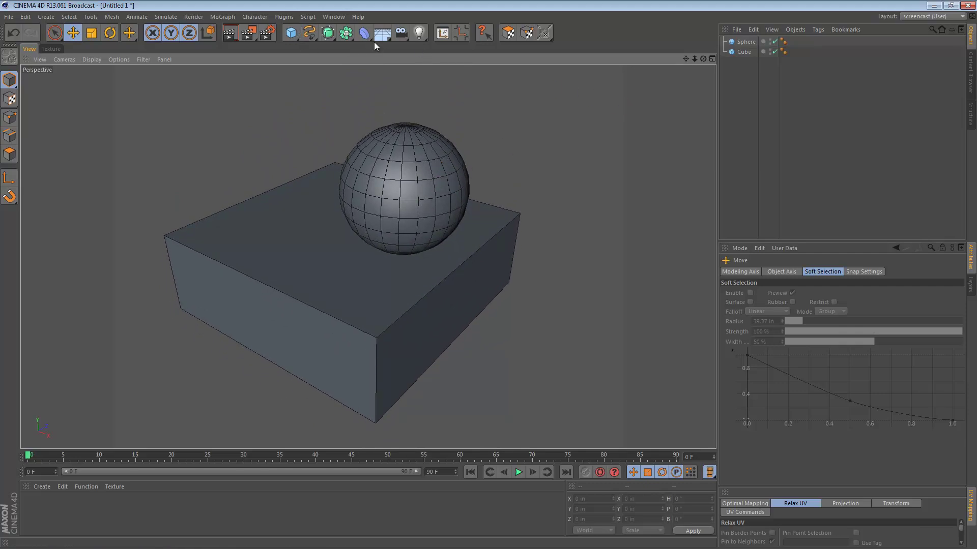
# Add a Boole object and nest the Cube then the Sphere under it
pyautogui.click(342, 39)
pyautogui.click(535, 49)
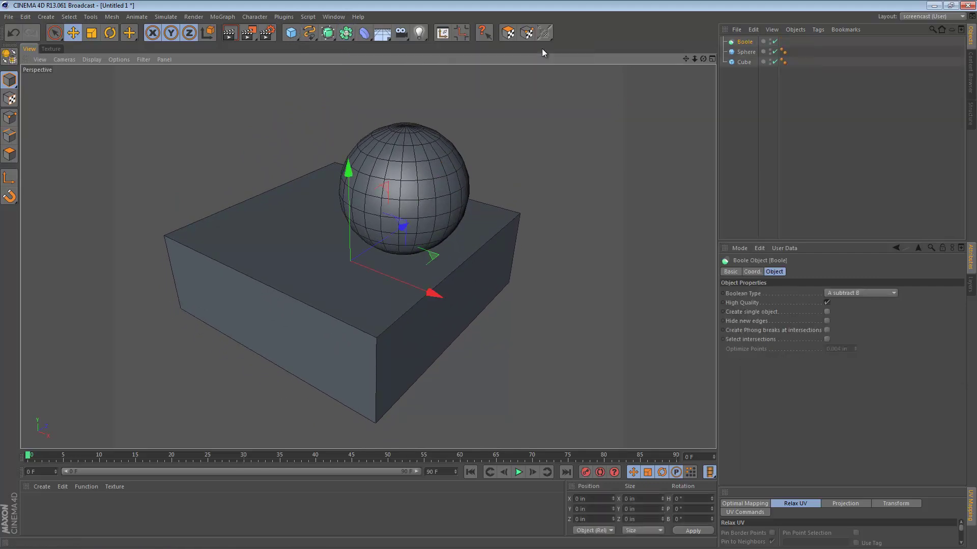
pyautogui.moveTo(746, 62); pyautogui.dragTo(744, 42)
pyautogui.click(744, 42)
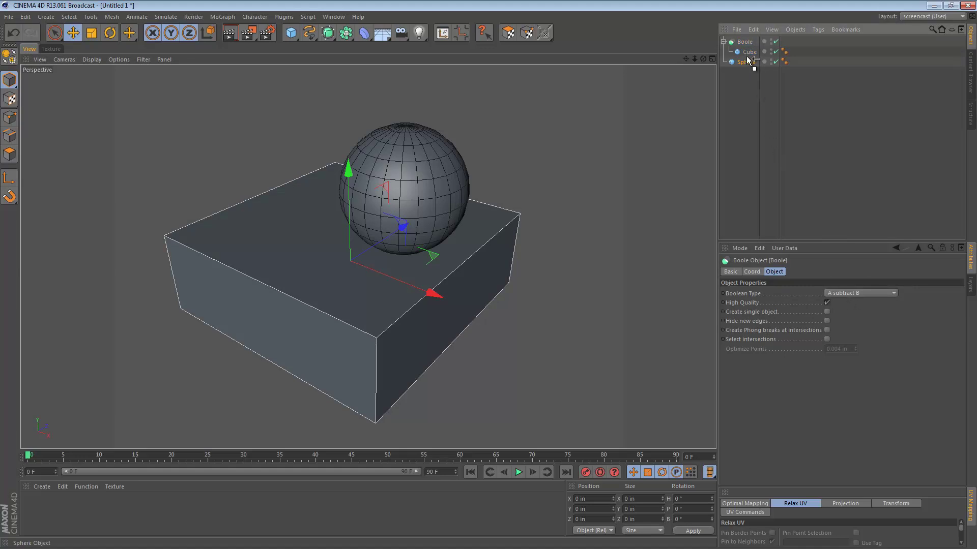
pyautogui.moveTo(746, 63); pyautogui.dragTo(748, 61)
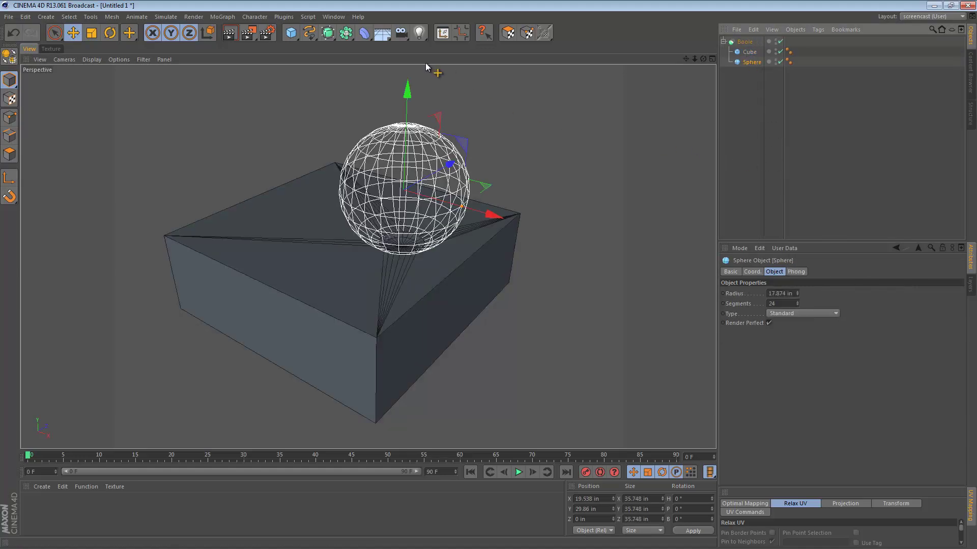
# Lower the sphere into the block's top so it carves a hemispherical dent, adjusting its depth
pyautogui.moveTo(406, 91)
pyautogui.mouseDown()
pyautogui.moveTo(417, 183)
pyautogui.moveTo(467, 260)
pyautogui.moveTo(465, 169)
pyautogui.moveTo(460, 288)
pyautogui.mouseUp()
pyautogui.hotkey('ctrl', 'shift', 'a')
pyautogui.click(450, 283)
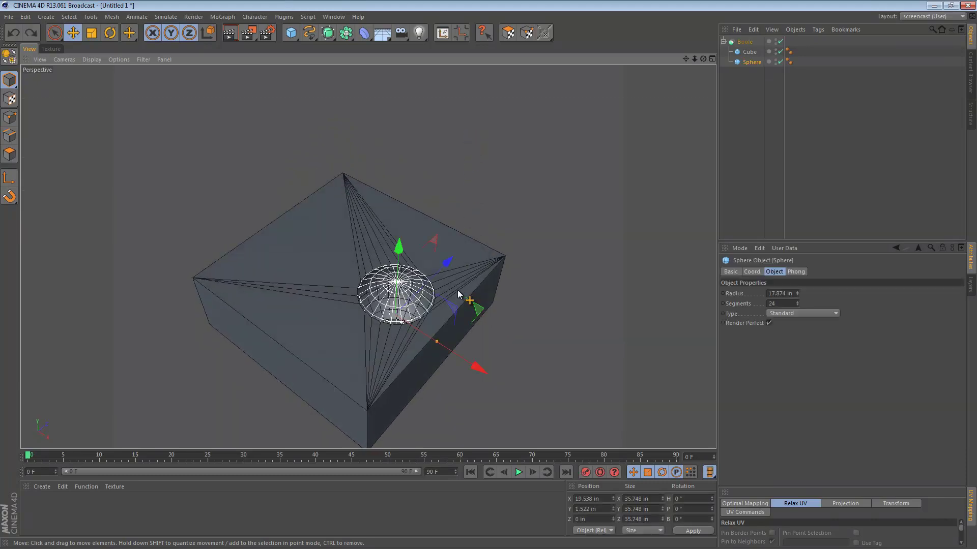
pyautogui.moveTo(399, 248)
pyautogui.mouseDown()
pyautogui.moveTo(401, 207)
pyautogui.moveTo(323, 239)
pyautogui.moveTo(479, 337)
pyautogui.moveTo(567, 262)
pyautogui.moveTo(560, 277)
pyautogui.moveTo(550, 182)
pyautogui.mouseUp()
pyautogui.click(550, 182)
pyautogui.moveTo(451, 211)
pyautogui.keyDown('alt'); pyautogui.mouseDown()
pyautogui.moveTo(290, 261)
pyautogui.moveTo(498, 166)
pyautogui.moveTo(479, 241)
pyautogui.moveTo(373, 155)
pyautogui.moveTo(406, 162)
pyautogui.moveTo(412, 193)
pyautogui.moveTo(480, 242)
pyautogui.moveTo(414, 277)
pyautogui.moveTo(496, 296)
pyautogui.moveTo(398, 281)
pyautogui.moveTo(454, 286)
pyautogui.moveTo(422, 283)
pyautogui.moveTo(369, 156)
pyautogui.mouseUp(); pyautogui.keyUp('alt')
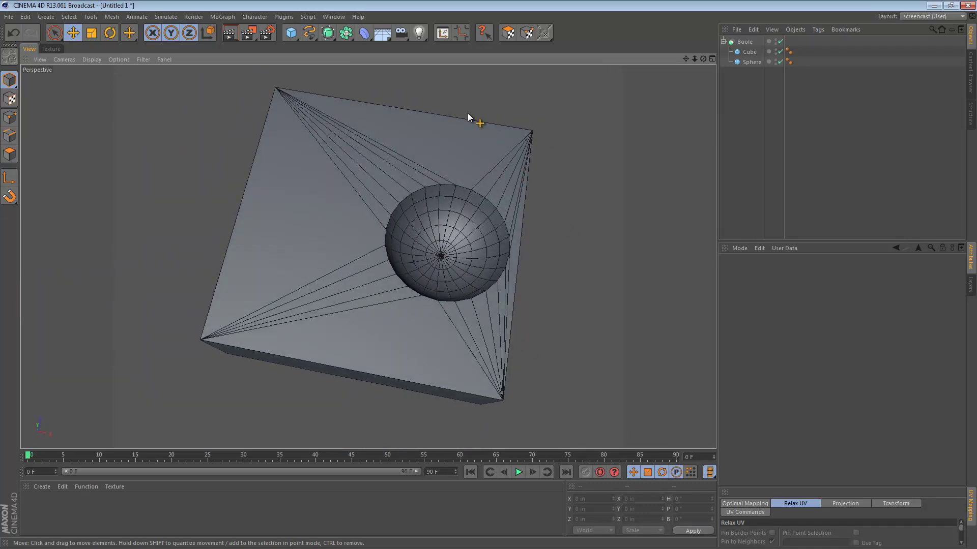
pyautogui.moveTo(507, 299)
pyautogui.keyDown('alt'); pyautogui.mouseDown()
pyautogui.moveTo(495, 209)
pyautogui.moveTo(484, 251)
pyautogui.moveTo(492, 234)
pyautogui.moveTo(478, 201)
pyautogui.moveTo(482, 237)
pyautogui.moveTo(523, 198)
pyautogui.moveTo(524, 219)
pyautogui.moveTo(319, 297)
pyautogui.mouseUp(); pyautogui.keyUp('alt')
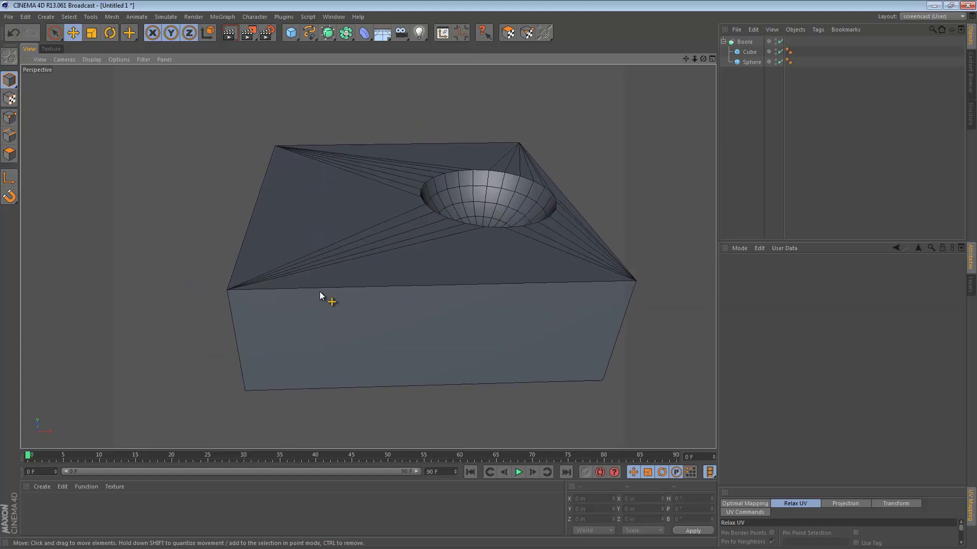
# Enable Create single object on the Boole and check its triangulated-edge display
pyautogui.click(744, 42)
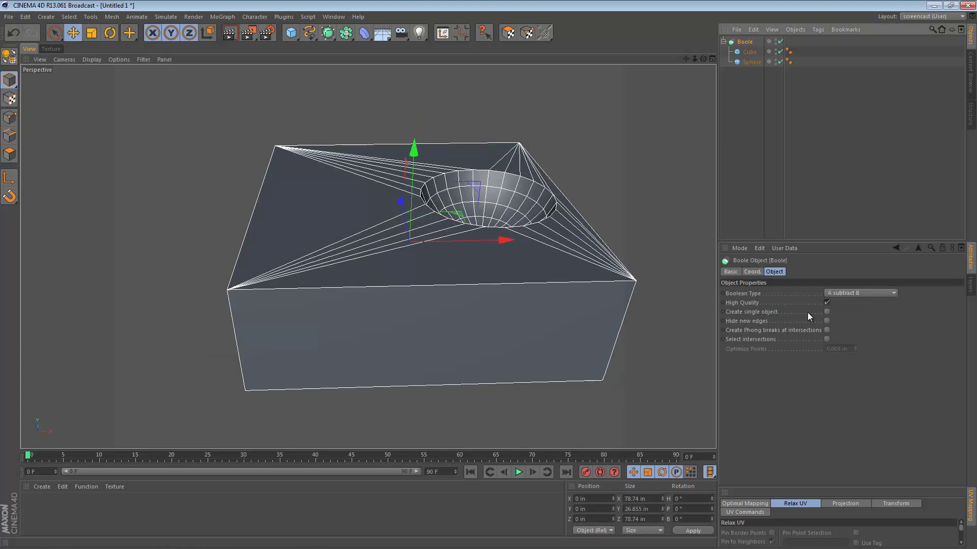
pyautogui.click(827, 312)
pyautogui.click(827, 321)
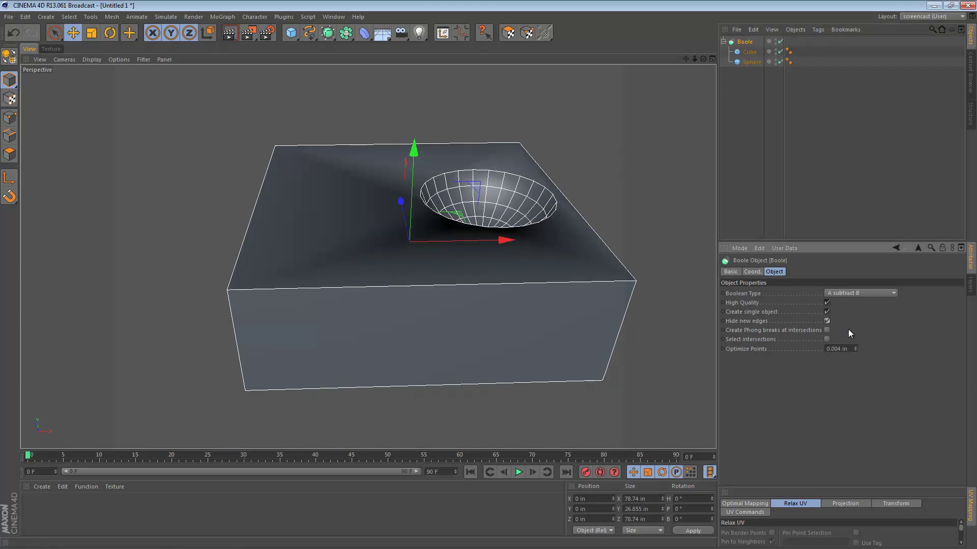
pyautogui.click(826, 321)
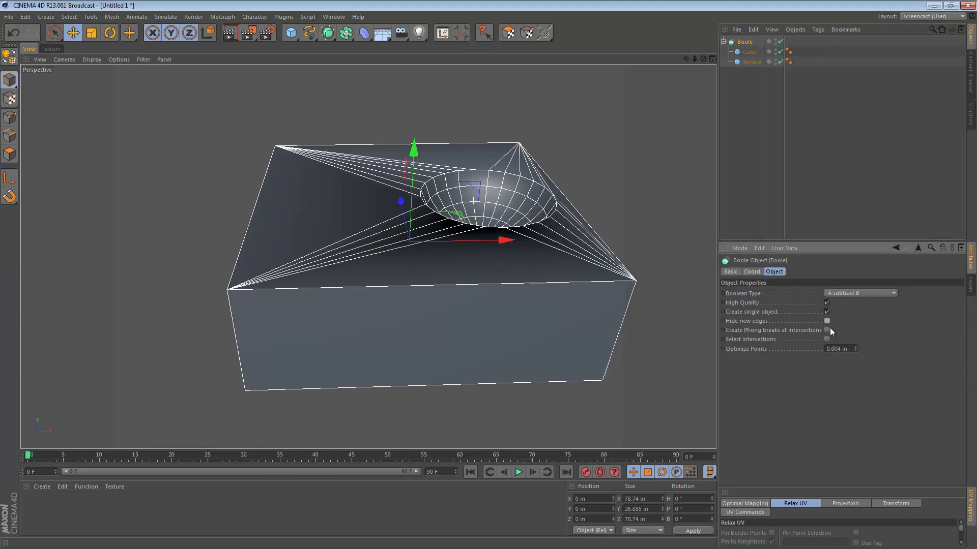
# Bake the Boole with Current State to Object and delete the original hierarchy
pyautogui.rightClick(747, 46)
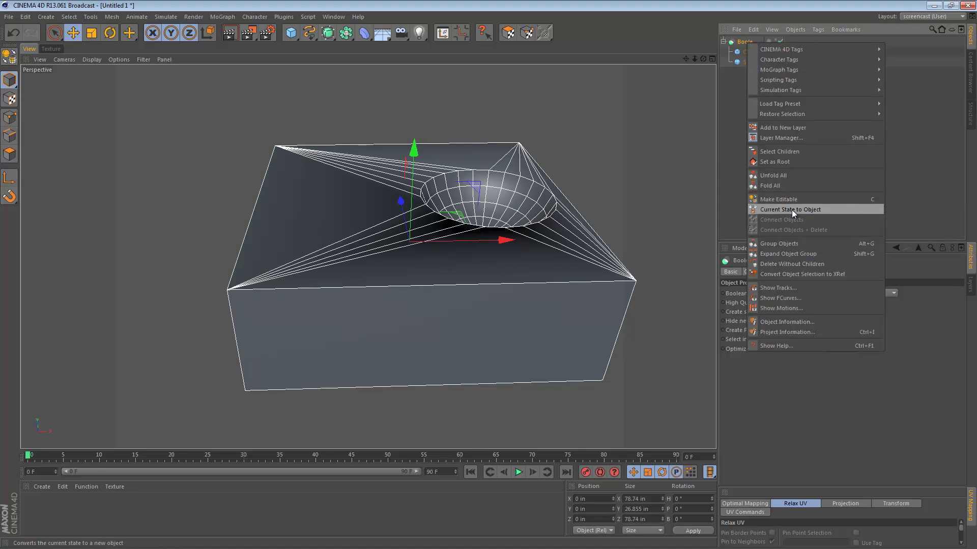
pyautogui.click(794, 210)
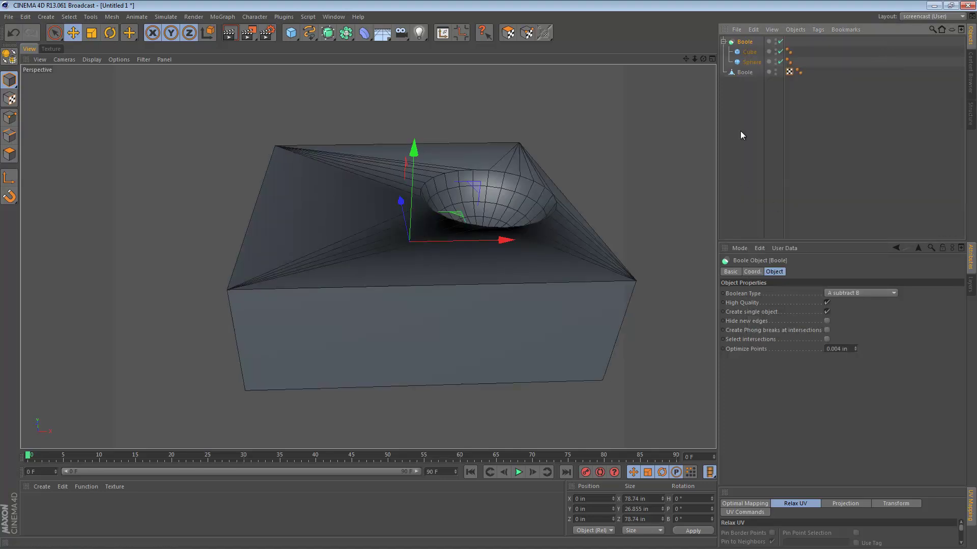
pyautogui.press('Delete')
pyautogui.click(744, 42)
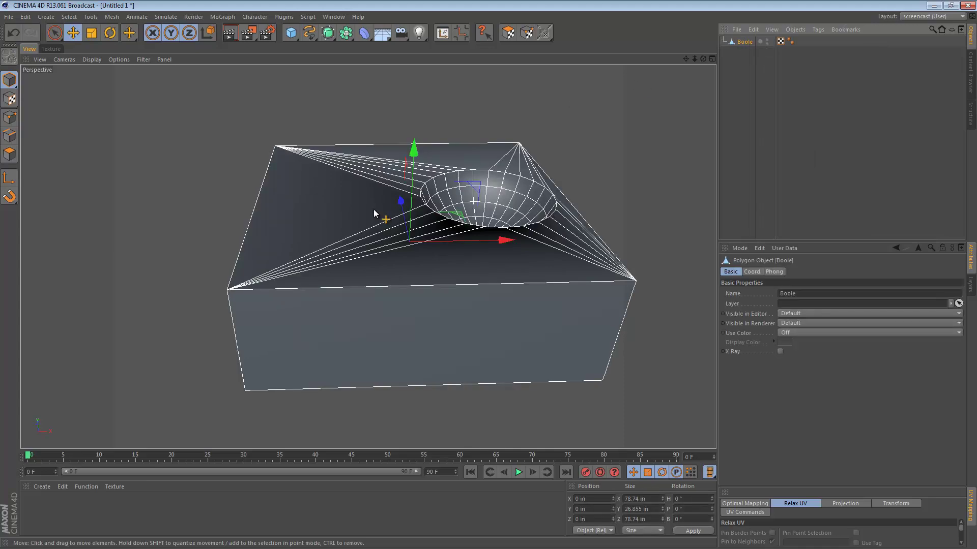
# In Edge mode select the block's top rim edges and start a Bevel on them
pyautogui.click(10, 135)
pyautogui.click(392, 286)
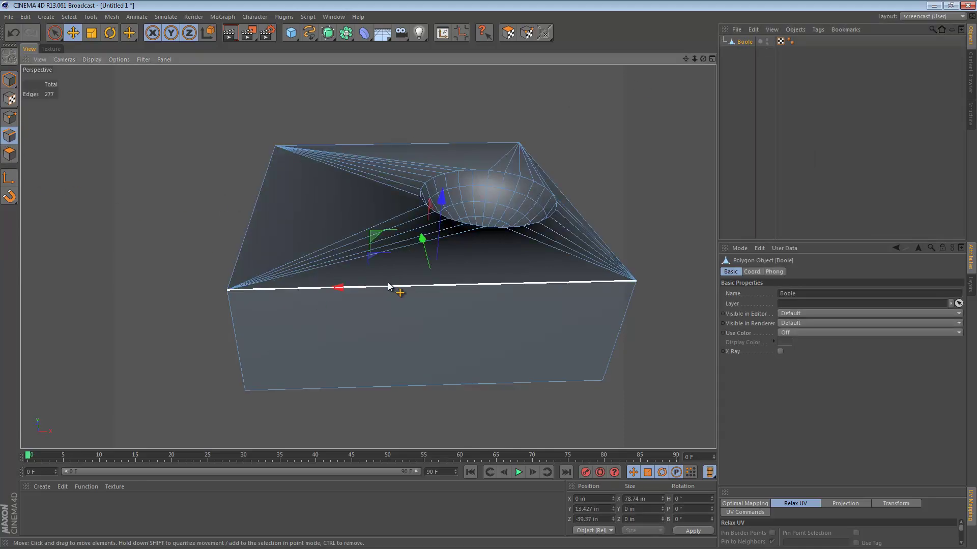
pyautogui.keyDown('shift'); pyautogui.click(379, 144); pyautogui.keyUp('shift')
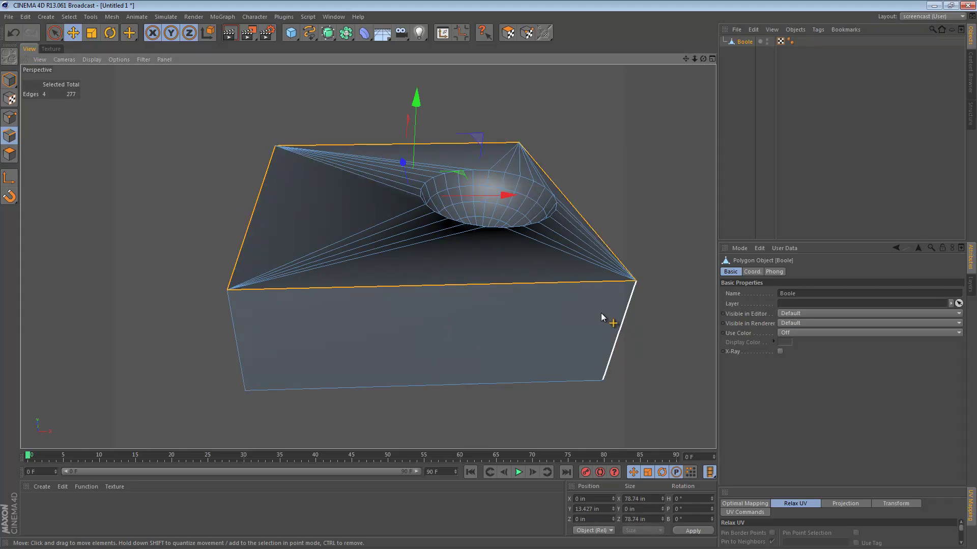
pyautogui.rightClick(524, 111)
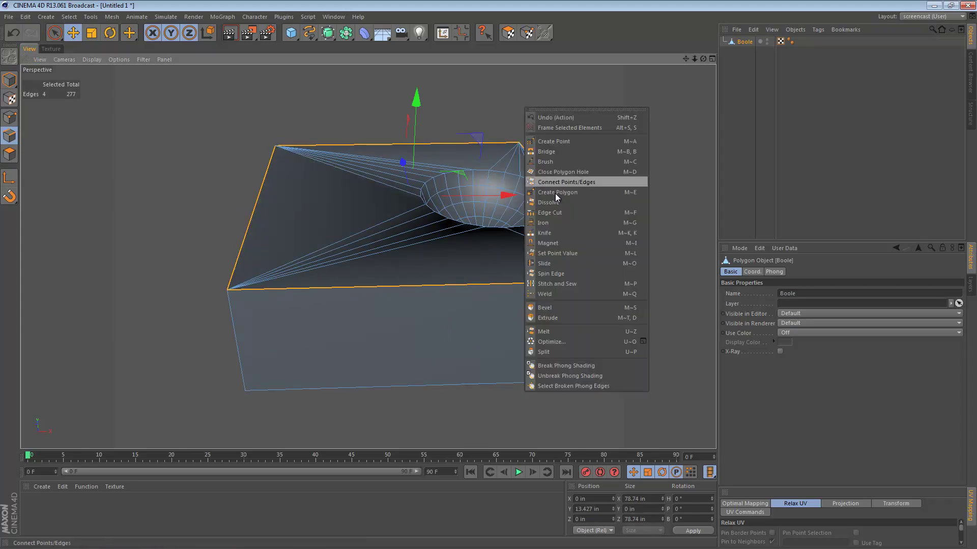
pyautogui.click(592, 313)
# Bevel the edges Convex with 3 subdivisions and an Inner Offset of 2.992 in
pyautogui.click(810, 334)
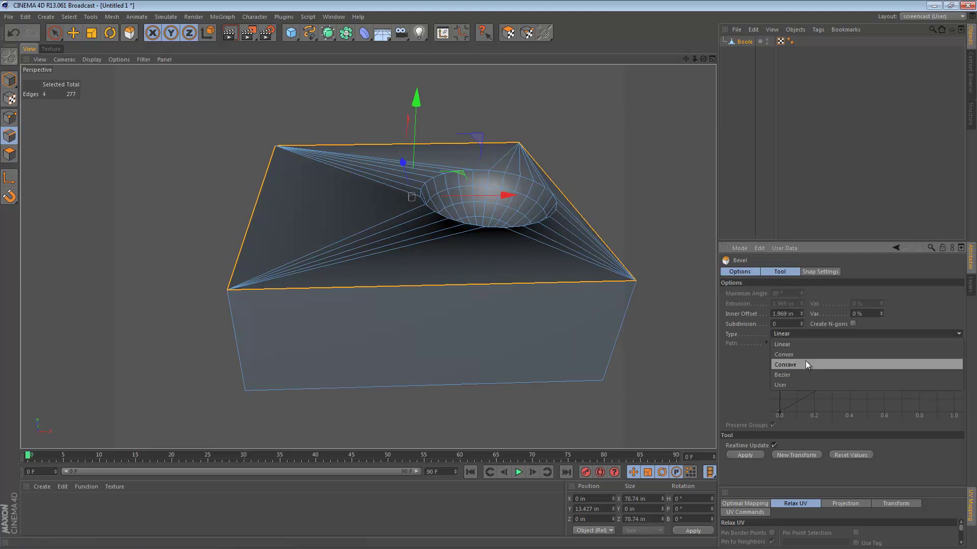
pyautogui.click(798, 359)
pyautogui.click(792, 324)
pyautogui.write('3')
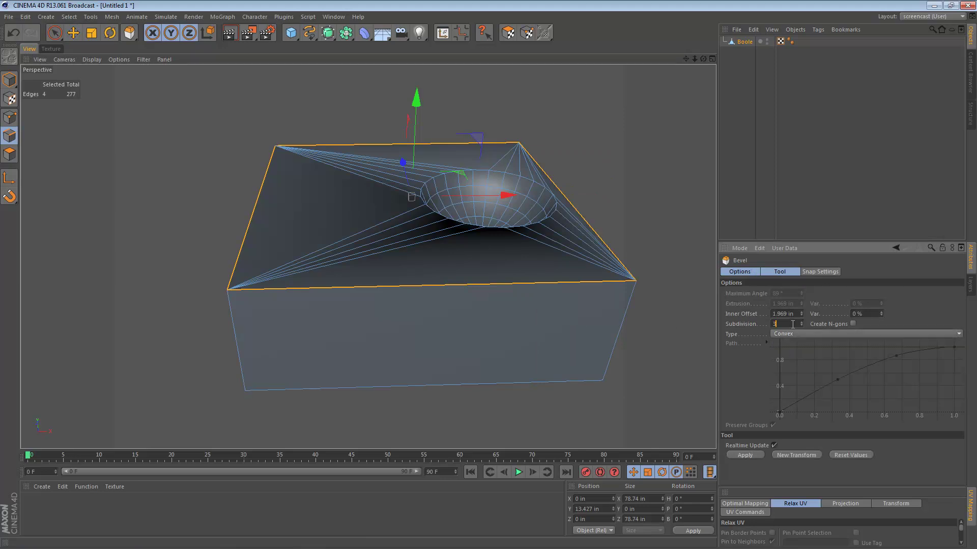
pyautogui.moveTo(489, 295); pyautogui.dragTo(491, 300)
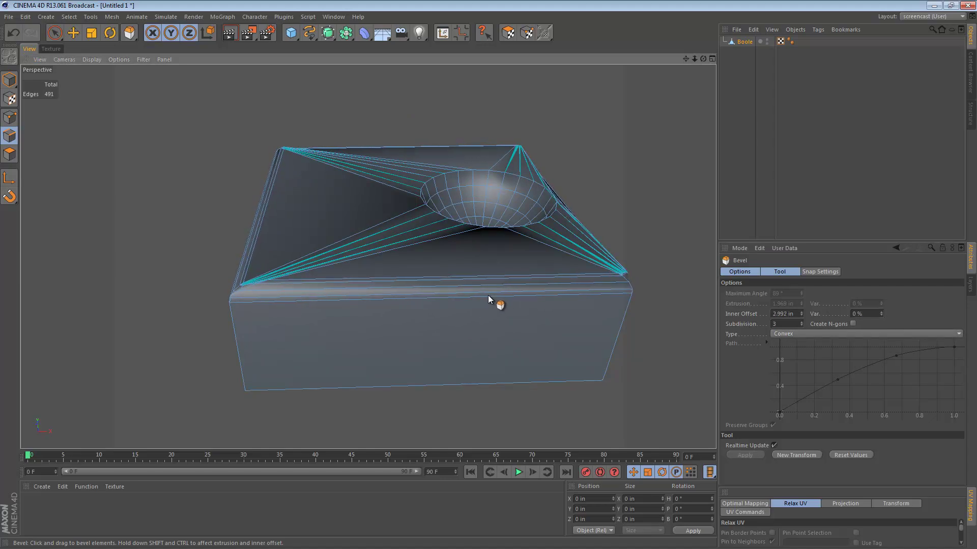
pyautogui.moveTo(491, 295); pyautogui.dragTo(488, 296)
pyautogui.moveTo(348, 329)
pyautogui.keyDown('alt'); pyautogui.mouseDown()
pyautogui.moveTo(371, 245)
pyautogui.moveTo(452, 271)
pyautogui.moveTo(366, 252)
pyautogui.moveTo(355, 239)
pyautogui.mouseUp(); pyautogui.keyUp('alt')
pyautogui.moveTo(354, 239)
pyautogui.keyDown('alt'); pyautogui.mouseDown(button='right')
pyautogui.moveTo(458, 246)
pyautogui.moveTo(435, 251)
pyautogui.mouseUp(button='right'); pyautogui.keyUp('alt')
pyautogui.moveTo(436, 251)
pyautogui.keyDown('alt'); pyautogui.mouseDown()
pyautogui.moveTo(322, 244)
pyautogui.moveTo(397, 240)
pyautogui.mouseUp(); pyautogui.keyUp('alt')
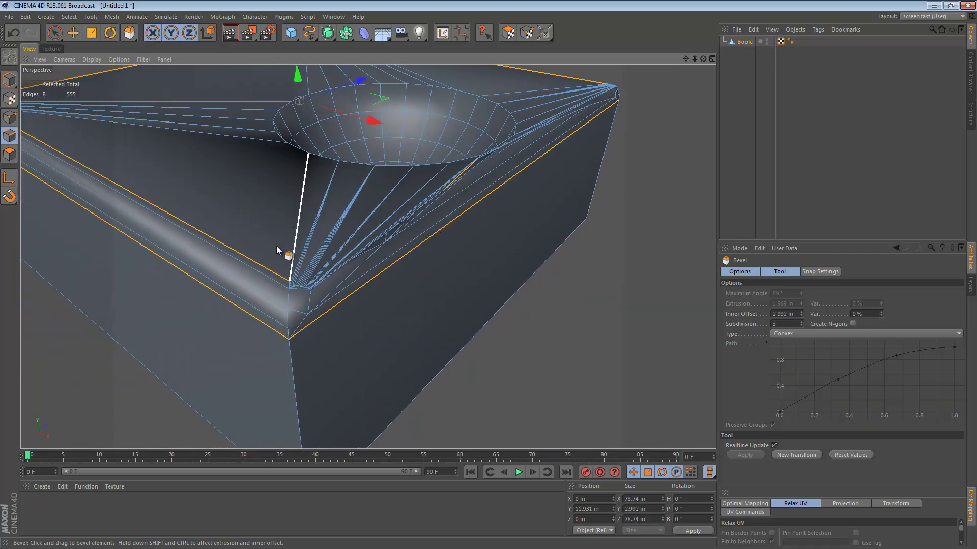
pyautogui.moveTo(329, 323)
pyautogui.keyDown('alt'); pyautogui.mouseDown()
pyautogui.moveTo(348, 320)
pyautogui.moveTo(346, 291)
pyautogui.moveTo(171, 241)
pyautogui.moveTo(102, 201)
pyautogui.moveTo(58, 198)
pyautogui.moveTo(49, 215)
pyautogui.moveTo(97, 244)
pyautogui.moveTo(390, 239)
pyautogui.mouseUp(); pyautogui.keyUp('alt')
pyautogui.scroll(-5, 390, 243)
pyautogui.moveTo(435, 192)
pyautogui.keyDown('alt'); pyautogui.mouseDown()
pyautogui.moveTo(454, 244)
pyautogui.moveTo(410, 259)
pyautogui.mouseUp(); pyautogui.keyUp('alt')
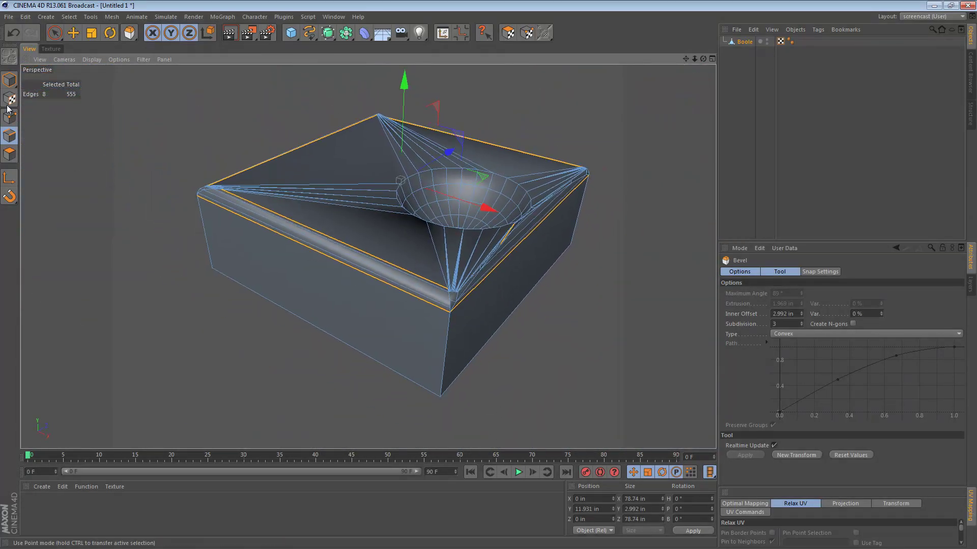
# Return to object mode, add a HyperNURBS and place the Boole block under it
pyautogui.click(9, 81)
pyautogui.press('e')
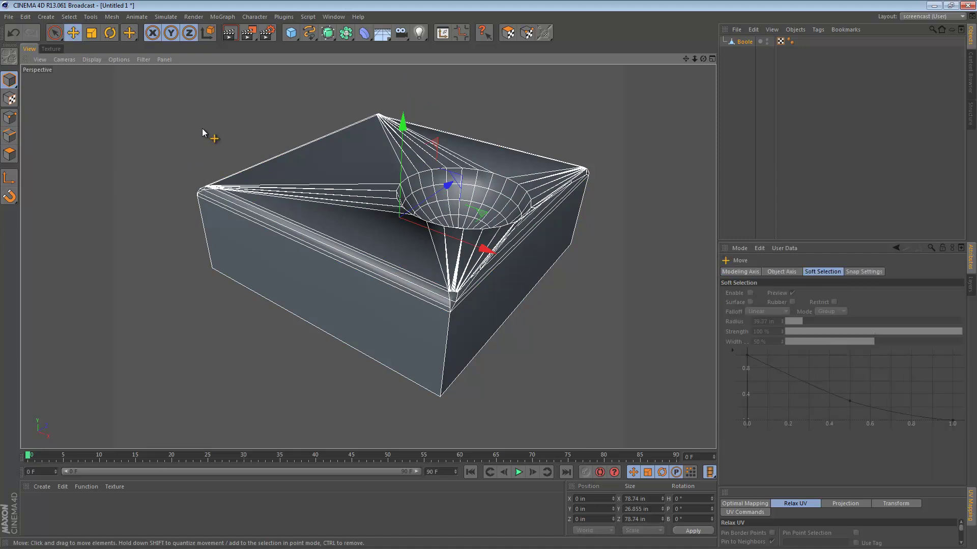
pyautogui.click(189, 150)
pyautogui.moveTo(437, 219)
pyautogui.keyDown('alt'); pyautogui.mouseDown()
pyautogui.moveTo(555, 296)
pyautogui.moveTo(578, 239)
pyautogui.moveTo(569, 212)
pyautogui.moveTo(569, 223)
pyautogui.mouseUp(); pyautogui.keyUp('alt')
pyautogui.click(328, 32)
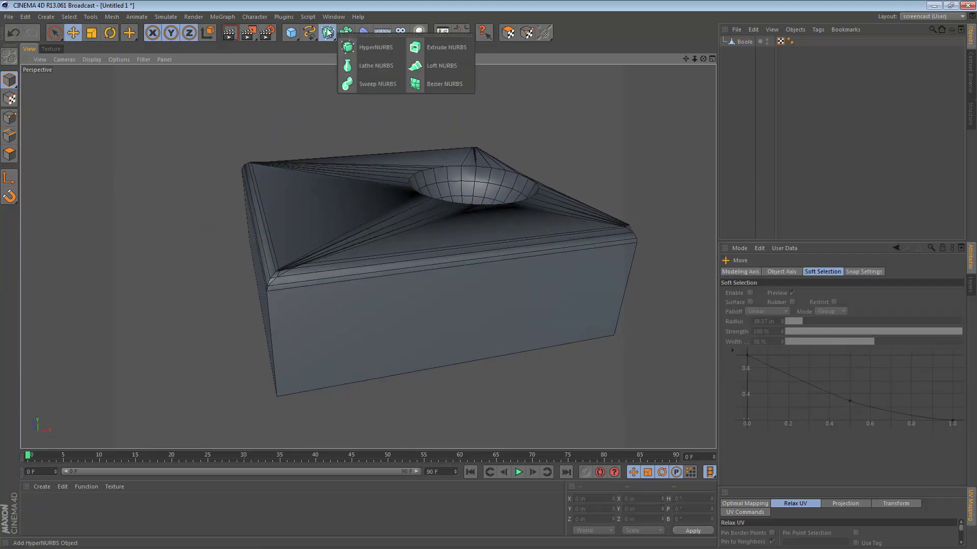
pyautogui.click(377, 51)
pyautogui.moveTo(736, 53); pyautogui.dragTo(746, 44)
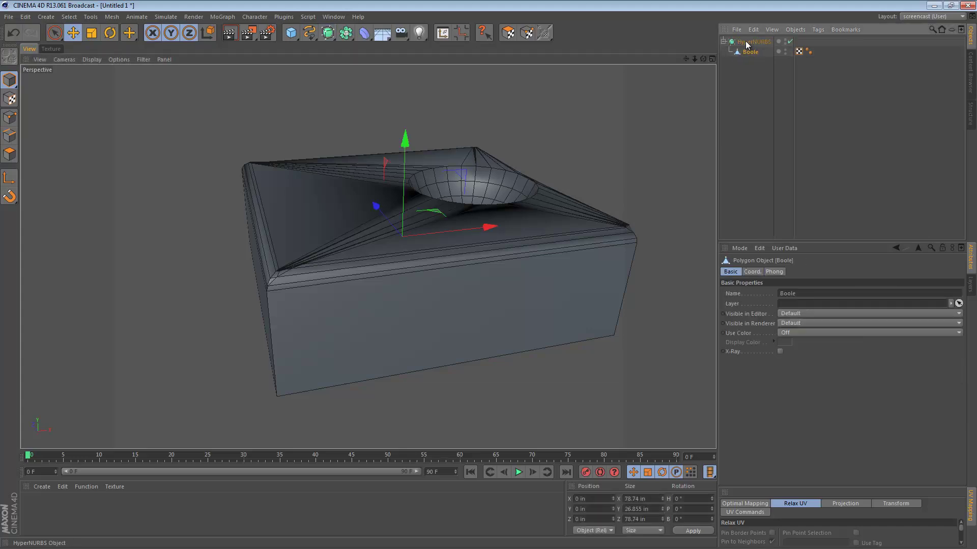
pyautogui.click(616, 152)
pyautogui.moveTo(618, 174)
pyautogui.keyDown('alt'); pyautogui.mouseDown()
pyautogui.moveTo(463, 311)
pyautogui.moveTo(470, 367)
pyautogui.moveTo(498, 324)
pyautogui.mouseUp(); pyautogui.keyUp('alt')
# Switch the viewport to Quick Shading and inspect the smoothed block from several angles
pyautogui.click(76, 58)
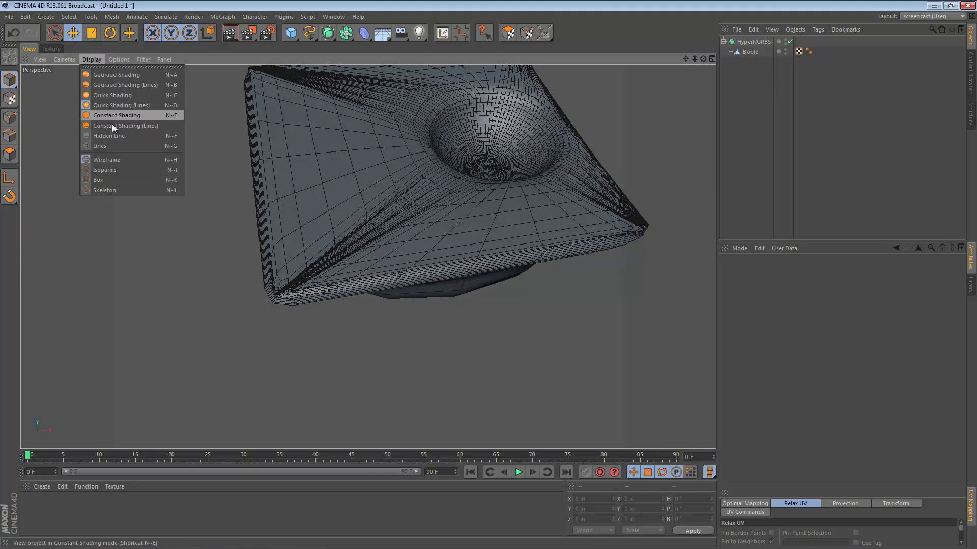
pyautogui.click(120, 95)
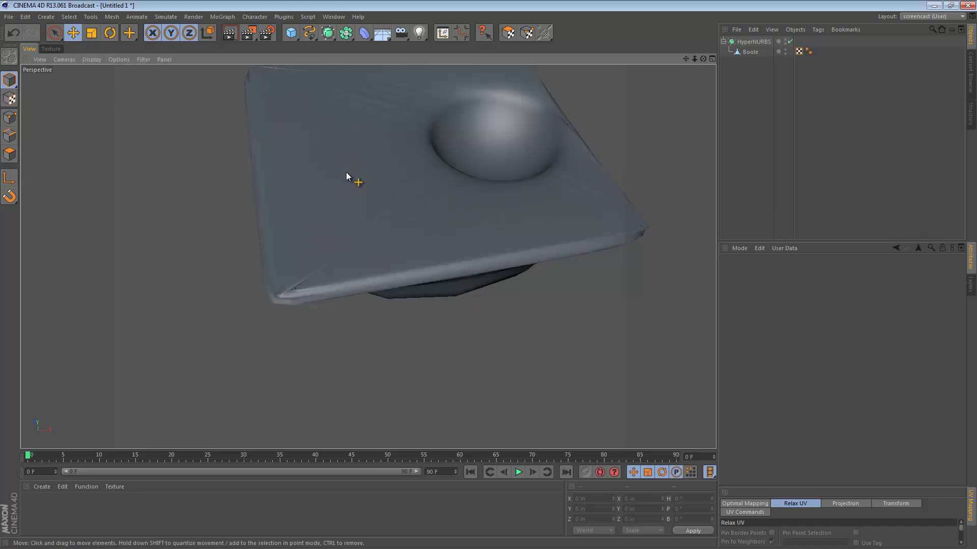
pyautogui.moveTo(304, 296)
pyautogui.keyDown('alt'); pyautogui.mouseDown()
pyautogui.moveTo(286, 294)
pyautogui.moveTo(451, 290)
pyautogui.moveTo(317, 292)
pyautogui.mouseUp(); pyautogui.keyUp('alt')
pyautogui.moveTo(316, 289)
pyautogui.keyDown('alt'); pyautogui.mouseDown(button='right')
pyautogui.moveTo(287, 285)
pyautogui.moveTo(500, 285)
pyautogui.mouseUp(button='right'); pyautogui.keyUp('alt')
pyautogui.moveTo(501, 285)
pyautogui.keyDown('alt'); pyautogui.mouseDown()
pyautogui.moveTo(497, 265)
pyautogui.moveTo(392, 271)
pyautogui.moveTo(500, 248)
pyautogui.moveTo(547, 170)
pyautogui.moveTo(453, 221)
pyautogui.moveTo(420, 290)
pyautogui.moveTo(597, 177)
pyautogui.moveTo(430, 181)
pyautogui.moveTo(556, 191)
pyautogui.moveTo(240, 342)
pyautogui.mouseUp(); pyautogui.keyUp('alt')
pyautogui.moveTo(392, 248)
pyautogui.keyDown('alt'); pyautogui.mouseDown()
pyautogui.moveTo(362, 241)
pyautogui.moveTo(285, 259)
pyautogui.moveTo(392, 249)
pyautogui.moveTo(235, 188)
pyautogui.moveTo(270, 221)
pyautogui.moveTo(324, 243)
pyautogui.moveTo(416, 243)
pyautogui.moveTo(403, 210)
pyautogui.moveTo(406, 85)
pyautogui.moveTo(407, 331)
pyautogui.moveTo(371, 333)
pyautogui.moveTo(370, 302)
pyautogui.moveTo(384, 284)
pyautogui.mouseUp(); pyautogui.keyUp('alt')
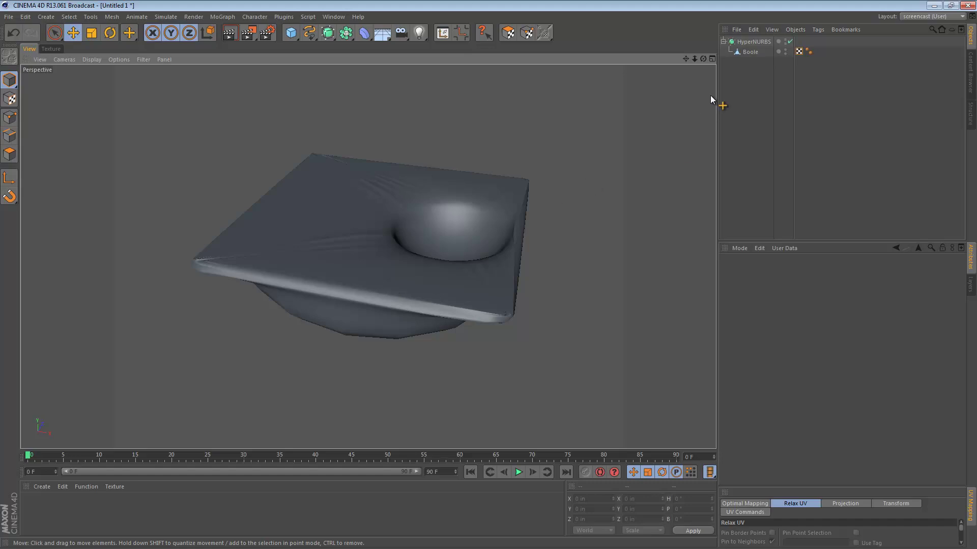
# Delete the HyperNURBS model and add a new Cube flattened into a thin slab
pyautogui.click(753, 41)
pyautogui.press('Delete')
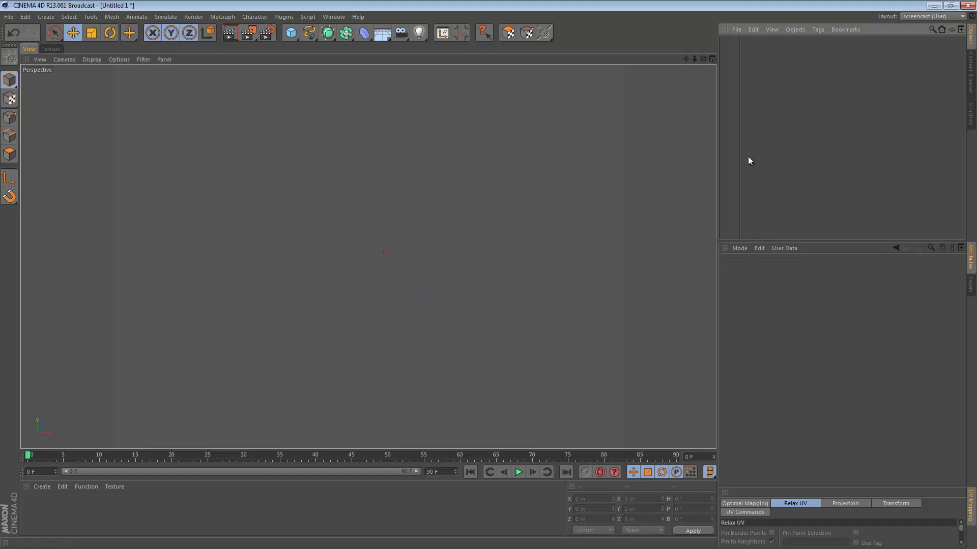
pyautogui.click(299, 39)
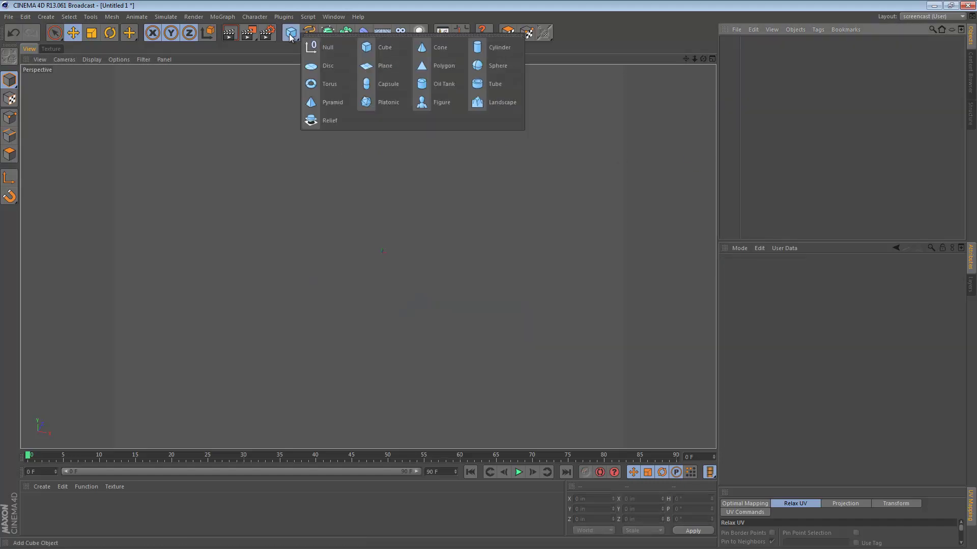
pyautogui.click(385, 48)
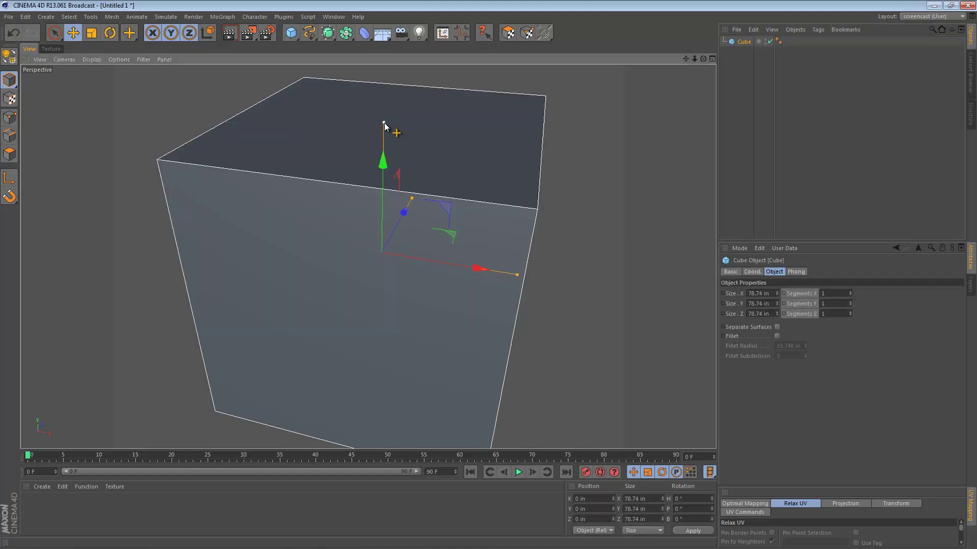
pyautogui.moveTo(383, 122)
pyautogui.mouseDown()
pyautogui.moveTo(382, 225)
pyautogui.moveTo(458, 236)
pyautogui.moveTo(431, 245)
pyautogui.moveTo(419, 213)
pyautogui.mouseUp()
# Add a Sphere, shrink it and raise it above the slab
pyautogui.click(293, 34)
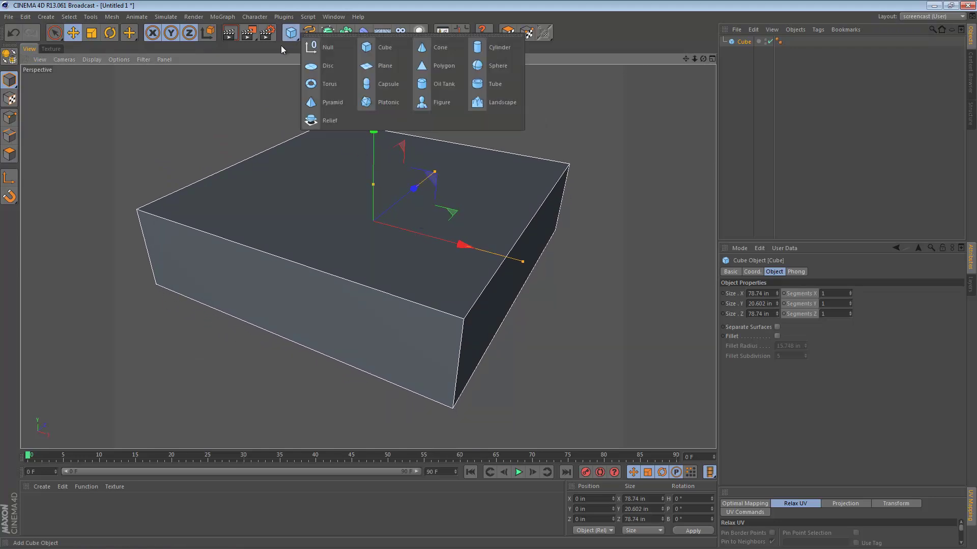
pyautogui.click(498, 65)
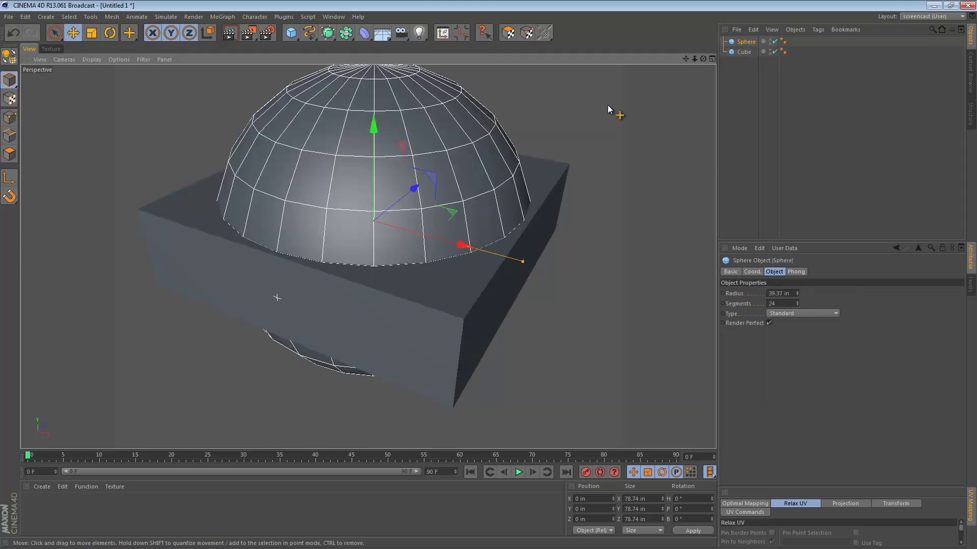
pyautogui.moveTo(522, 260)
pyautogui.mouseDown()
pyautogui.moveTo(471, 263)
pyautogui.moveTo(426, 251)
pyautogui.mouseUp()
pyautogui.moveTo(373, 126)
pyautogui.mouseDown()
pyautogui.moveTo(378, 110)
pyautogui.moveTo(352, 67)
pyautogui.moveTo(526, 43)
pyautogui.mouseUp()
# Nest the Sphere under the Boole and sink it into the slab's top to cut a rounded dent
pyautogui.moveTo(745, 53)
pyautogui.mouseDown()
pyautogui.moveTo(744, 42)
pyautogui.moveTo(752, 65)
pyautogui.mouseUp()
pyautogui.moveTo(375, 85)
pyautogui.mouseDown()
pyautogui.moveTo(463, 200)
pyautogui.moveTo(522, 208)
pyautogui.mouseUp()
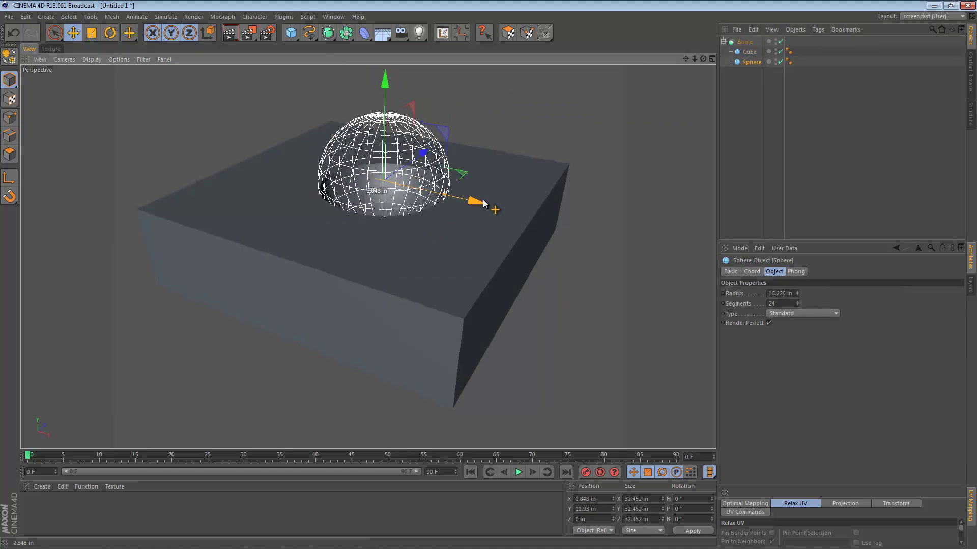
pyautogui.click(521, 183)
pyautogui.moveTo(520, 182)
pyautogui.keyDown('alt'); pyautogui.mouseDown()
pyautogui.moveTo(524, 132)
pyautogui.moveTo(523, 159)
pyautogui.moveTo(549, 156)
pyautogui.mouseUp(); pyautogui.keyUp('alt')
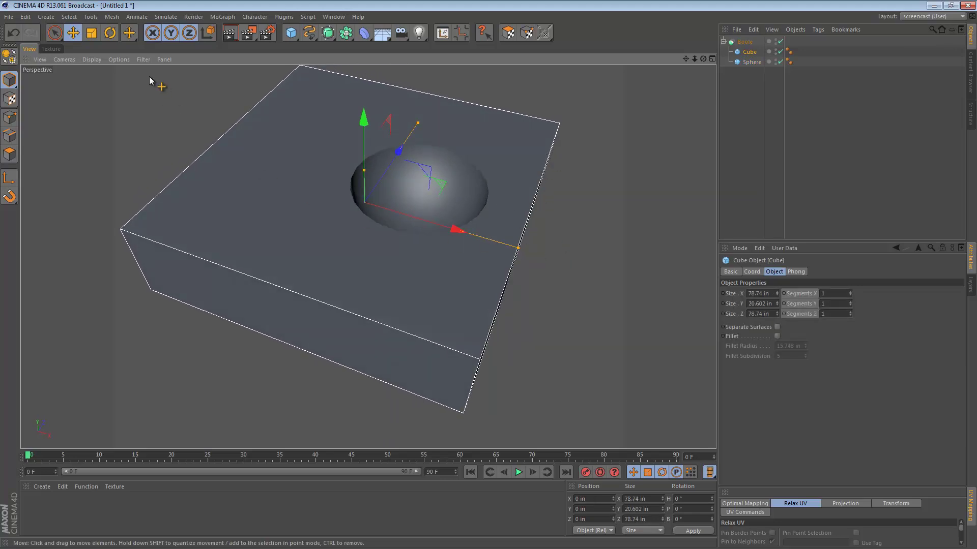
# Switch to Quick Shading (Lines) and orbit around the slab to inspect the long corner triangles
pyautogui.click(119, 59)
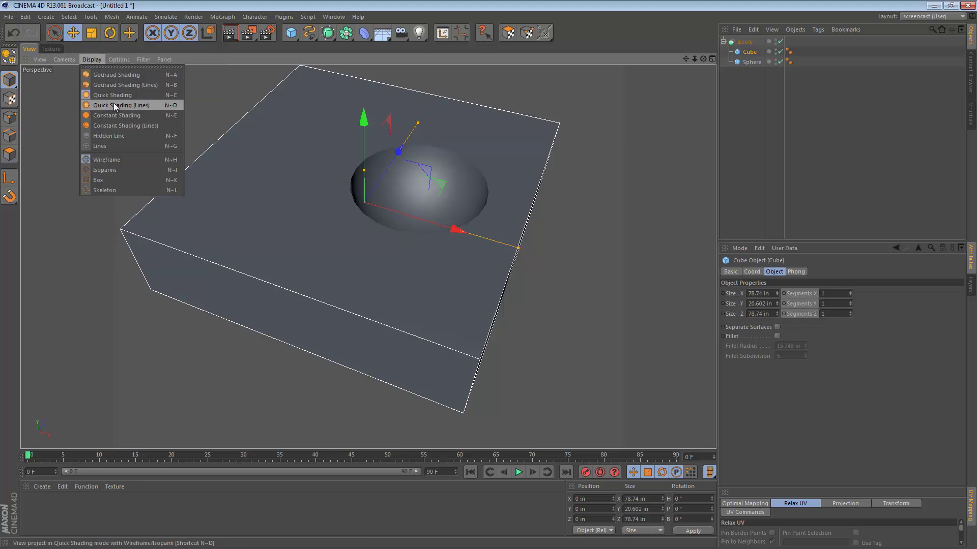
pyautogui.click(114, 104)
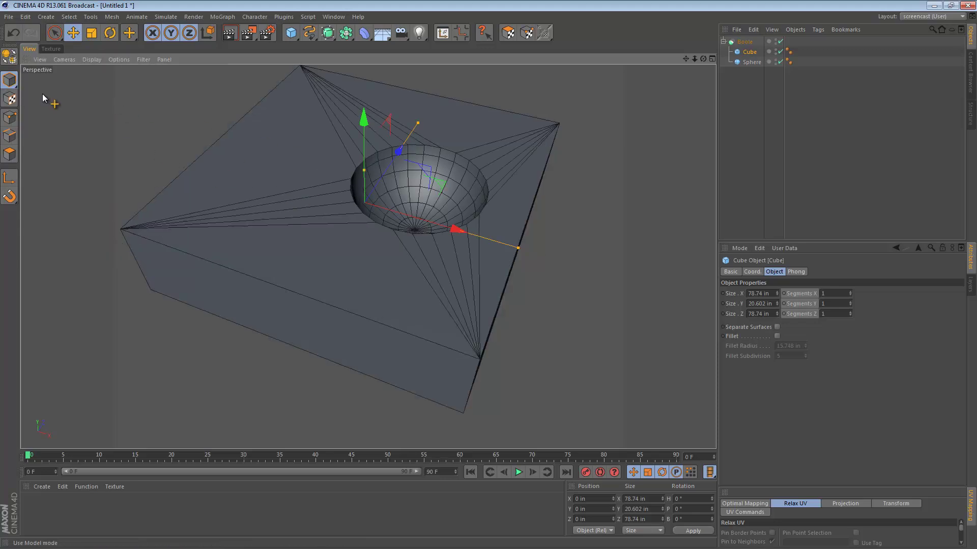
pyautogui.click(163, 113)
pyautogui.moveTo(163, 113)
pyautogui.keyDown('alt'); pyautogui.mouseDown()
pyautogui.moveTo(389, 136)
pyautogui.moveTo(355, 152)
pyautogui.mouseUp(); pyautogui.keyUp('alt')
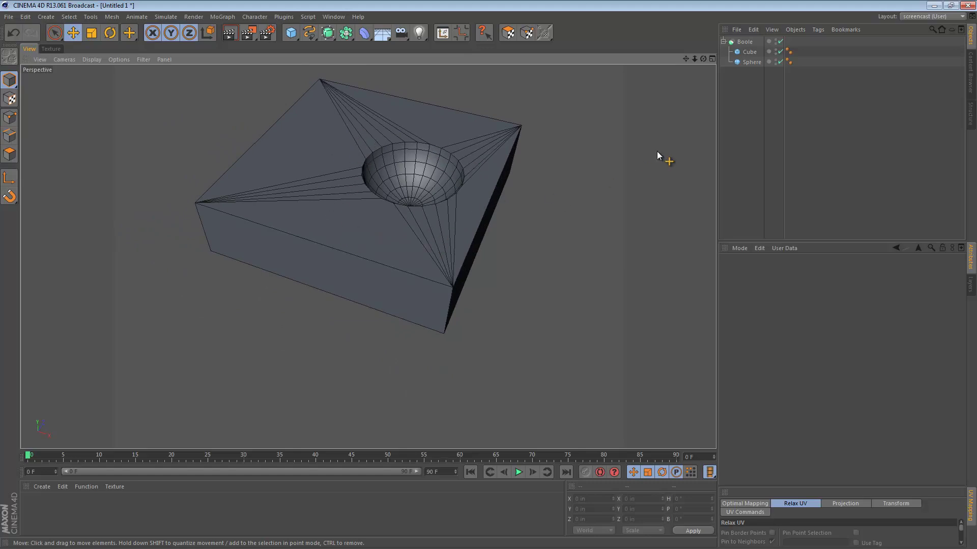
pyautogui.click(750, 51)
pyautogui.scroll(4, 470, 172)
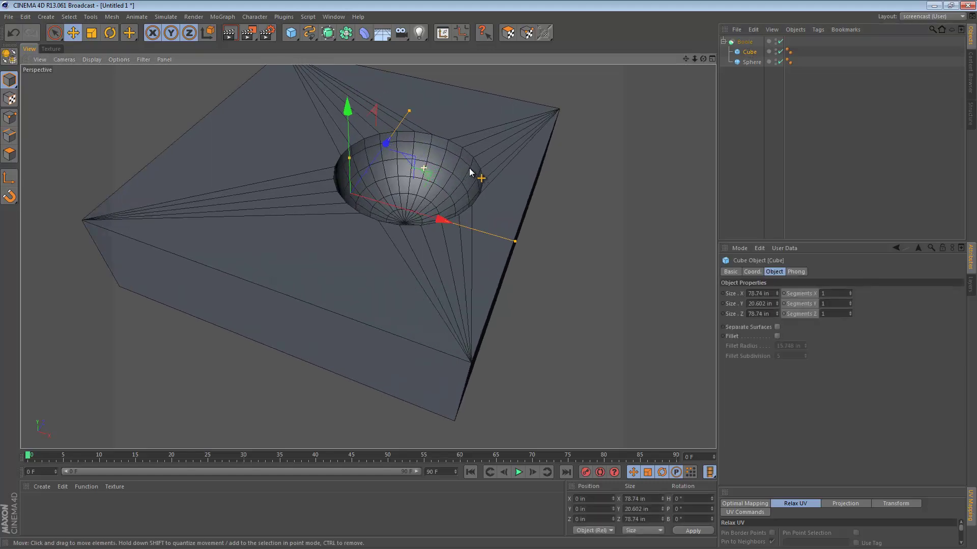
pyautogui.keyDown('alt'); pyautogui.moveTo(470, 173); pyautogui.dragTo(437, 203); pyautogui.keyUp('alt')
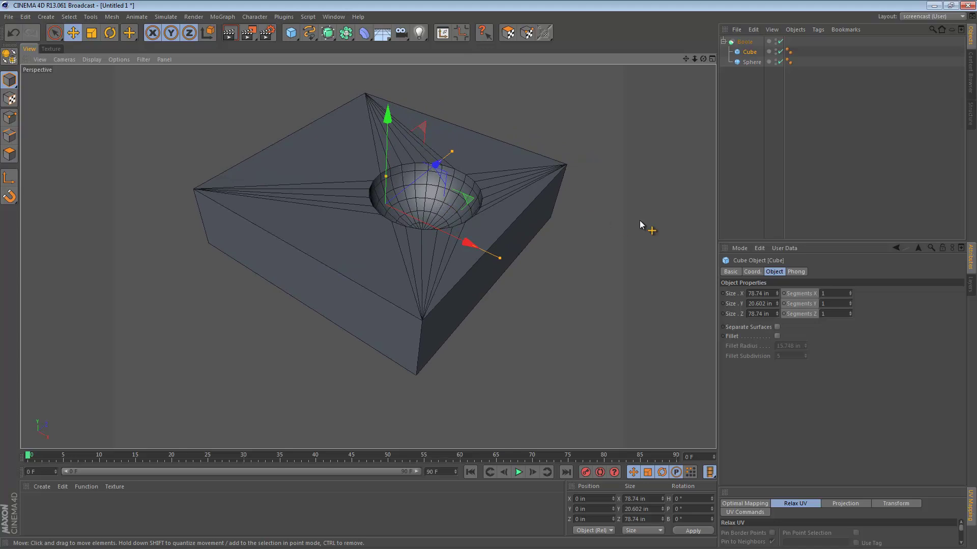
# Raise the Cube's Segments X to 6 and add Z segments so the top forms a grid
pyautogui.click(827, 293)
pyautogui.press('Up')
pyautogui.press('Up')
pyautogui.press('Up')
pyautogui.press('Up')
pyautogui.press('Up')
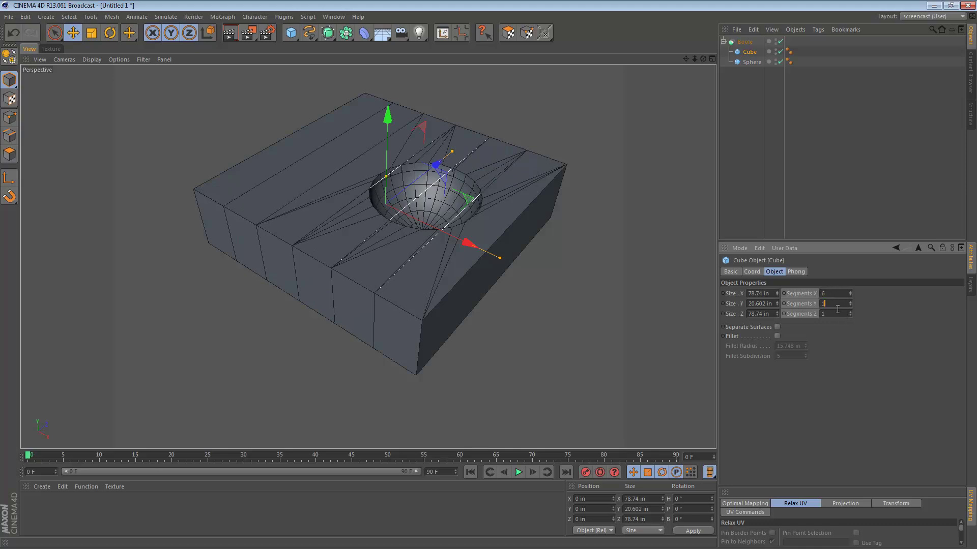
pyautogui.press('Up')
pyautogui.press('Up')
pyautogui.press('Up')
pyautogui.press('Up')
pyautogui.press('Up')
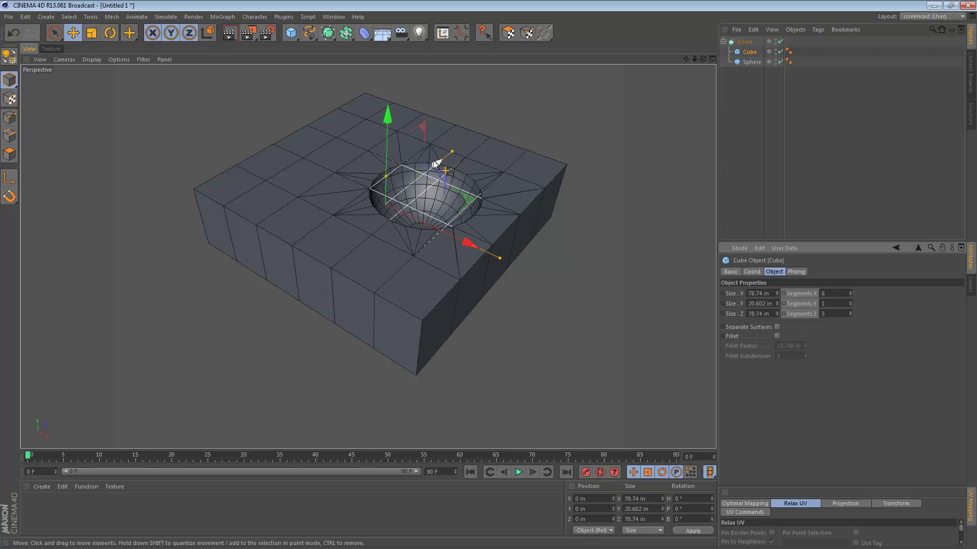
pyautogui.scroll(3, 513, 214)
pyautogui.scroll(2, 512, 210)
pyautogui.moveTo(498, 219)
pyautogui.keyDown('alt'); pyautogui.mouseDown()
pyautogui.moveTo(490, 305)
pyautogui.moveTo(494, 238)
pyautogui.moveTo(563, 205)
pyautogui.moveTo(534, 195)
pyautogui.mouseUp(); pyautogui.keyUp('alt')
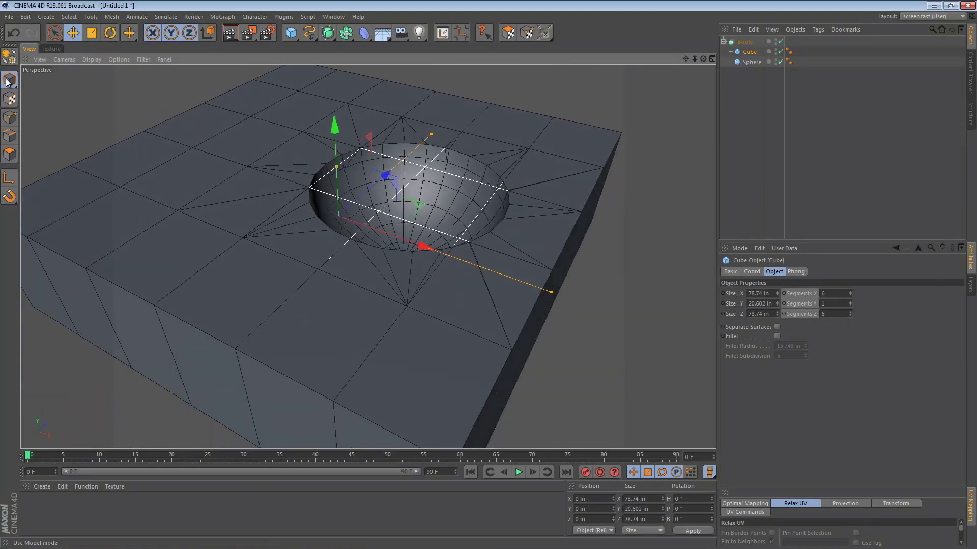
pyautogui.click(128, 110)
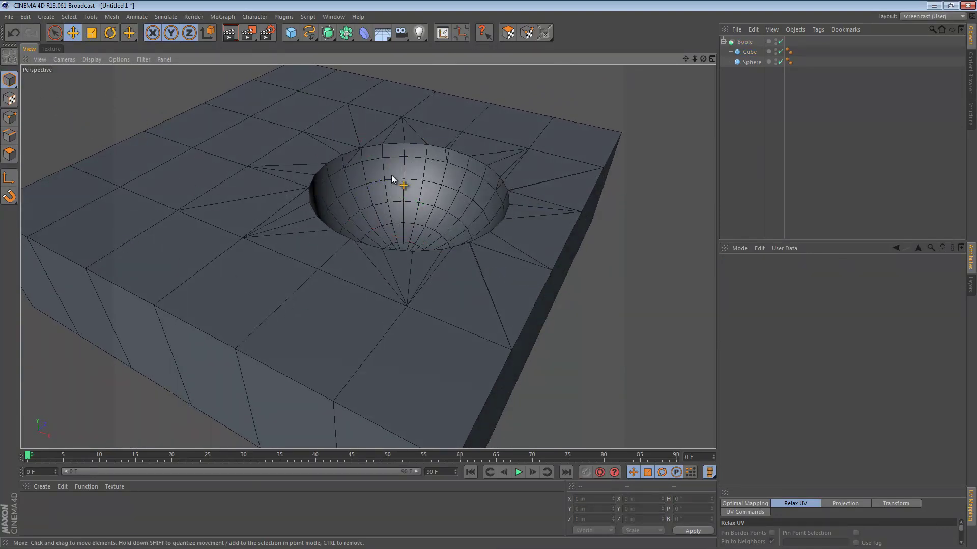
# Orbit and zoom around the bowl cut to check the shorter triangles around the dent
pyautogui.moveTo(356, 167)
pyautogui.keyDown('alt'); pyautogui.mouseDown()
pyautogui.moveTo(382, 224)
pyautogui.moveTo(443, 220)
pyautogui.moveTo(459, 249)
pyautogui.moveTo(463, 209)
pyautogui.moveTo(461, 242)
pyautogui.moveTo(495, 187)
pyautogui.moveTo(490, 177)
pyautogui.mouseUp(); pyautogui.keyUp('alt')
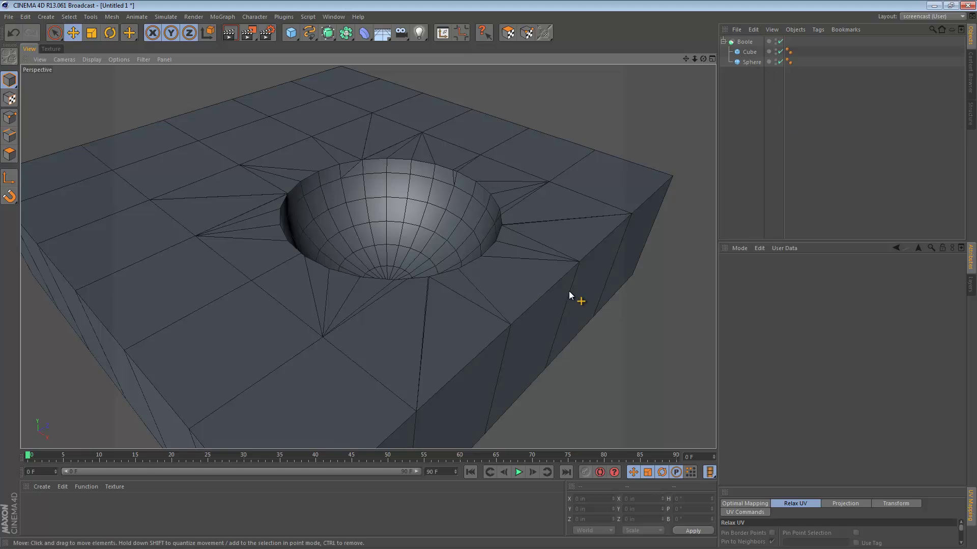
pyautogui.moveTo(568, 288)
pyautogui.keyDown('alt'); pyautogui.mouseDown()
pyautogui.moveTo(518, 298)
pyautogui.moveTo(496, 172)
pyautogui.moveTo(499, 96)
pyautogui.moveTo(497, 236)
pyautogui.moveTo(557, 280)
pyautogui.moveTo(557, 264)
pyautogui.moveTo(480, 275)
pyautogui.moveTo(532, 218)
pyautogui.moveTo(571, 89)
pyautogui.moveTo(524, 176)
pyautogui.moveTo(386, 272)
pyautogui.moveTo(547, 276)
pyautogui.moveTo(394, 262)
pyautogui.mouseUp(); pyautogui.keyUp('alt')
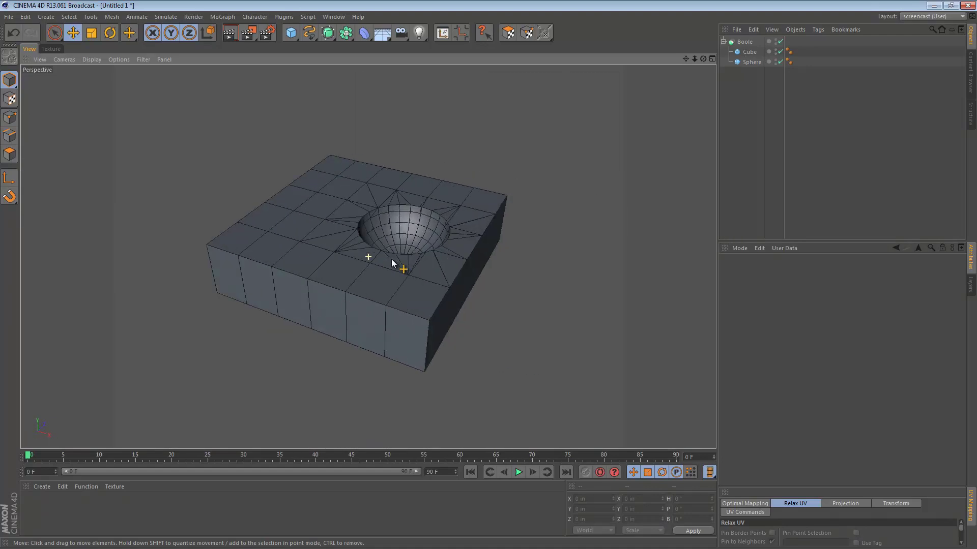
pyautogui.keyDown('alt'); pyautogui.moveTo(395, 262); pyautogui.dragTo(552, 240, button='right'); pyautogui.keyUp('alt')
pyautogui.moveTo(552, 240)
pyautogui.keyDown('alt'); pyautogui.mouseDown()
pyautogui.moveTo(465, 266)
pyautogui.moveTo(397, 270)
pyautogui.mouseUp(); pyautogui.keyUp('alt')
pyautogui.keyDown('alt'); pyautogui.moveTo(396, 270); pyautogui.dragTo(445, 265, button='right'); pyautogui.keyUp('alt')
pyautogui.keyDown('alt'); pyautogui.moveTo(445, 265); pyautogui.dragTo(488, 171); pyautogui.keyUp('alt')
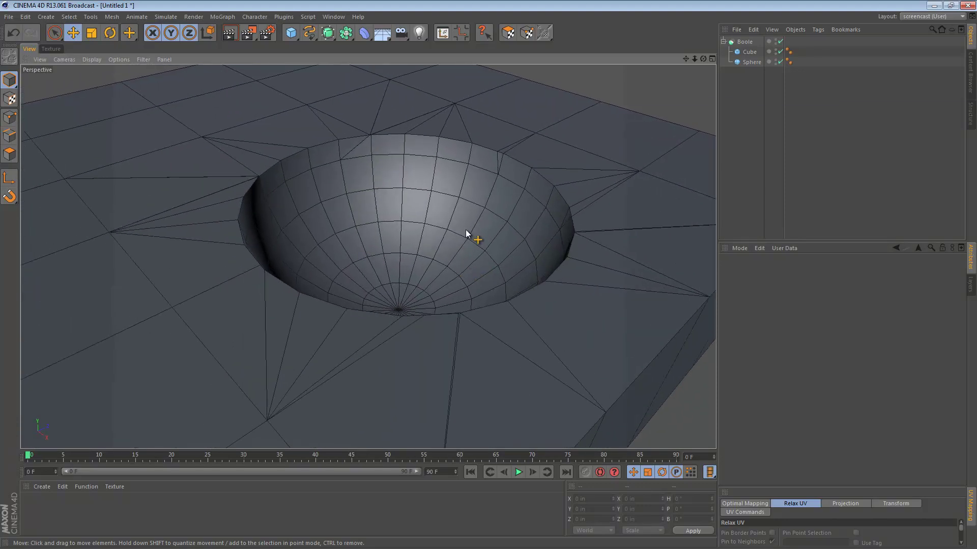
# Lower the Sphere's Segments from 24 through 20 and 16 to about 15 for a coarser bowl
pyautogui.click(751, 62)
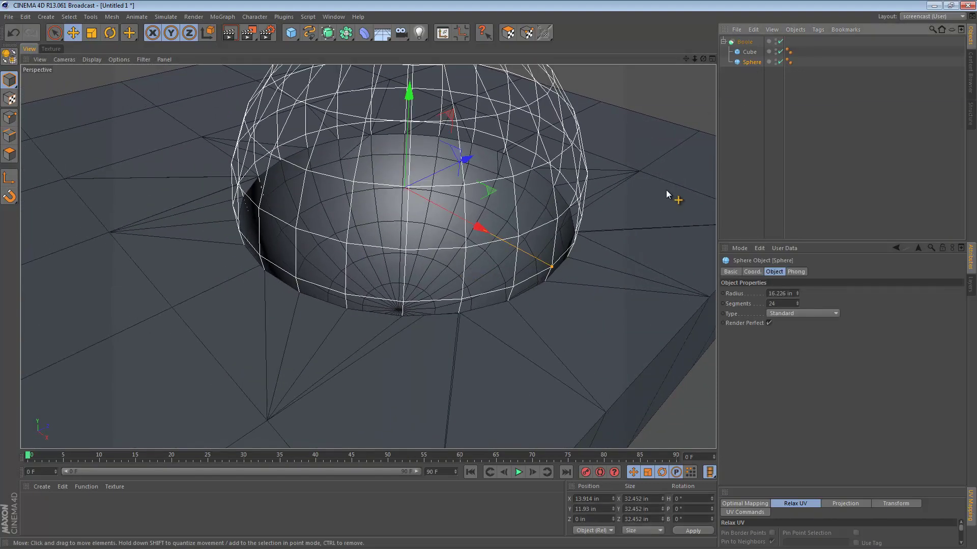
pyautogui.keyDown('alt'); pyautogui.moveTo(513, 229); pyautogui.dragTo(494, 233); pyautogui.keyUp('alt')
pyautogui.doubleClick(791, 303)
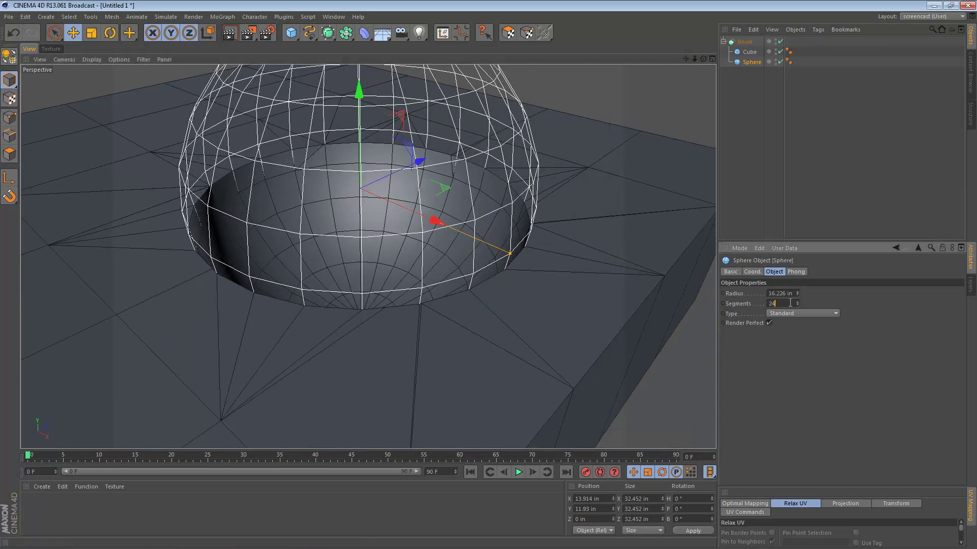
pyautogui.write('23')
pyautogui.press('Return')
pyautogui.write('0')
pyautogui.press('Return')
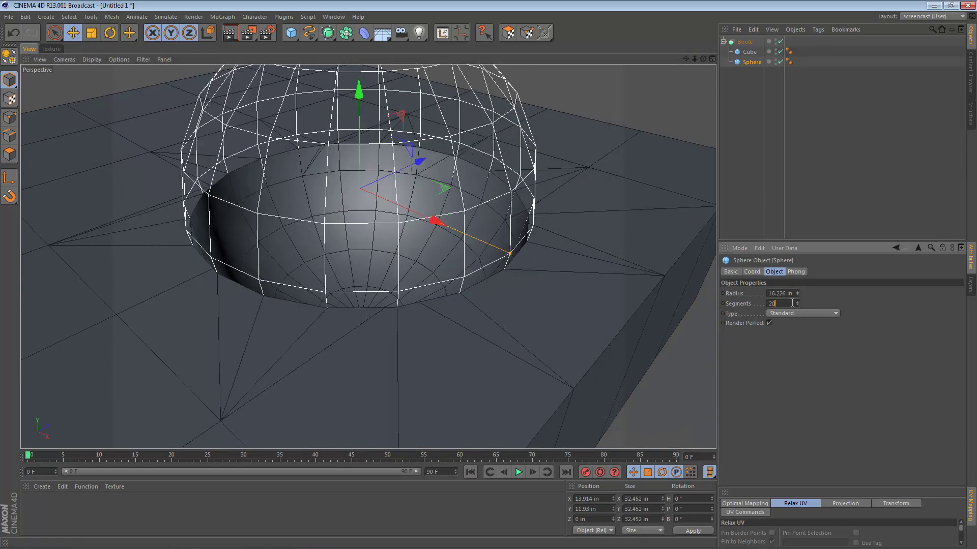
pyautogui.write('15')
pyautogui.press('Return')
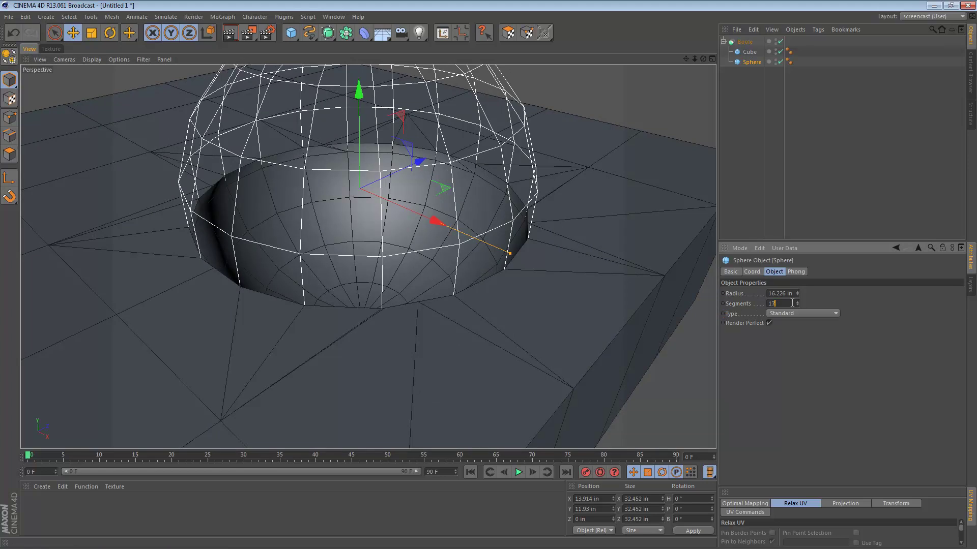
pyautogui.write('6')
pyautogui.press('Return')
pyautogui.press('Return')
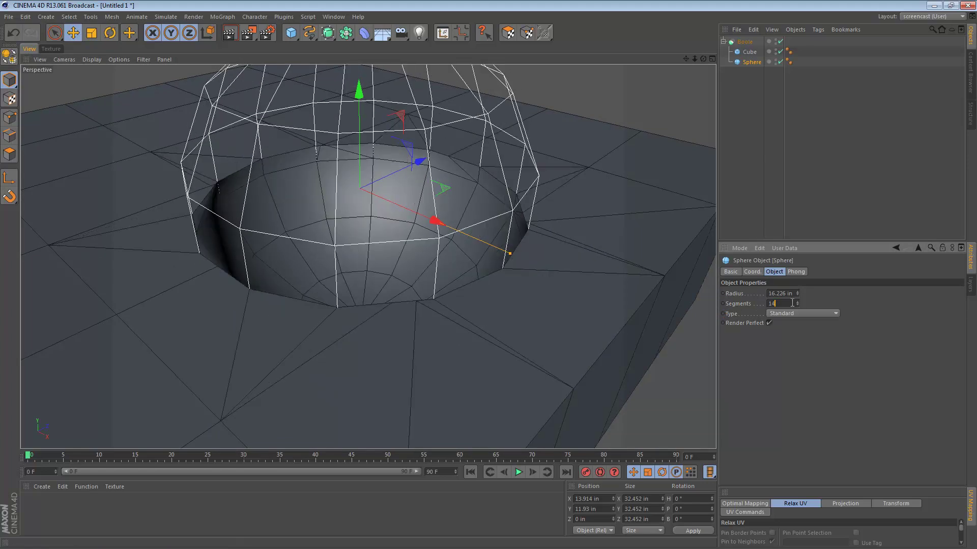
pyautogui.write('15')
pyautogui.press('Return')
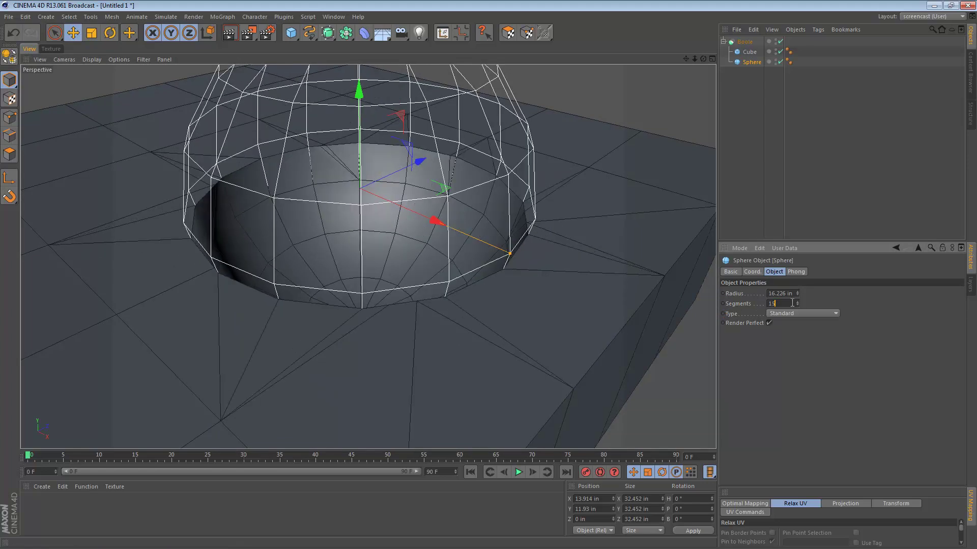
pyautogui.click(780, 203)
pyautogui.moveTo(463, 188)
pyautogui.keyDown('alt'); pyautogui.mouseDown()
pyautogui.moveTo(447, 267)
pyautogui.moveTo(489, 255)
pyautogui.moveTo(530, 210)
pyautogui.mouseUp(); pyautogui.keyUp('alt')
# Lower the sphere along Y into the cube, to about 10.45 in
pyautogui.click(628, 111)
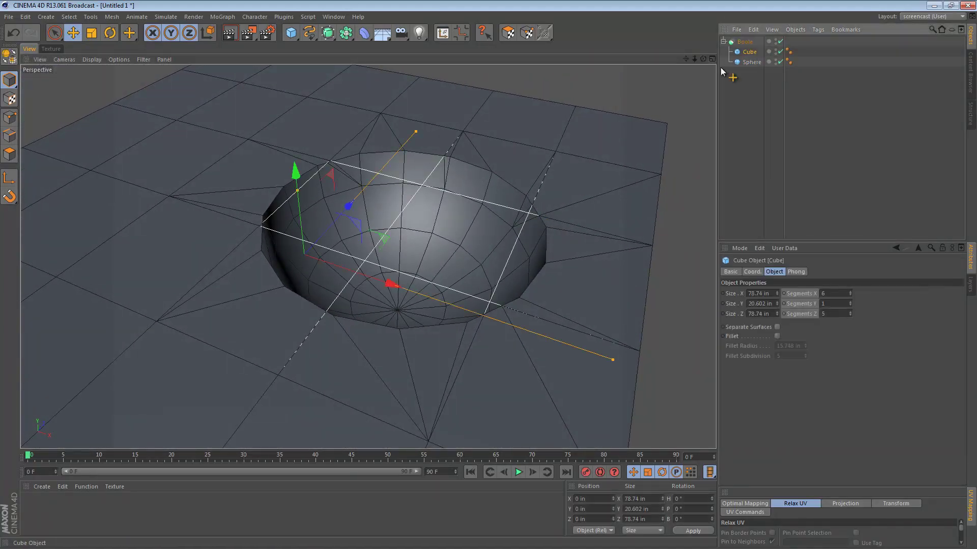
pyautogui.click(752, 61)
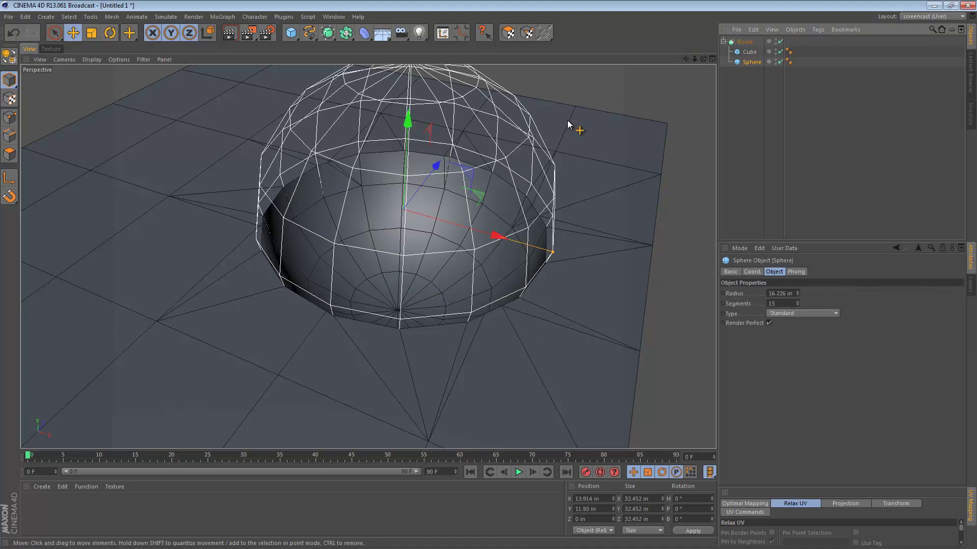
pyautogui.click(439, 161)
pyautogui.moveTo(406, 122); pyautogui.dragTo(405, 127)
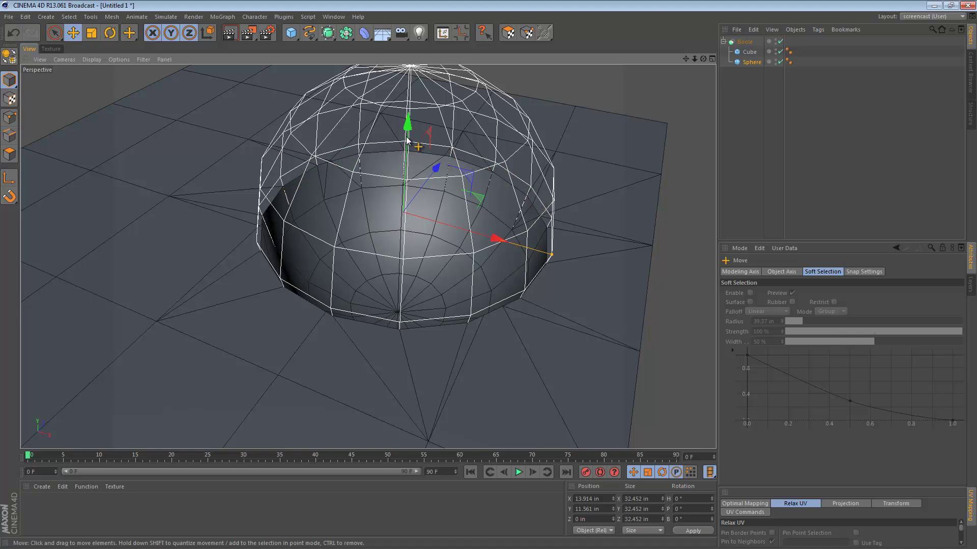
pyautogui.moveTo(407, 123); pyautogui.dragTo(409, 141)
pyautogui.scroll(2, 540, 156)
pyautogui.scroll(5, 539, 155)
pyautogui.scroll(2, 540, 155)
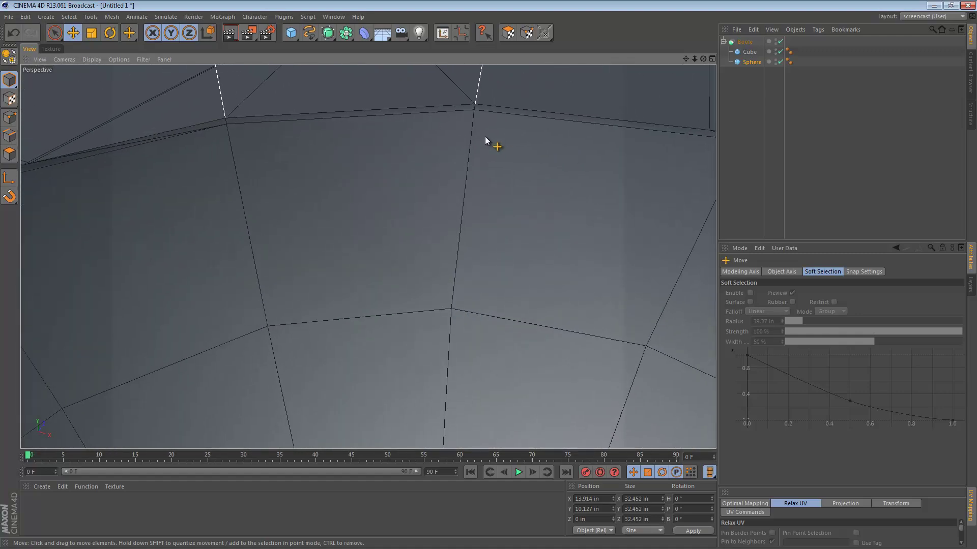
pyautogui.scroll(-3, 499, 117)
pyautogui.scroll(-5, 493, 164)
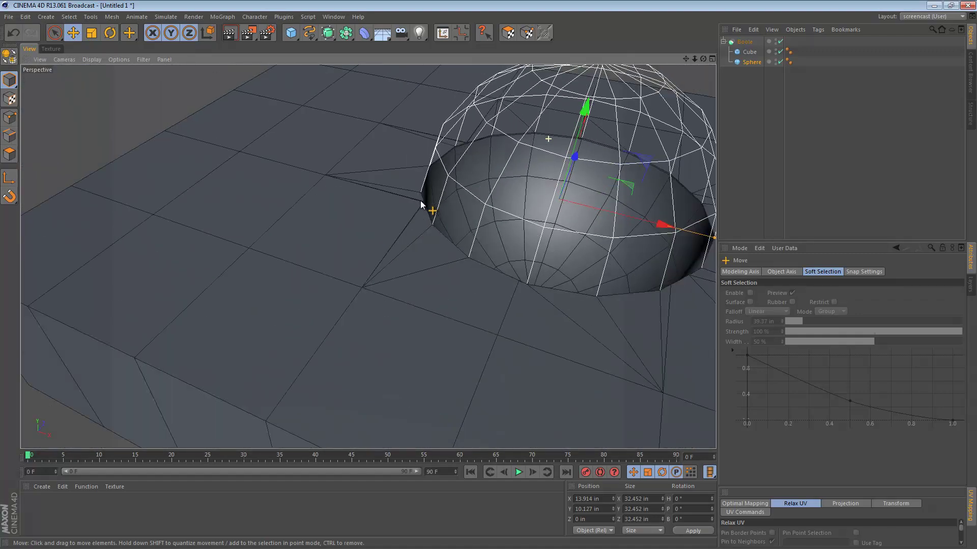
pyautogui.scroll(3, 420, 201)
pyautogui.scroll(2, 458, 195)
# Rotate the sphere about -12° around its heading so the dent's facets turn against the grid
pyautogui.moveTo(452, 190)
pyautogui.keyDown('alt'); pyautogui.mouseDown()
pyautogui.moveTo(523, 182)
pyautogui.moveTo(346, 115)
pyautogui.mouseUp(); pyautogui.keyUp('alt')
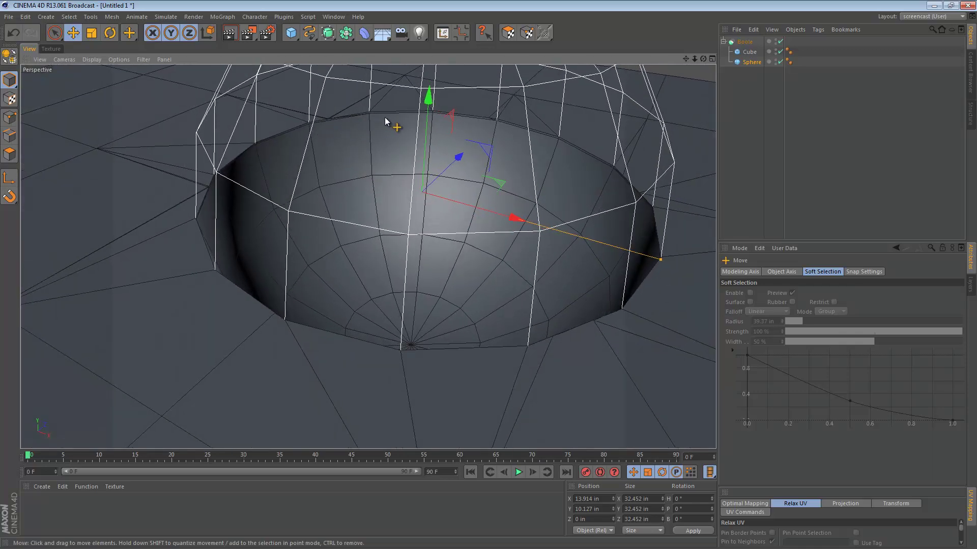
pyautogui.keyDown('alt'); pyautogui.moveTo(377, 118); pyautogui.dragTo(521, 129, button='right'); pyautogui.keyUp('alt')
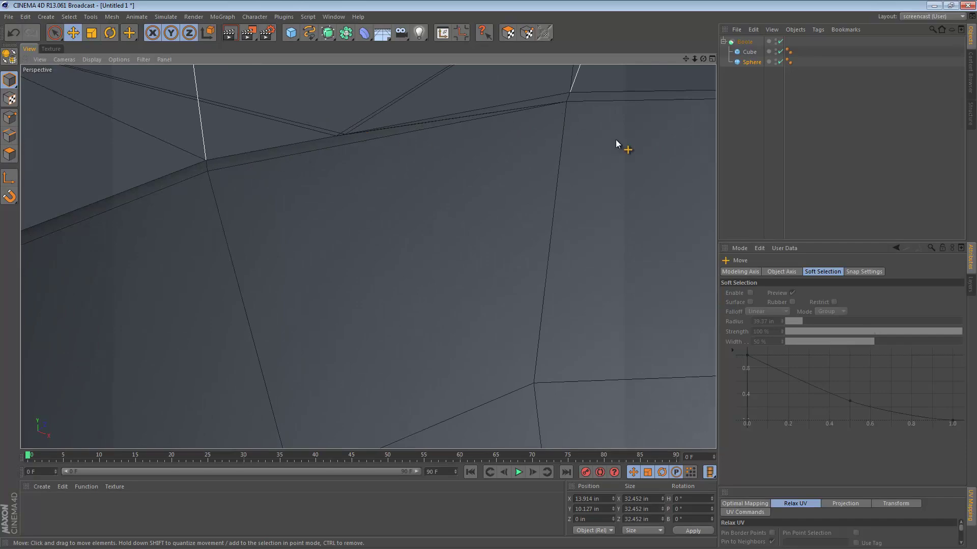
pyautogui.moveTo(642, 148)
pyautogui.keyDown('alt'); pyautogui.mouseDown()
pyautogui.moveTo(557, 190)
pyautogui.moveTo(584, 191)
pyautogui.moveTo(397, 158)
pyautogui.moveTo(605, 195)
pyautogui.mouseUp(); pyautogui.keyUp('alt')
pyautogui.keyDown('alt'); pyautogui.moveTo(605, 197); pyautogui.dragTo(545, 201, button='right'); pyautogui.keyUp('alt')
pyautogui.keyDown('alt'); pyautogui.moveTo(545, 200); pyautogui.dragTo(454, 201); pyautogui.keyUp('alt')
pyautogui.keyDown('alt'); pyautogui.moveTo(453, 201); pyautogui.dragTo(493, 201, button='right'); pyautogui.keyUp('alt')
pyautogui.keyDown('alt'); pyautogui.moveTo(493, 201); pyautogui.dragTo(401, 112); pyautogui.keyUp('alt')
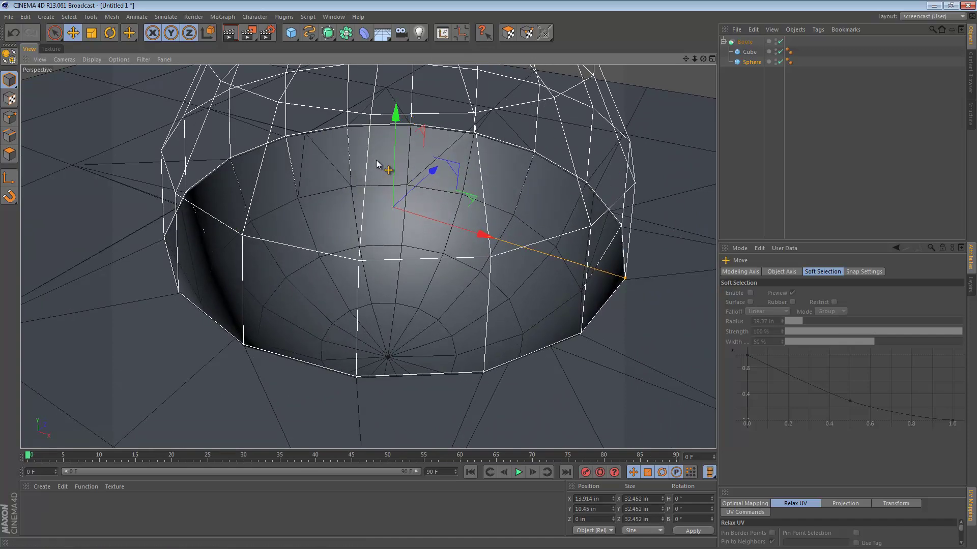
pyautogui.keyDown('alt'); pyautogui.moveTo(509, 191); pyautogui.dragTo(496, 188, button='right'); pyautogui.keyUp('alt')
pyautogui.keyDown('alt'); pyautogui.moveTo(496, 188); pyautogui.dragTo(466, 205); pyautogui.keyUp('alt')
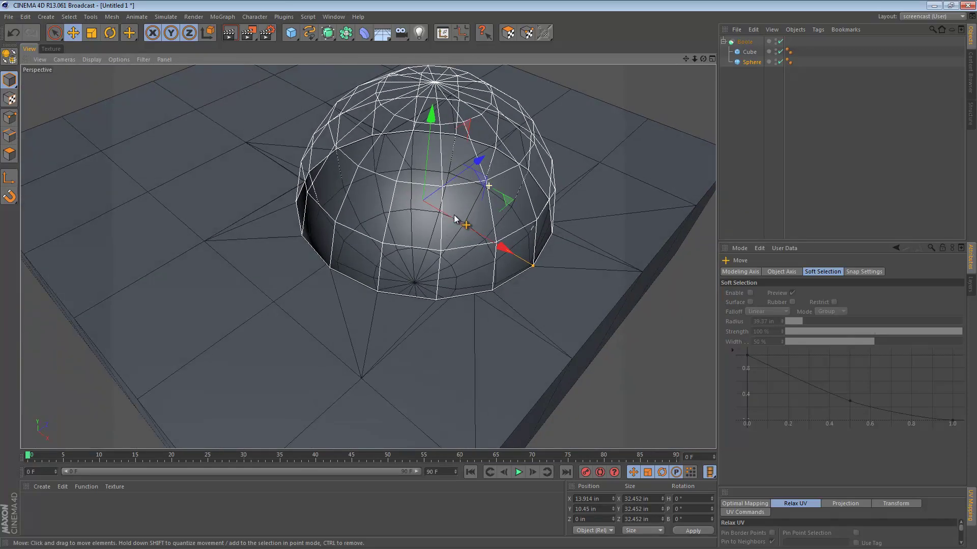
pyautogui.keyDown('alt'); pyautogui.moveTo(466, 205); pyautogui.dragTo(489, 216, button='right'); pyautogui.keyUp('alt')
pyautogui.press('r')
pyautogui.moveTo(464, 229)
pyautogui.mouseDown()
pyautogui.moveTo(447, 239)
pyautogui.moveTo(465, 227)
pyautogui.moveTo(446, 226)
pyautogui.mouseUp()
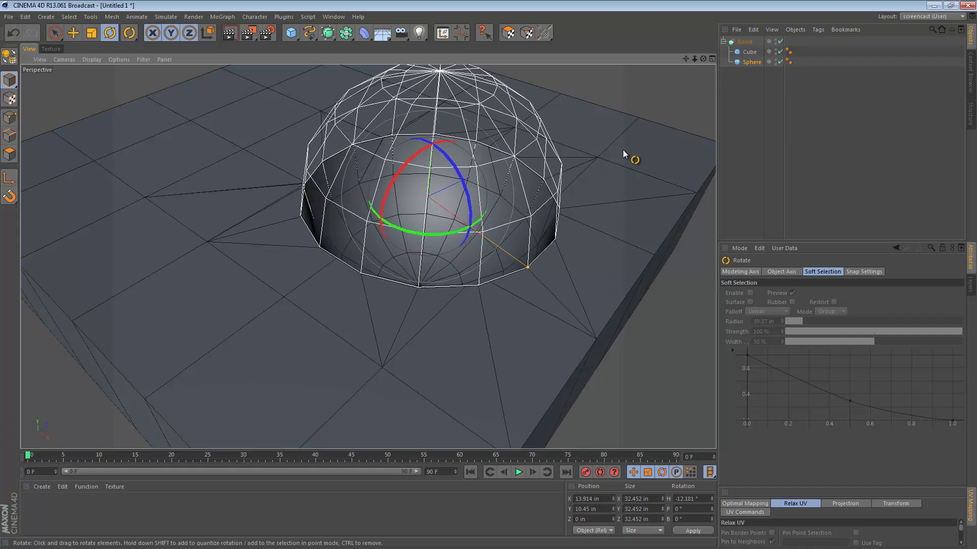
pyautogui.click(696, 94)
pyautogui.moveTo(696, 98)
pyautogui.keyDown('alt'); pyautogui.mouseDown()
pyautogui.moveTo(414, 238)
pyautogui.moveTo(385, 212)
pyautogui.moveTo(494, 233)
pyautogui.mouseUp(); pyautogui.keyUp('alt')
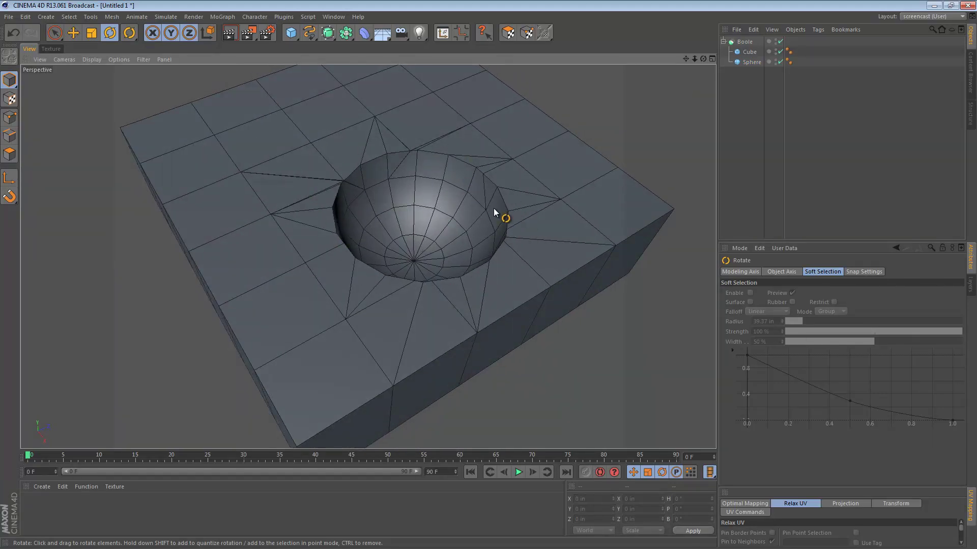
# Step the sphere's segment count down by one and inspect the dent's new faceting
pyautogui.click(749, 61)
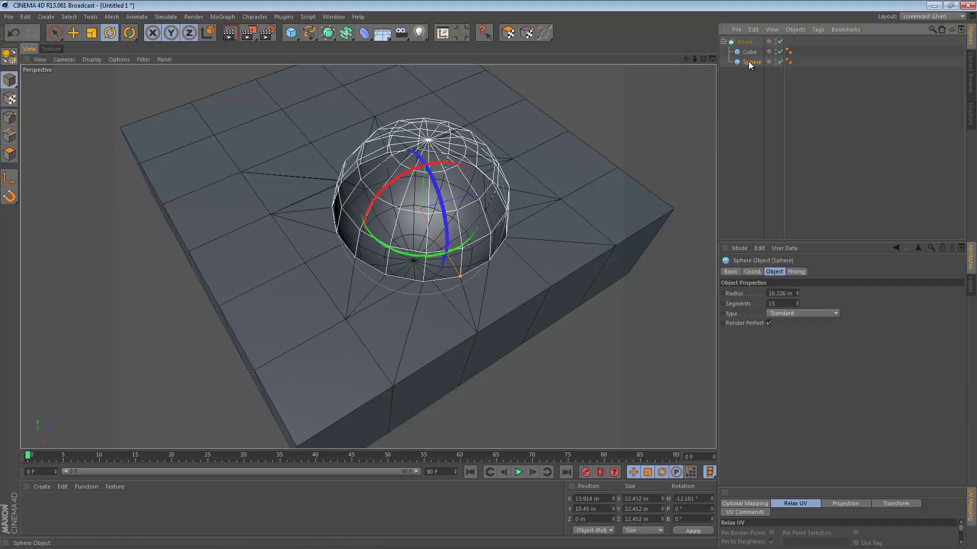
pyautogui.doubleClick(791, 303)
pyautogui.write('14')
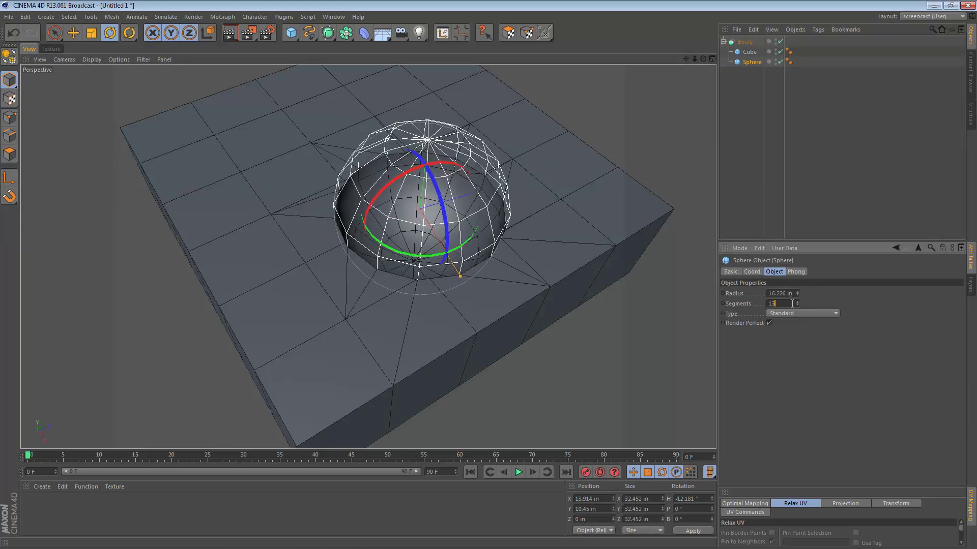
pyautogui.press('Down')
pyautogui.press('Down')
pyautogui.press('Down')
pyautogui.write('16')
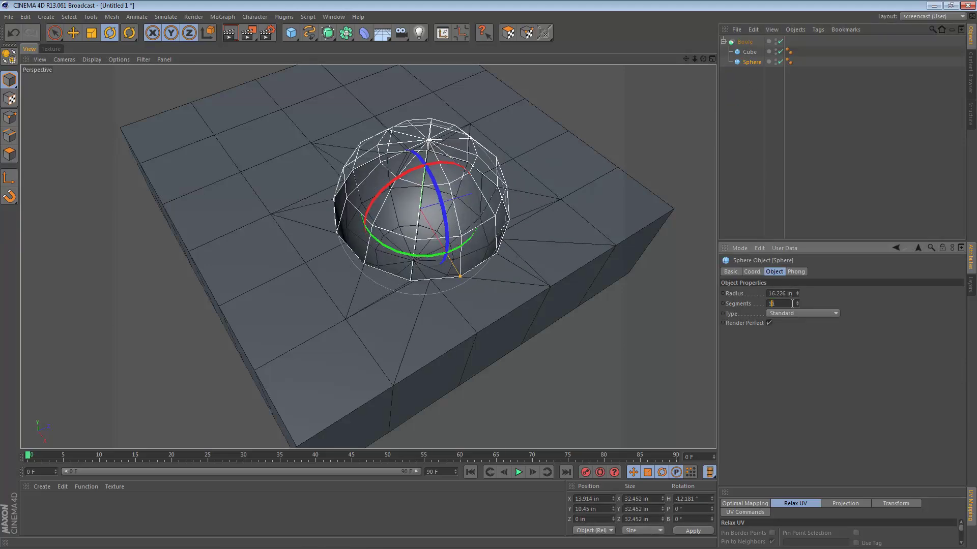
pyautogui.click(767, 214)
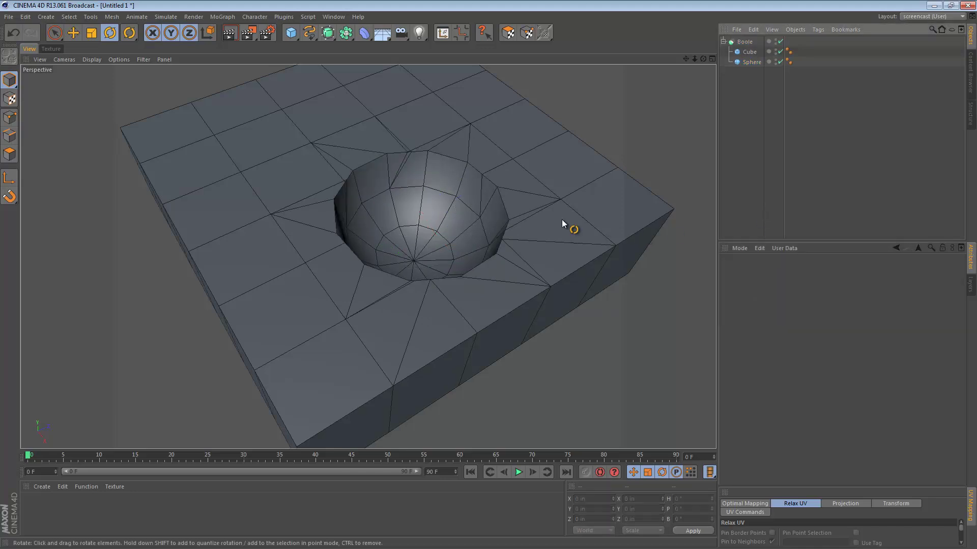
pyautogui.scroll(3, 430, 194)
pyautogui.scroll(4, 470, 195)
pyautogui.keyDown('alt'); pyautogui.moveTo(470, 197); pyautogui.dragTo(559, 238); pyautogui.keyUp('alt')
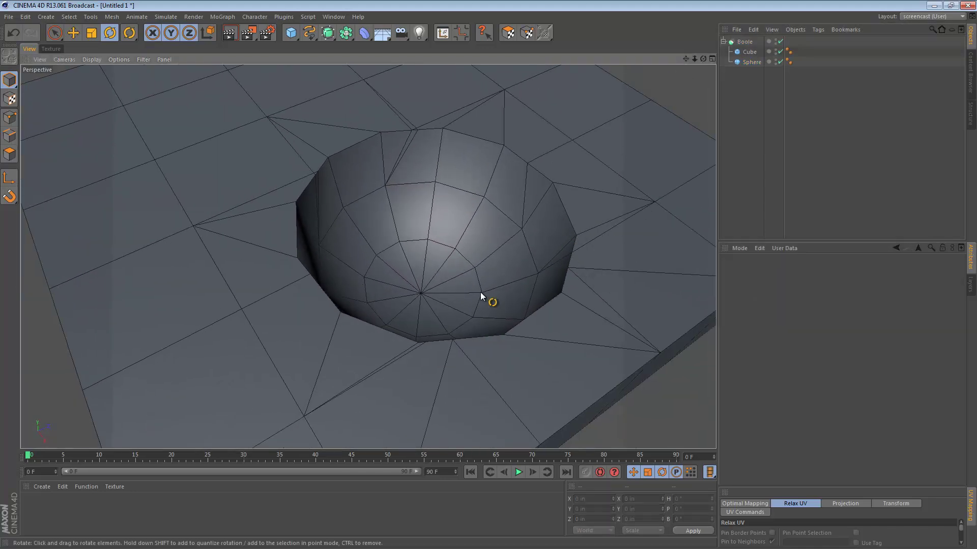
pyautogui.moveTo(530, 272)
pyautogui.keyDown('alt'); pyautogui.mouseDown()
pyautogui.moveTo(517, 257)
pyautogui.moveTo(523, 201)
pyautogui.moveTo(484, 256)
pyautogui.moveTo(474, 300)
pyautogui.moveTo(495, 291)
pyautogui.moveTo(486, 279)
pyautogui.moveTo(460, 299)
pyautogui.moveTo(437, 286)
pyautogui.mouseUp(); pyautogui.keyUp('alt')
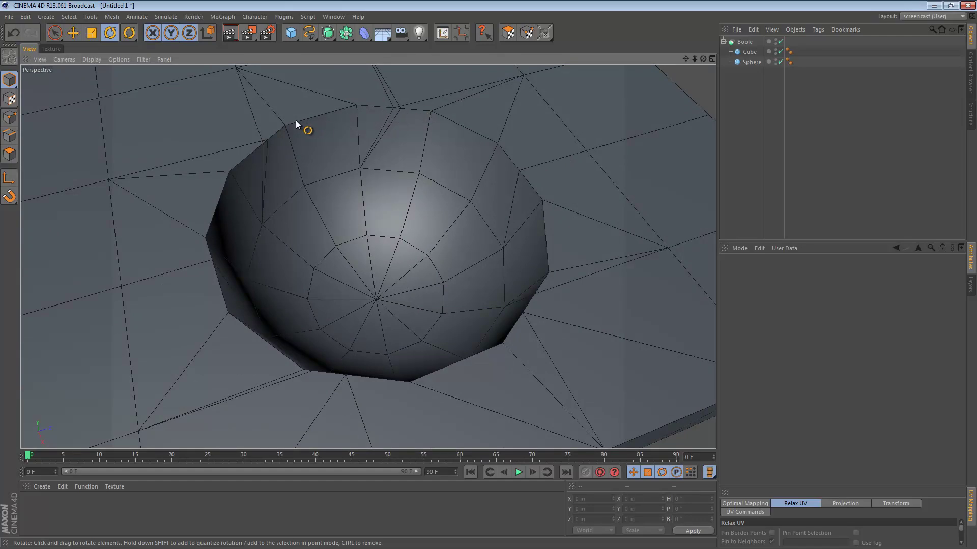
pyautogui.moveTo(238, 272)
pyautogui.keyDown('alt'); pyautogui.mouseDown()
pyautogui.moveTo(359, 258)
pyautogui.moveTo(180, 247)
pyautogui.moveTo(458, 225)
pyautogui.moveTo(610, 229)
pyautogui.moveTo(436, 229)
pyautogui.moveTo(488, 206)
pyautogui.mouseUp(); pyautogui.keyUp('alt')
# Set the Boole to High Quality and Create single object, leaving Hide new edges off
pyautogui.click(744, 43)
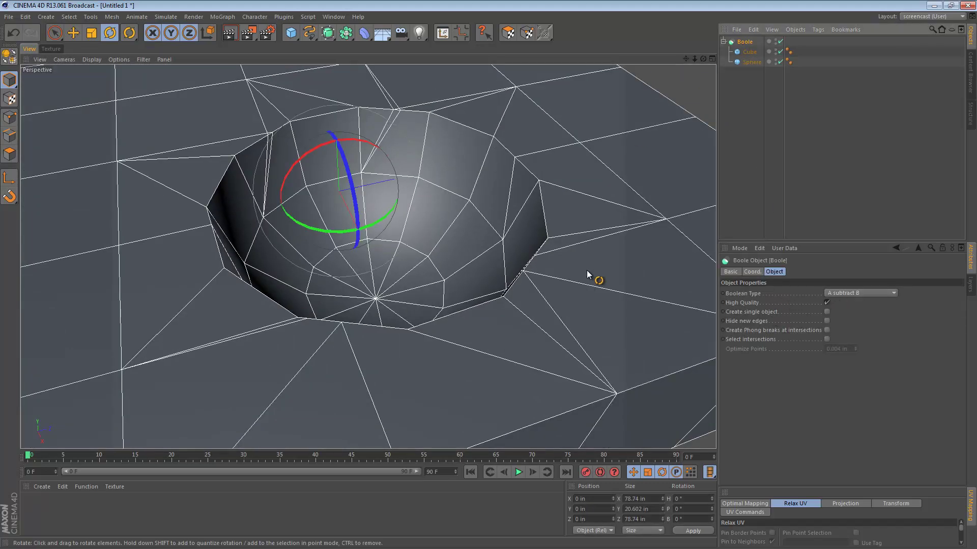
pyautogui.scroll(-3, 596, 262)
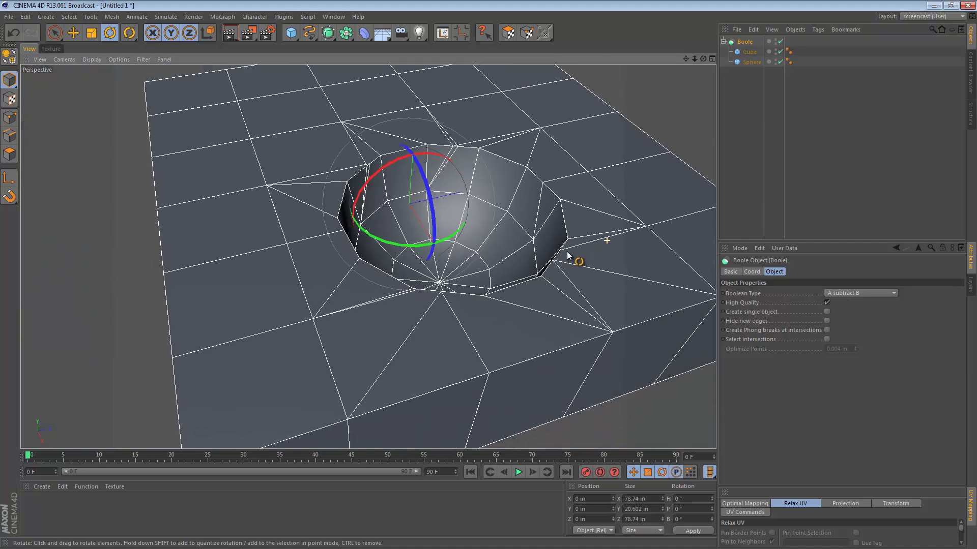
pyautogui.click(826, 302)
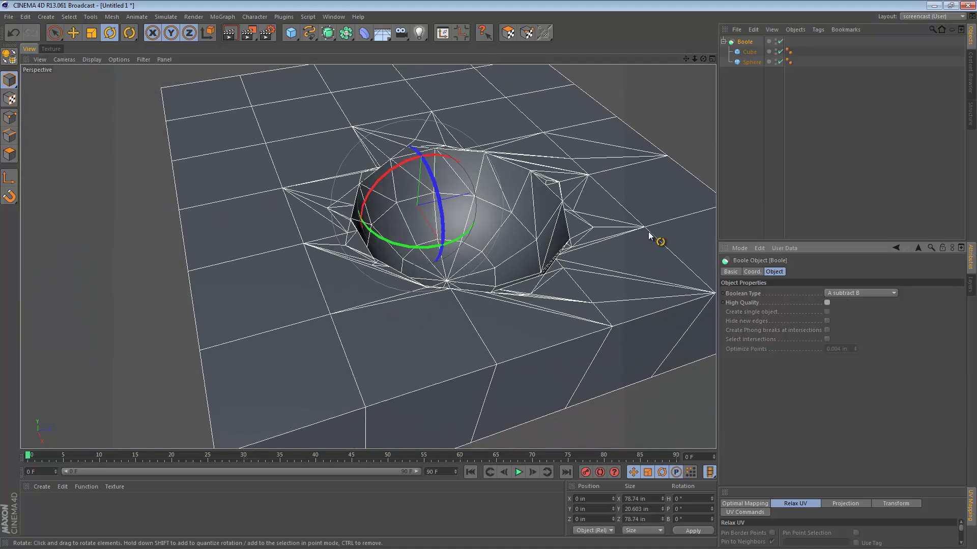
pyautogui.click(826, 302)
pyautogui.click(827, 311)
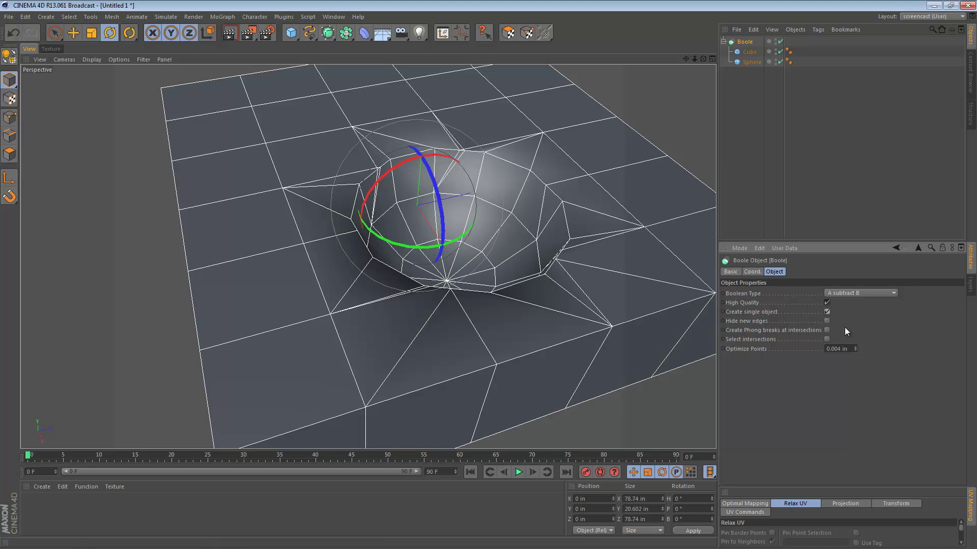
pyautogui.click(827, 321)
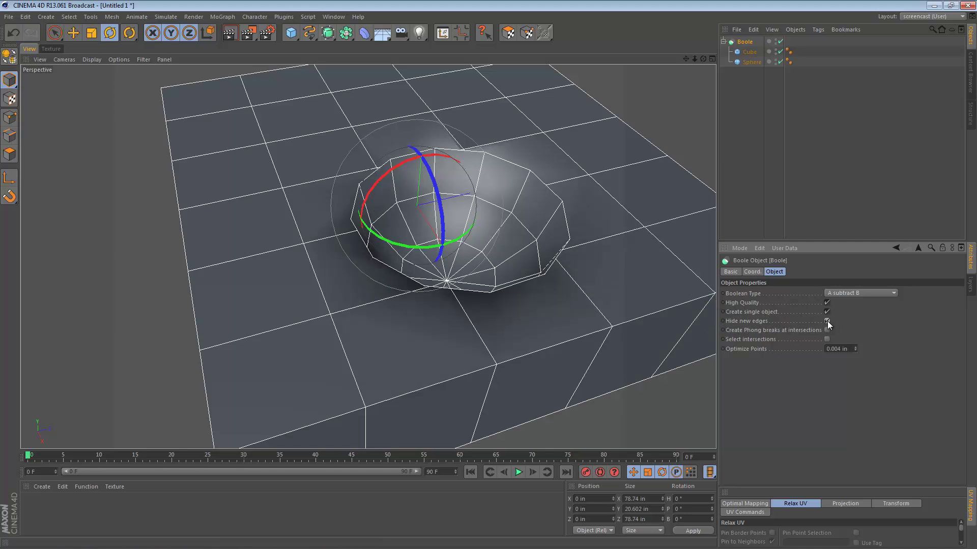
pyautogui.click(827, 321)
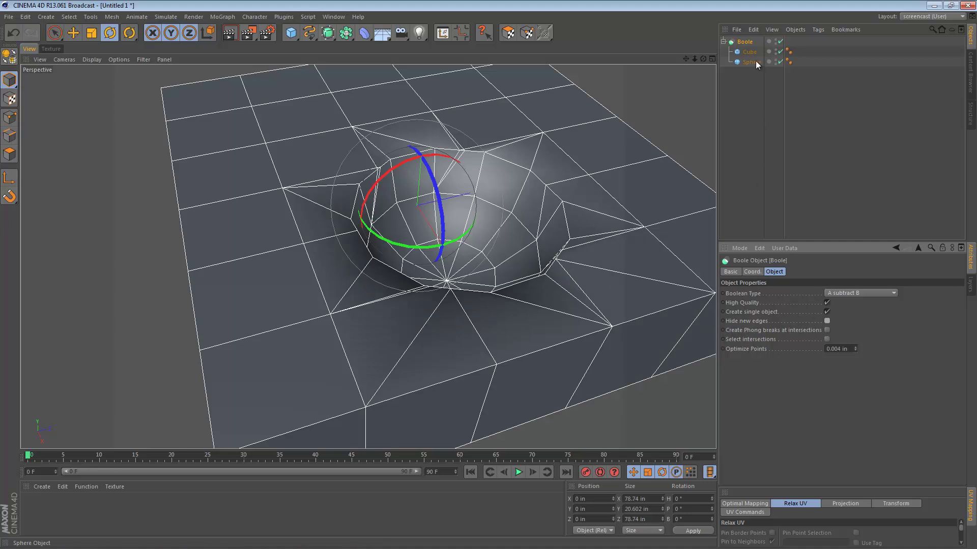
pyautogui.rightClick(745, 41)
pyautogui.click(729, 43)
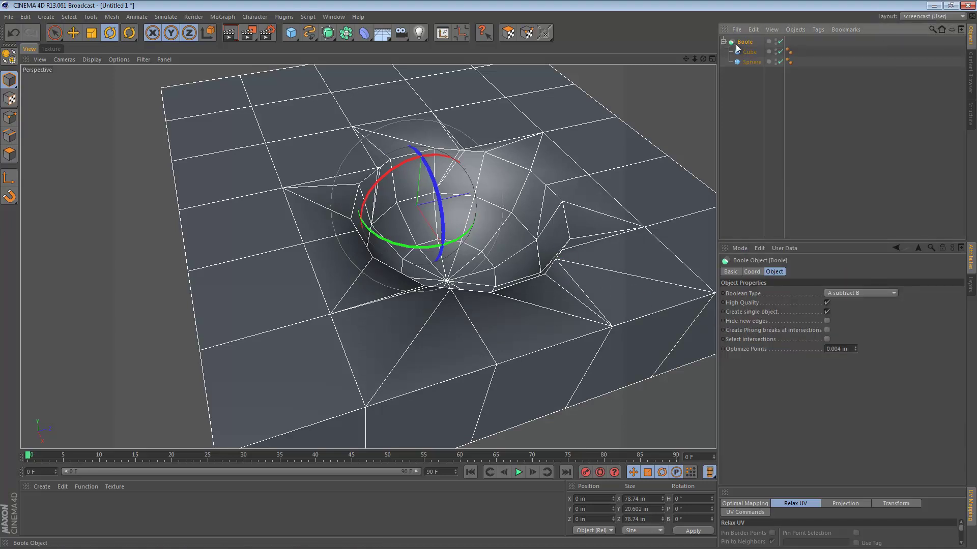
# Make the Boole editable with C and nudge a polygon on the dent wall in Polygon mode
pyautogui.press('c')
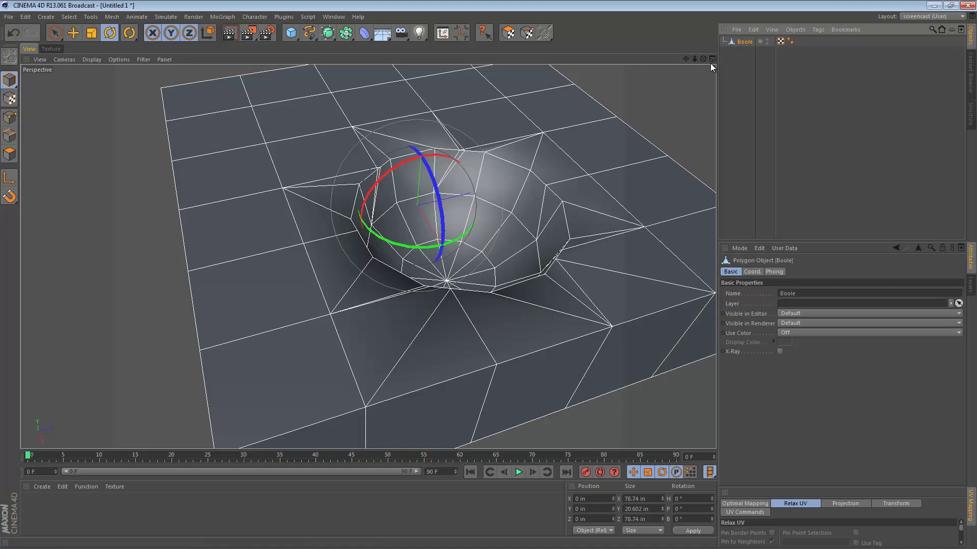
pyautogui.click(9, 153)
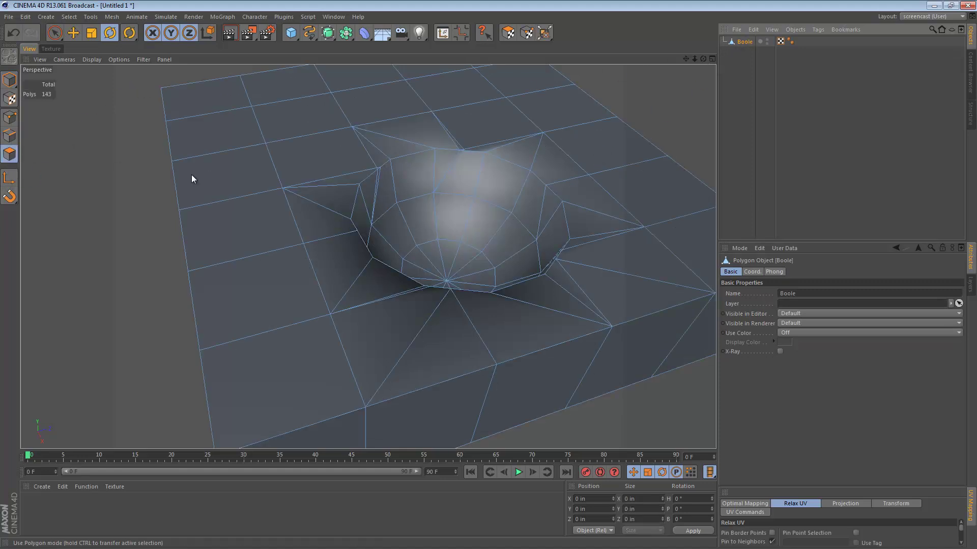
pyautogui.press('e')
pyautogui.click(429, 173)
pyautogui.moveTo(410, 186)
pyautogui.mouseDown()
pyautogui.moveTo(433, 190)
pyautogui.moveTo(436, 221)
pyautogui.mouseUp()
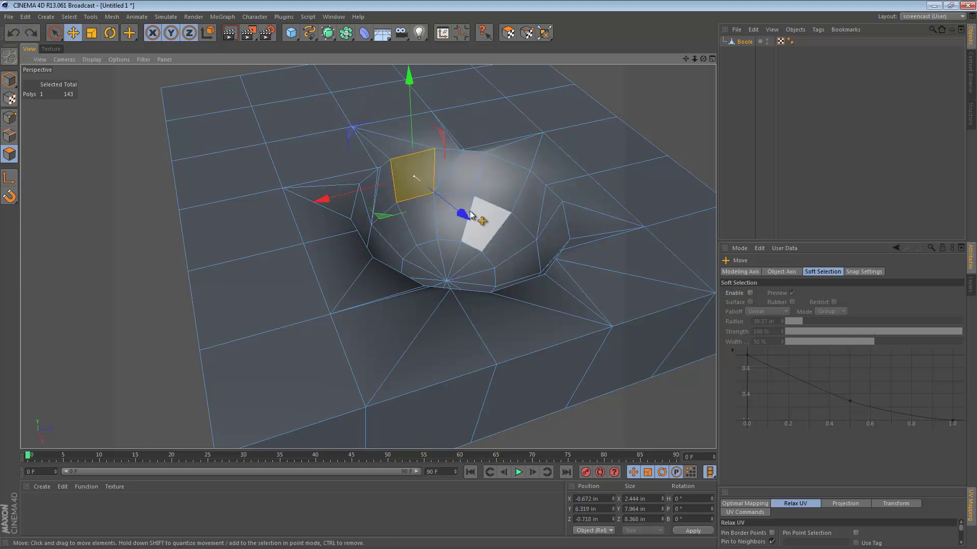
pyautogui.scroll(3, 534, 259)
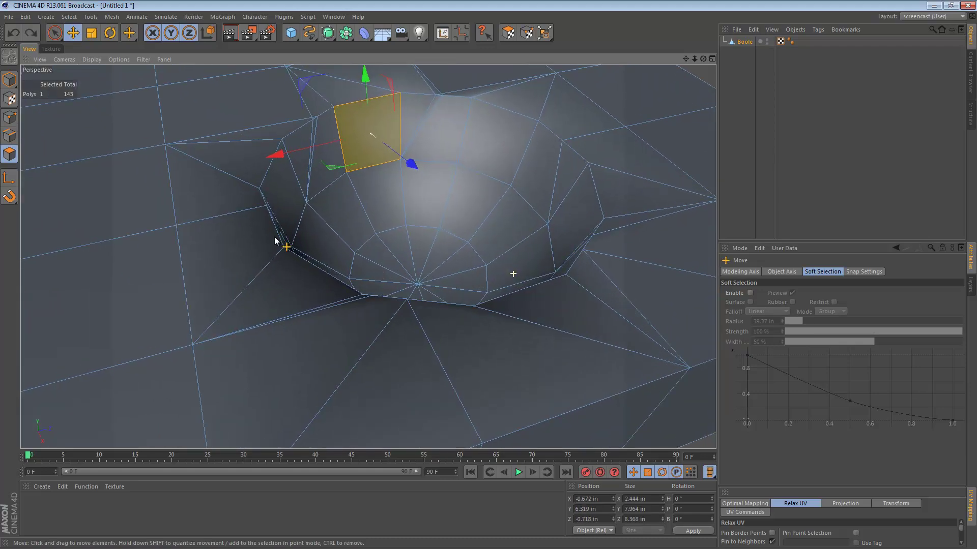
pyautogui.click(10, 116)
pyautogui.click(54, 32)
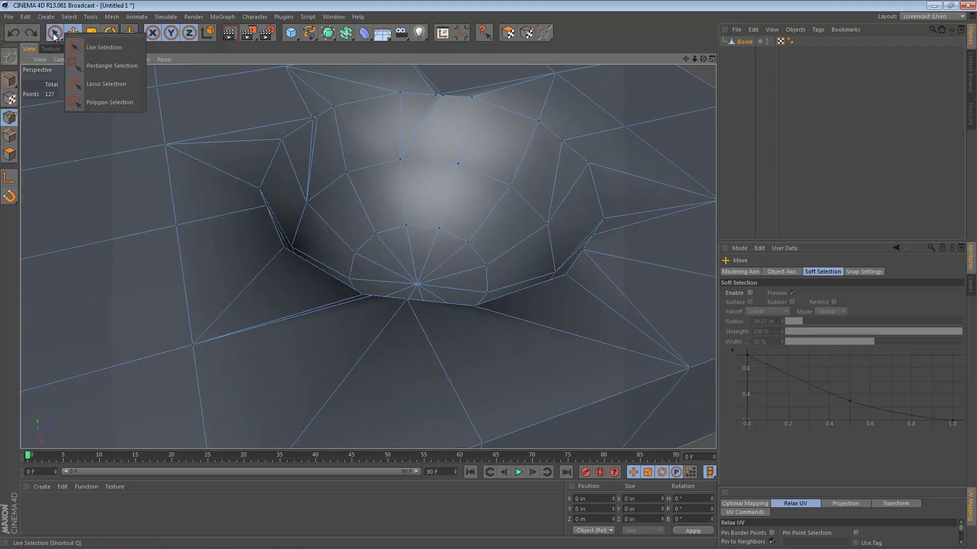
pyautogui.click(80, 46)
pyautogui.scroll(5, 435, 98)
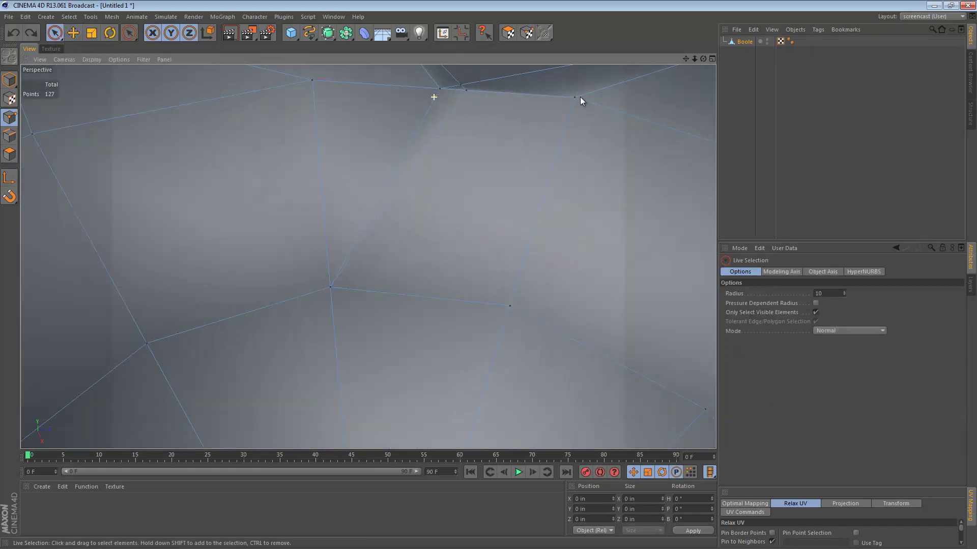
pyautogui.scroll(2, 565, 99)
pyautogui.scroll(-1, 549, 100)
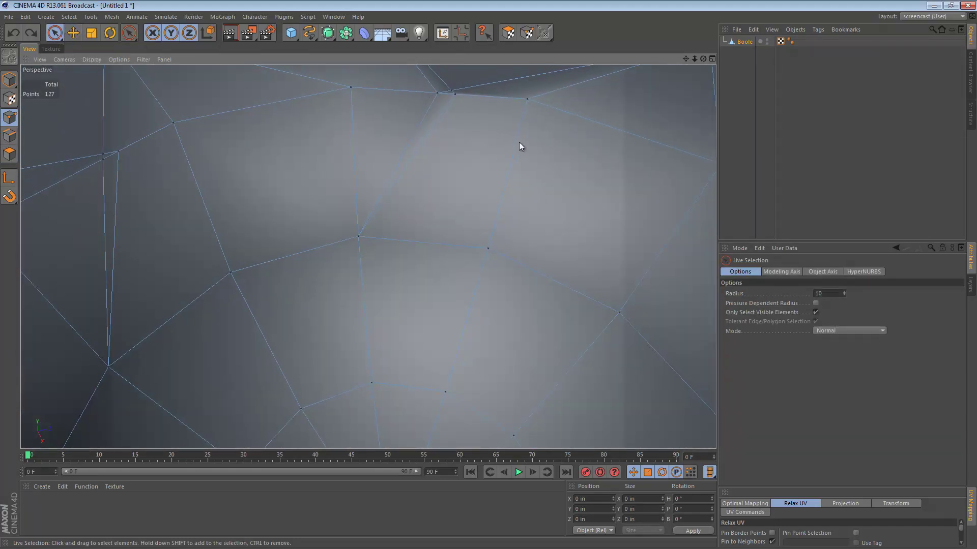
pyautogui.scroll(-2, 503, 144)
pyautogui.scroll(-2, 430, 169)
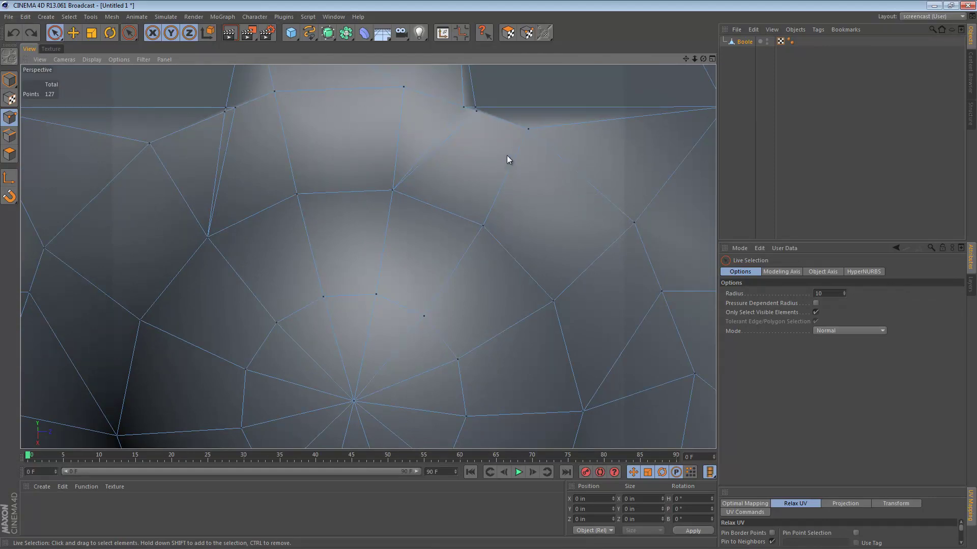
pyautogui.scroll(2, 519, 133)
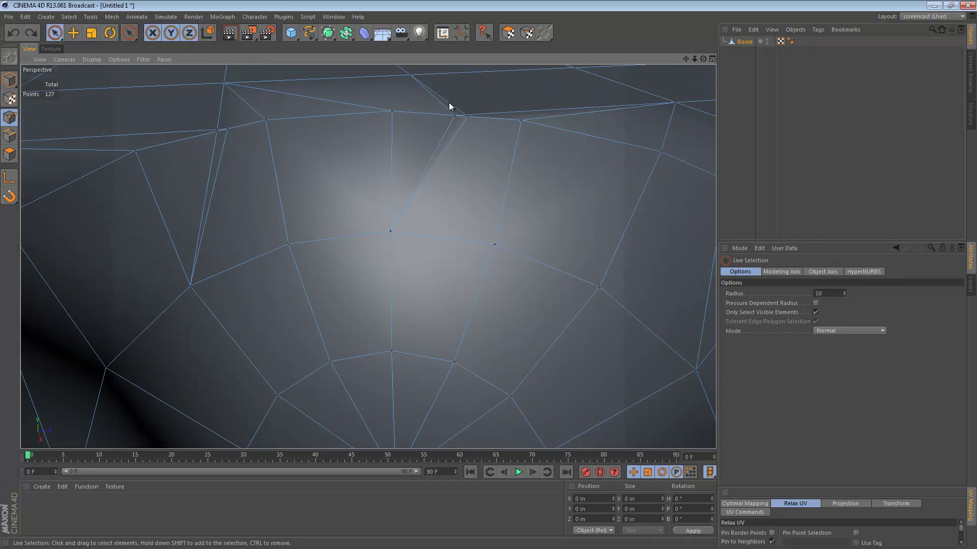
pyautogui.moveTo(449, 122)
pyautogui.keyDown('alt'); pyautogui.mouseDown()
pyautogui.moveTo(489, 134)
pyautogui.moveTo(428, 211)
pyautogui.moveTo(398, 161)
pyautogui.mouseUp(); pyautogui.keyUp('alt')
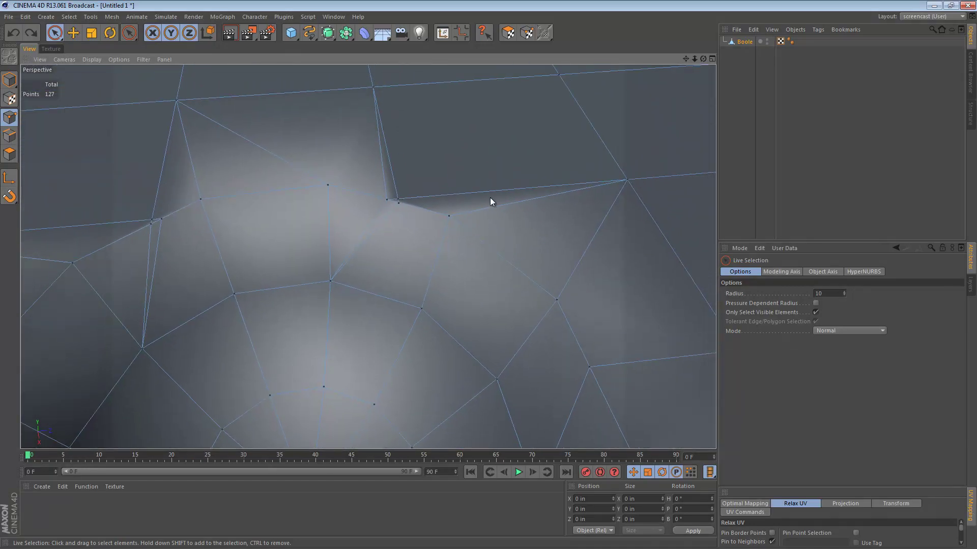
pyautogui.scroll(1, 395, 209)
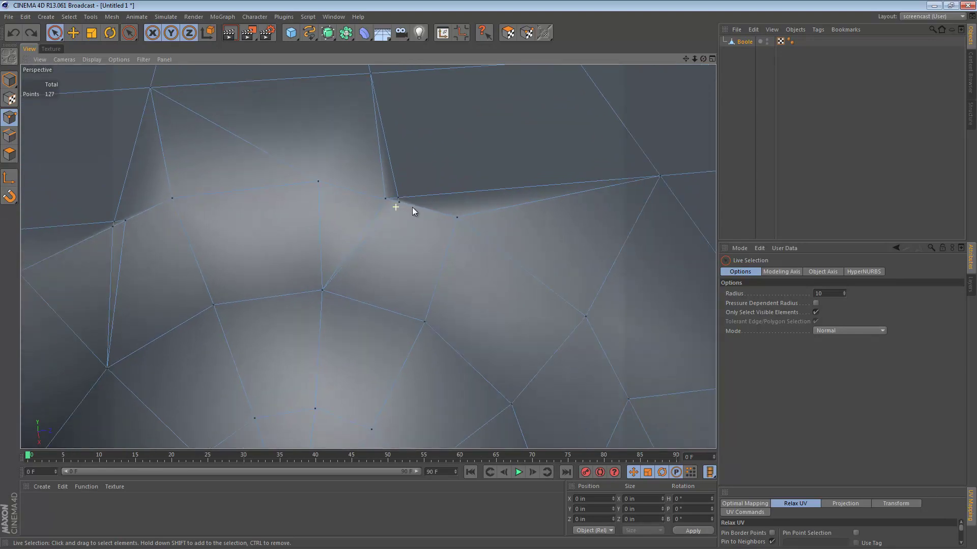
pyautogui.scroll(1, 367, 195)
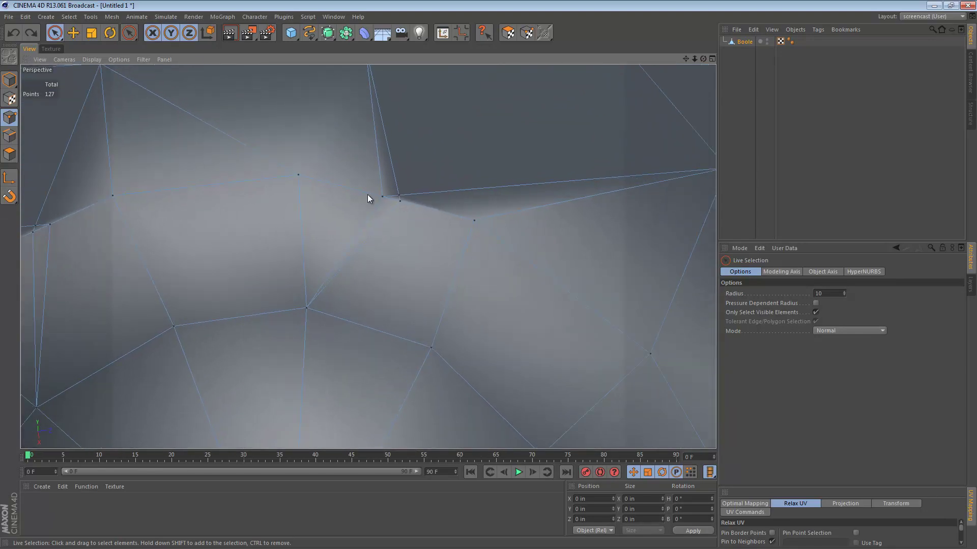
# Weld the first cluster of four stray vertices near the dent into one point
pyautogui.click(298, 176)
pyautogui.moveTo(387, 206); pyautogui.dragTo(396, 203, button='middle')
pyautogui.keyDown('shift'); pyautogui.click(396, 203); pyautogui.keyUp('shift')
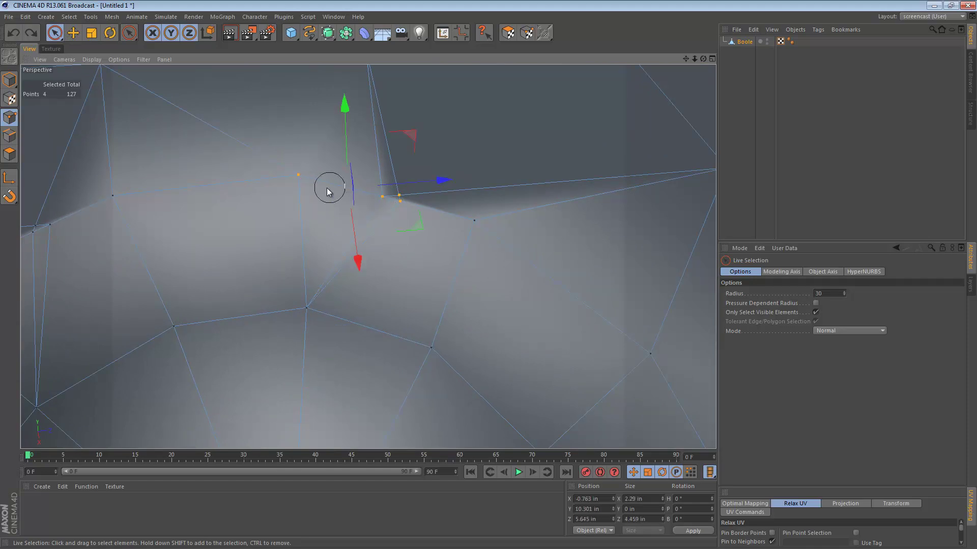
pyautogui.rightClick(315, 136)
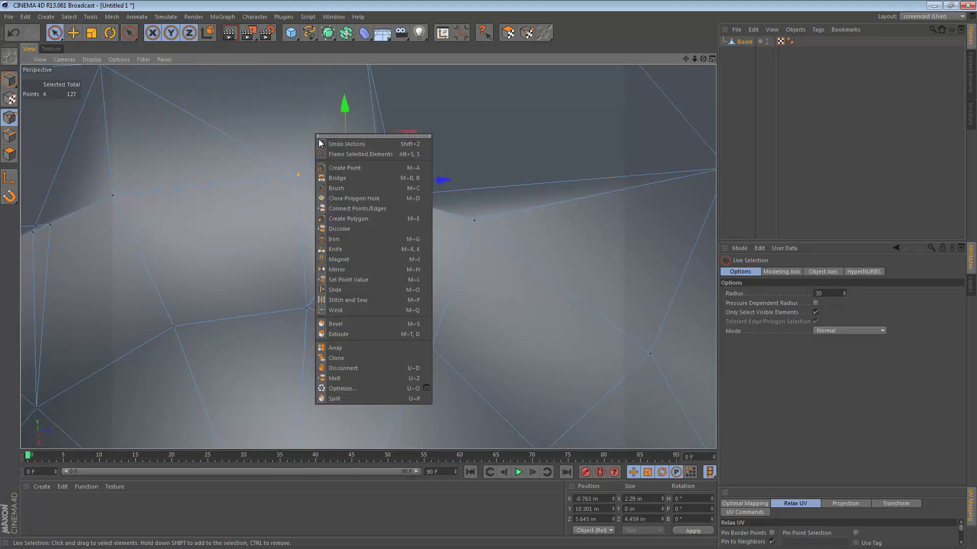
pyautogui.click(368, 309)
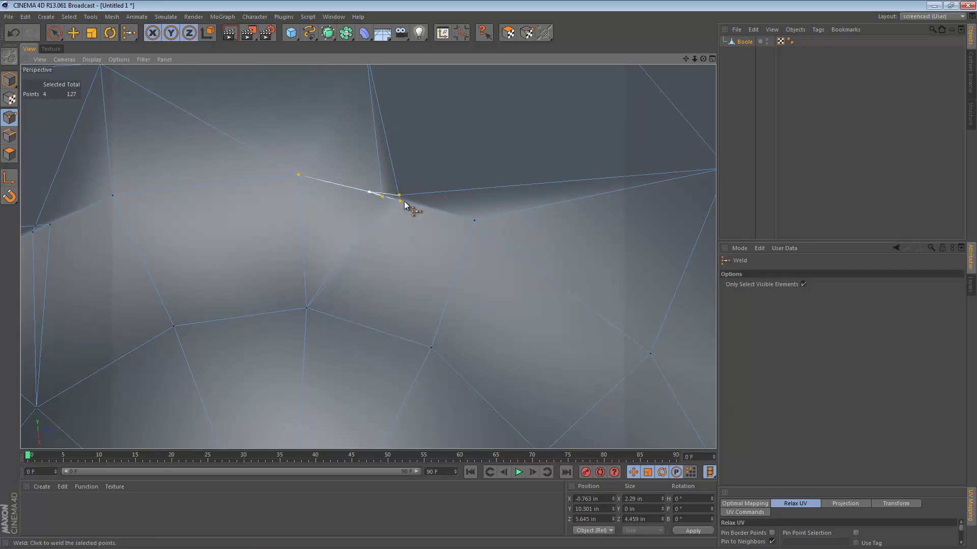
pyautogui.click(298, 179)
pyautogui.moveTo(341, 253)
pyautogui.keyDown('alt'); pyautogui.mouseDown()
pyautogui.moveTo(360, 257)
pyautogui.moveTo(340, 262)
pyautogui.moveTo(406, 242)
pyautogui.moveTo(395, 246)
pyautogui.mouseUp(); pyautogui.keyUp('alt')
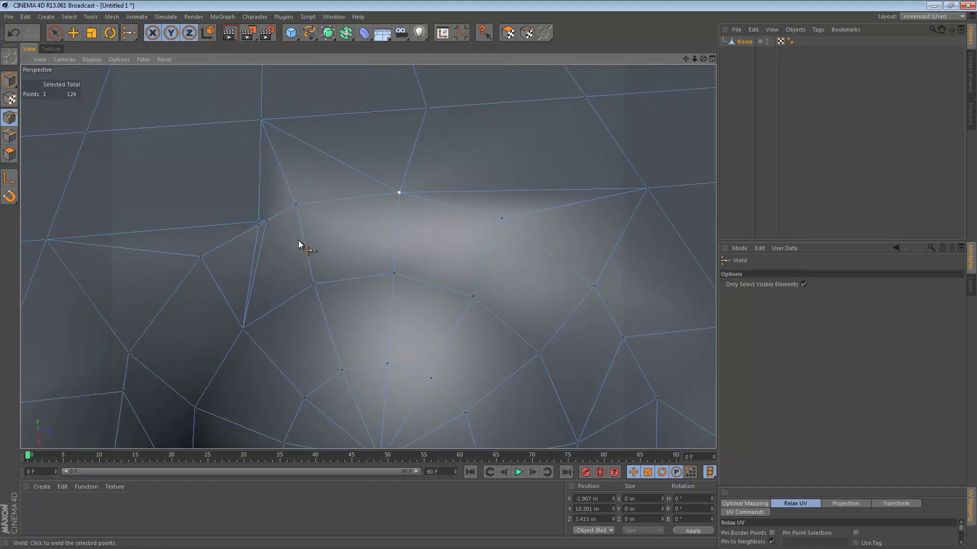
# Weld two more vertex clusters around the dent into single points
pyautogui.press('space')
pyautogui.keyDown('shift'); pyautogui.click(261, 221); pyautogui.keyUp('shift')
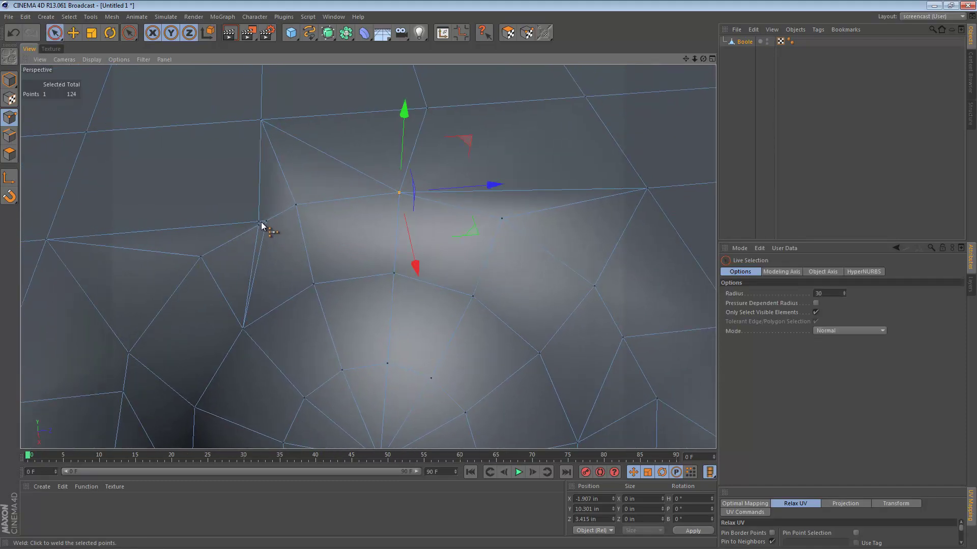
pyautogui.press('space')
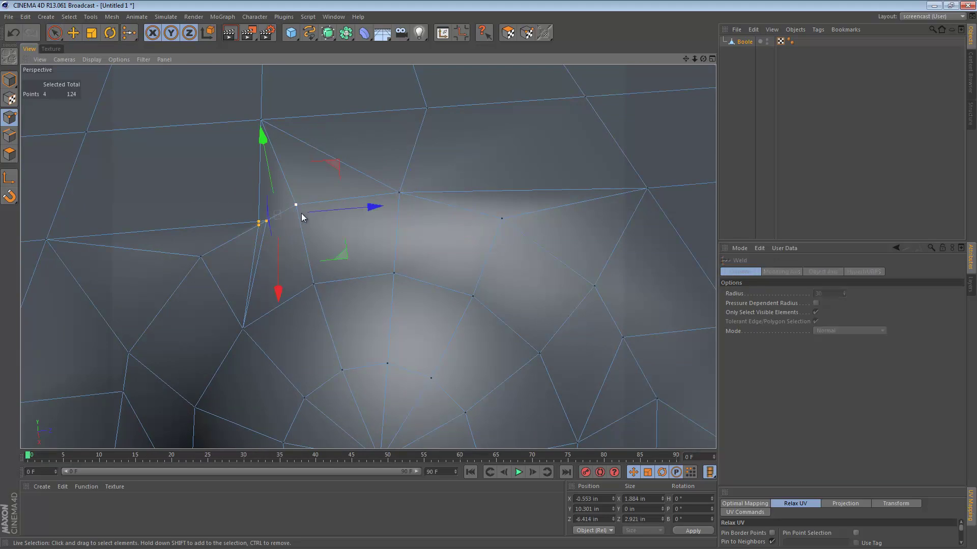
pyautogui.click(296, 206)
pyautogui.moveTo(309, 279)
pyautogui.keyDown('alt'); pyautogui.mouseDown()
pyautogui.moveTo(185, 231)
pyautogui.moveTo(146, 230)
pyautogui.moveTo(283, 227)
pyautogui.mouseUp(); pyautogui.keyUp('alt')
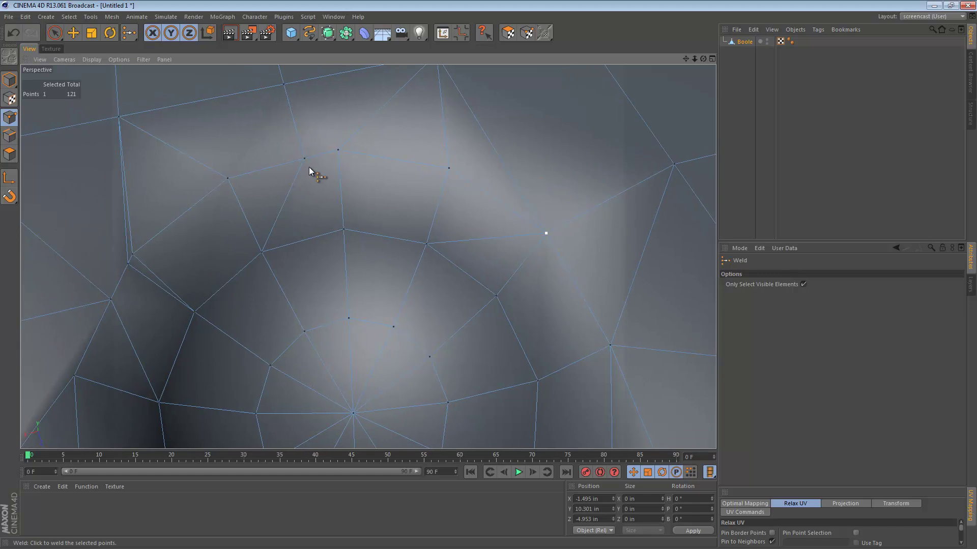
pyautogui.press('space')
pyautogui.press('space')
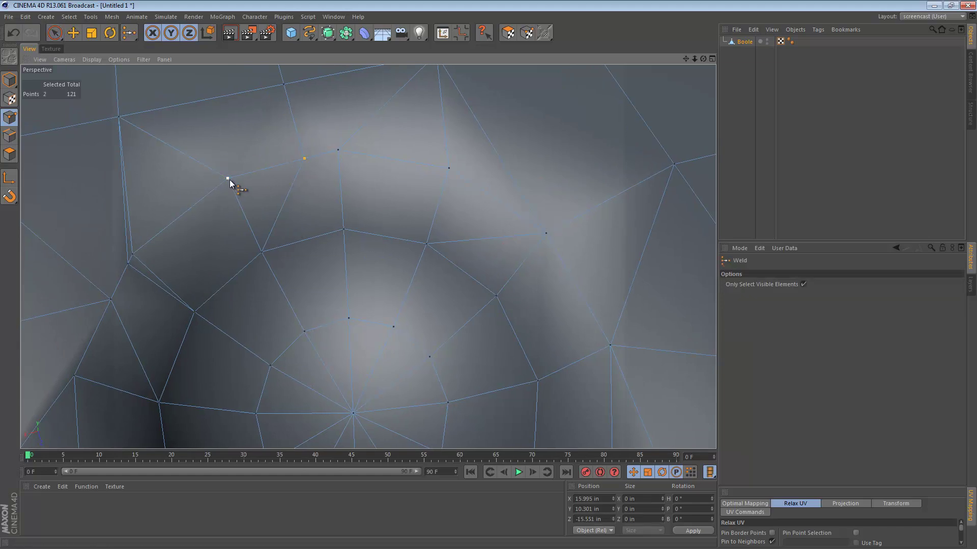
pyautogui.click(229, 182)
pyautogui.moveTo(224, 215)
pyautogui.keyDown('alt'); pyautogui.mouseDown()
pyautogui.moveTo(122, 206)
pyautogui.moveTo(309, 201)
pyautogui.moveTo(292, 204)
pyautogui.moveTo(283, 183)
pyautogui.moveTo(286, 194)
pyautogui.moveTo(320, 192)
pyautogui.moveTo(315, 203)
pyautogui.moveTo(309, 137)
pyautogui.moveTo(266, 146)
pyautogui.moveTo(368, 146)
pyautogui.moveTo(303, 194)
pyautogui.moveTo(304, 227)
pyautogui.mouseUp(); pyautogui.keyUp('alt')
pyautogui.press('space')
pyautogui.press('space')
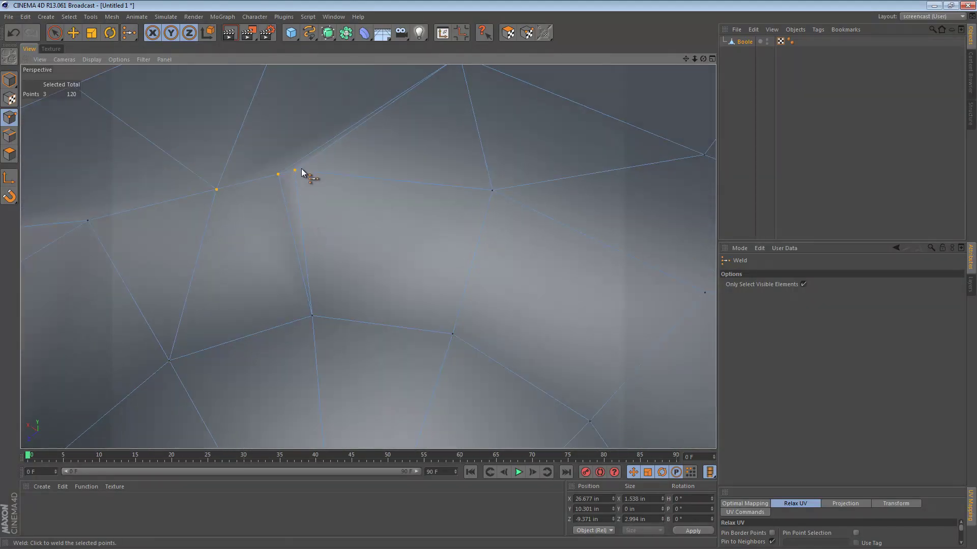
# Weld two clusters of three points each on the dent's rim
pyautogui.click(295, 170)
pyautogui.moveTo(359, 194)
pyautogui.keyDown('alt'); pyautogui.mouseDown()
pyautogui.moveTo(157, 227)
pyautogui.moveTo(240, 207)
pyautogui.moveTo(355, 204)
pyautogui.moveTo(395, 177)
pyautogui.moveTo(390, 144)
pyautogui.mouseUp(); pyautogui.keyUp('alt')
pyautogui.press('space')
pyautogui.press('space')
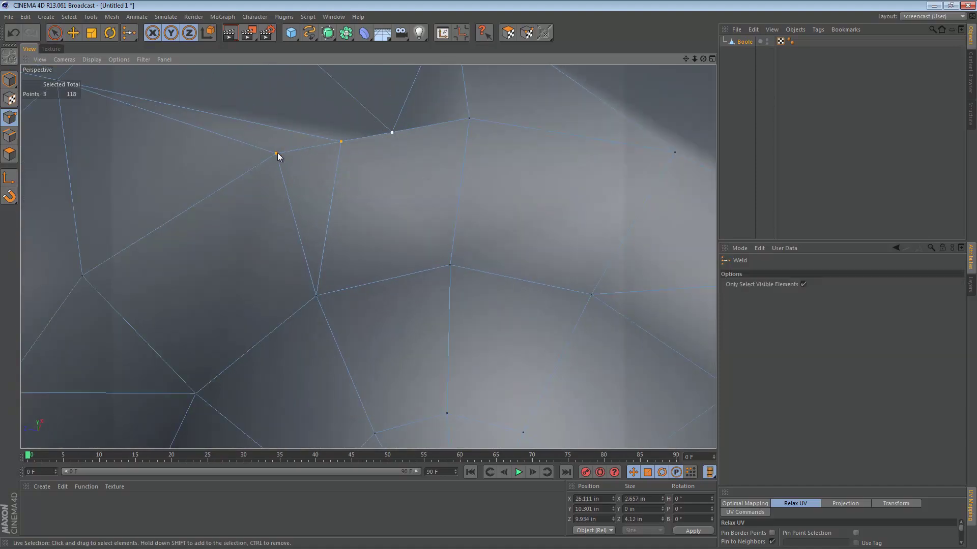
pyautogui.click(277, 154)
pyautogui.moveTo(323, 175)
pyautogui.keyDown('alt'); pyautogui.mouseDown()
pyautogui.moveTo(271, 205)
pyautogui.moveTo(304, 169)
pyautogui.moveTo(243, 186)
pyautogui.mouseUp(); pyautogui.keyUp('alt')
pyautogui.press('space')
# Weld a final pair of rim points, bringing the mesh down to 115 points
pyautogui.keyDown('shift'); pyautogui.click(249, 145); pyautogui.keyUp('shift')
pyautogui.click(249, 146)
pyautogui.keyDown('shift'); pyautogui.click(233, 175); pyautogui.keyUp('shift')
pyautogui.rightClick(248, 149)
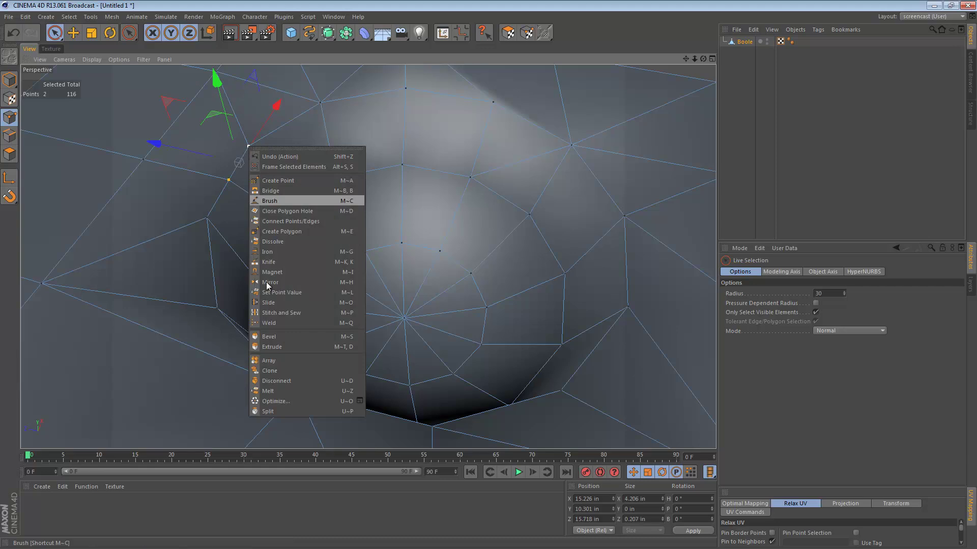
pyautogui.click(290, 326)
pyautogui.click(249, 147)
pyautogui.moveTo(296, 254)
pyautogui.keyDown('alt'); pyautogui.mouseDown()
pyautogui.moveTo(123, 274)
pyautogui.moveTo(202, 261)
pyautogui.moveTo(273, 208)
pyautogui.moveTo(345, 222)
pyautogui.moveTo(247, 231)
pyautogui.moveTo(244, 205)
pyautogui.moveTo(308, 228)
pyautogui.mouseUp(); pyautogui.keyUp('alt')
# In Edges mode, try Loop Selection with Greedy Search toggled on and off
pyautogui.click(10, 136)
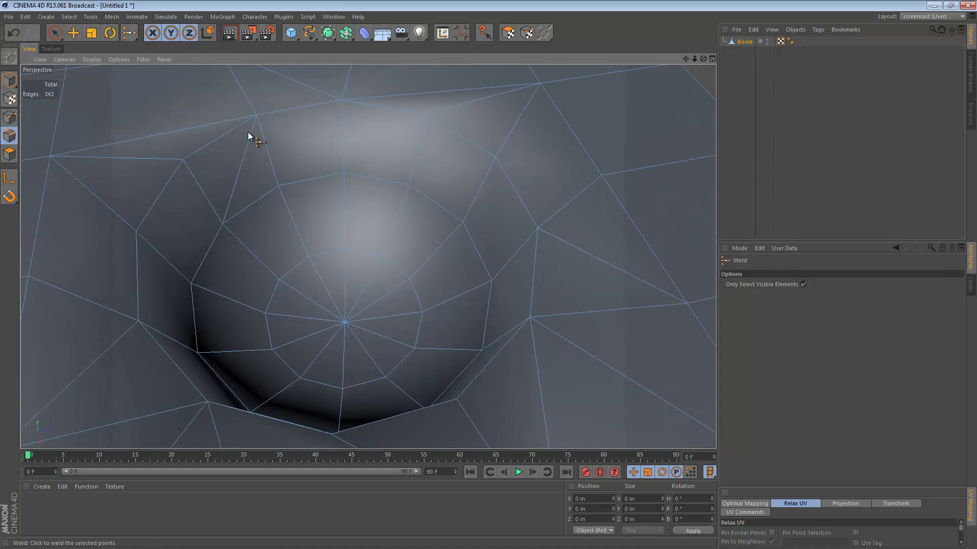
pyautogui.press('v')
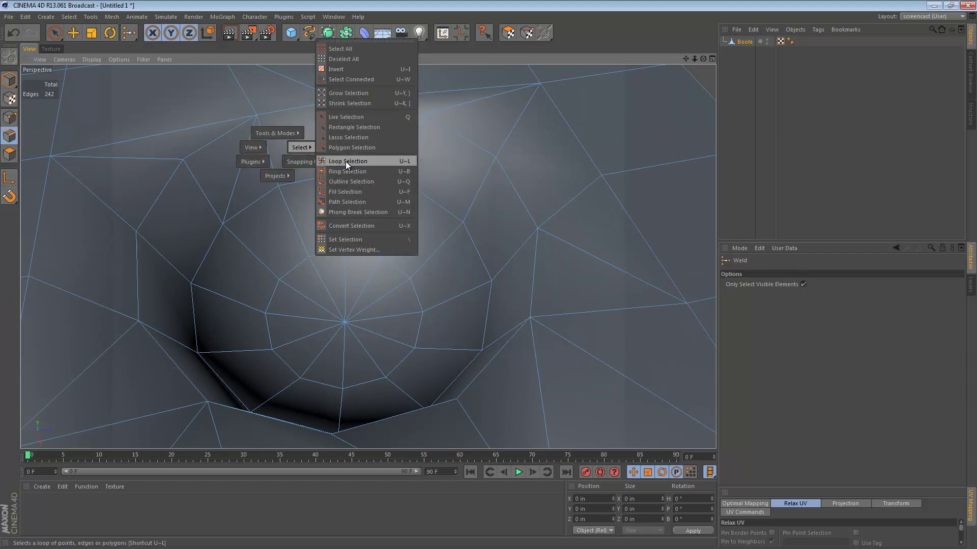
pyautogui.click(346, 161)
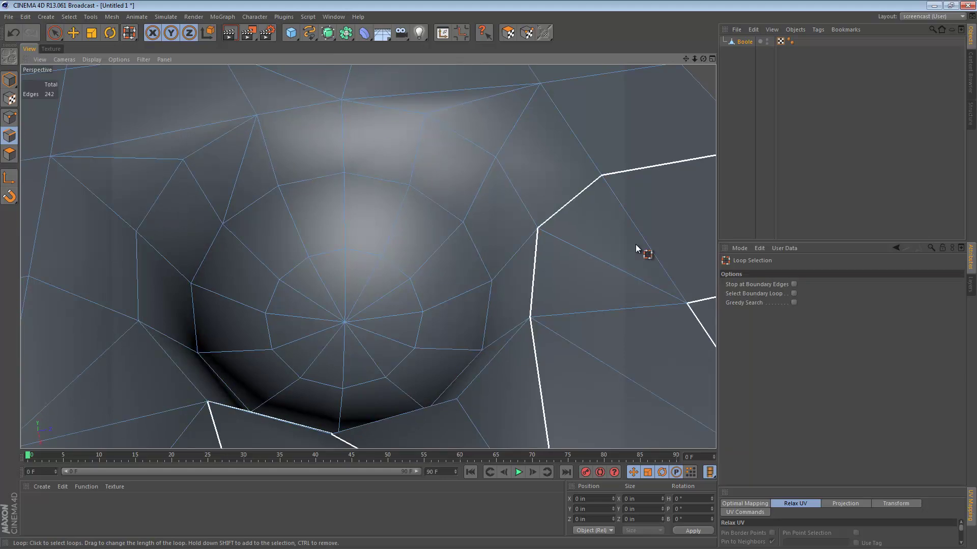
pyautogui.click(793, 303)
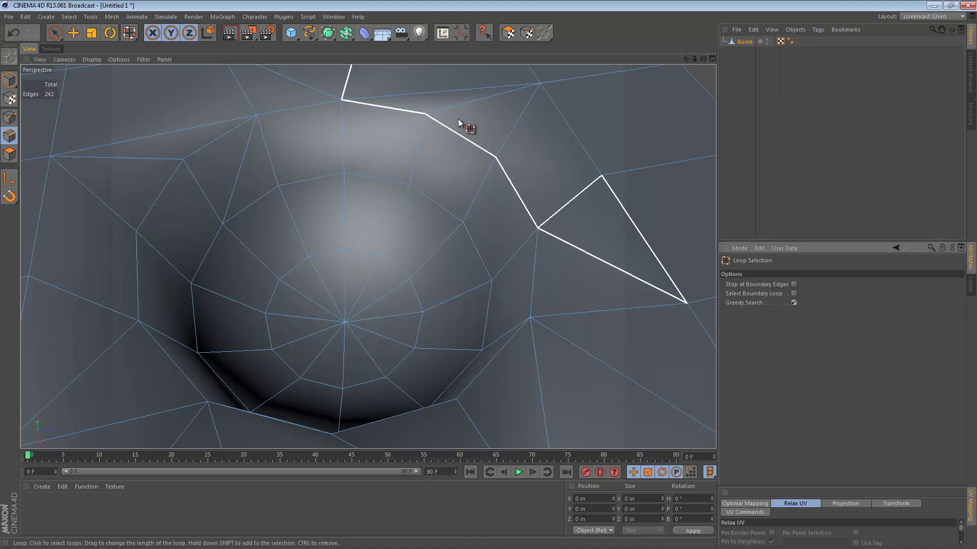
pyautogui.click(793, 303)
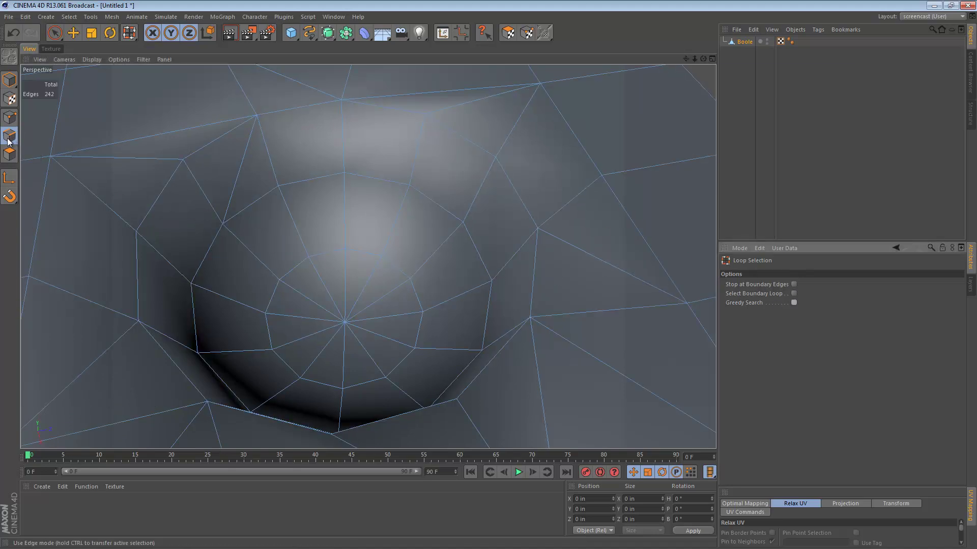
# Live-select two stray edges near the dent and Melt them away, leaving 240 edges
pyautogui.press('space')
pyautogui.click(241, 177)
pyautogui.moveTo(417, 340)
pyautogui.keyDown('alt'); pyautogui.mouseDown()
pyautogui.moveTo(523, 327)
pyautogui.moveTo(676, 328)
pyautogui.moveTo(511, 191)
pyautogui.mouseUp(); pyautogui.keyUp('alt')
pyautogui.keyDown('shift'); pyautogui.click(511, 192); pyautogui.keyUp('shift')
pyautogui.moveTo(420, 270)
pyautogui.keyDown('alt'); pyautogui.mouseDown()
pyautogui.moveTo(573, 267)
pyautogui.moveTo(672, 278)
pyautogui.moveTo(562, 210)
pyautogui.moveTo(567, 292)
pyautogui.moveTo(524, 296)
pyautogui.mouseUp(); pyautogui.keyUp('alt')
pyautogui.rightClick(456, 100)
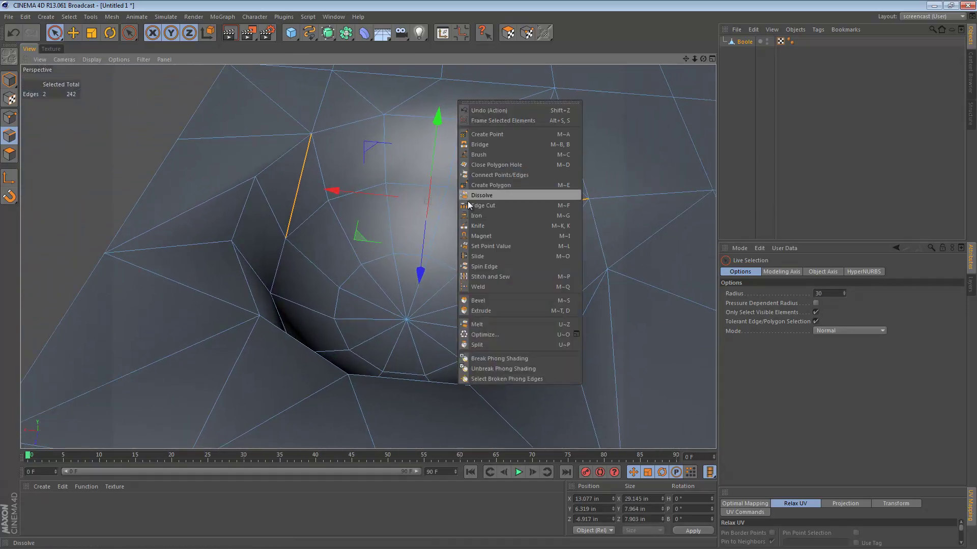
pyautogui.click(510, 324)
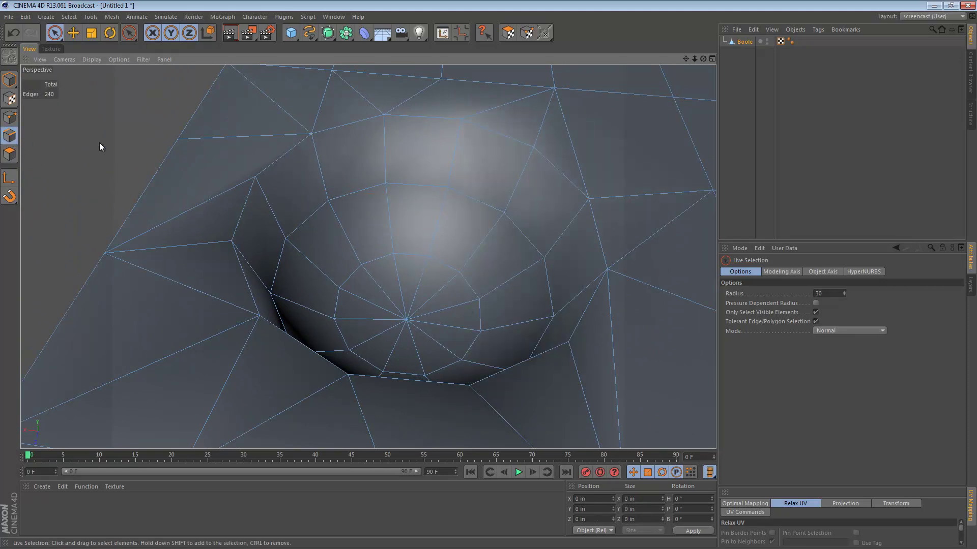
pyautogui.press('v')
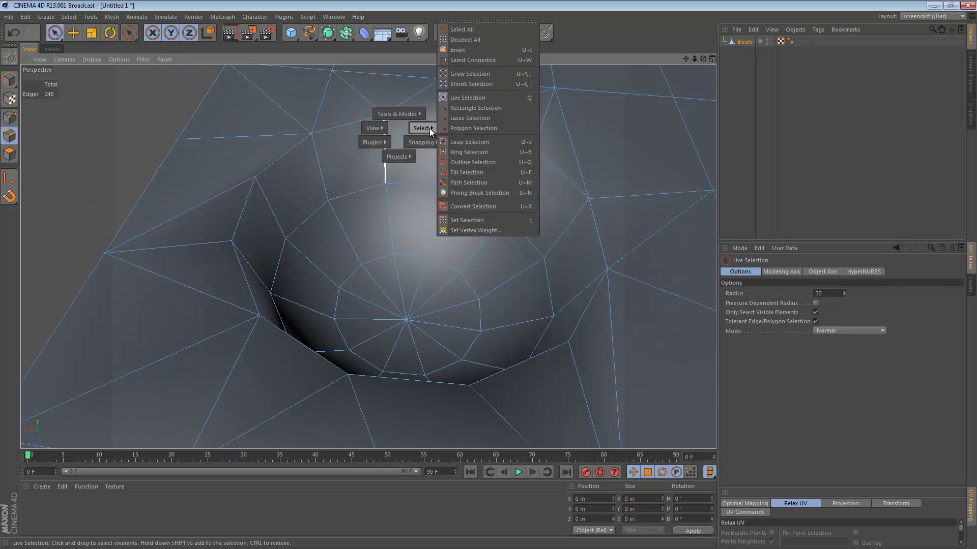
pyautogui.click(462, 140)
pyautogui.click(475, 126)
pyautogui.moveTo(471, 225)
pyautogui.keyDown('alt'); pyautogui.mouseDown()
pyautogui.moveTo(356, 214)
pyautogui.moveTo(405, 190)
pyautogui.moveTo(375, 268)
pyautogui.moveTo(392, 210)
pyautogui.moveTo(421, 215)
pyautogui.moveTo(334, 302)
pyautogui.mouseUp(); pyautogui.keyUp('alt')
pyautogui.scroll(-3, 282, 394)
pyautogui.moveTo(125, 253)
pyautogui.keyDown('alt'); pyautogui.mouseDown()
pyautogui.moveTo(448, 229)
pyautogui.moveTo(406, 228)
pyautogui.moveTo(419, 240)
pyautogui.moveTo(490, 244)
pyautogui.moveTo(327, 214)
pyautogui.moveTo(252, 160)
pyautogui.moveTo(247, 205)
pyautogui.moveTo(321, 218)
pyautogui.moveTo(279, 270)
pyautogui.moveTo(301, 255)
pyautogui.moveTo(203, 212)
pyautogui.mouseUp(); pyautogui.keyUp('alt')
pyautogui.moveTo(188, 245)
pyautogui.keyDown('alt'); pyautogui.mouseDown()
pyautogui.moveTo(430, 312)
pyautogui.moveTo(436, 301)
pyautogui.mouseUp(); pyautogui.keyUp('alt')
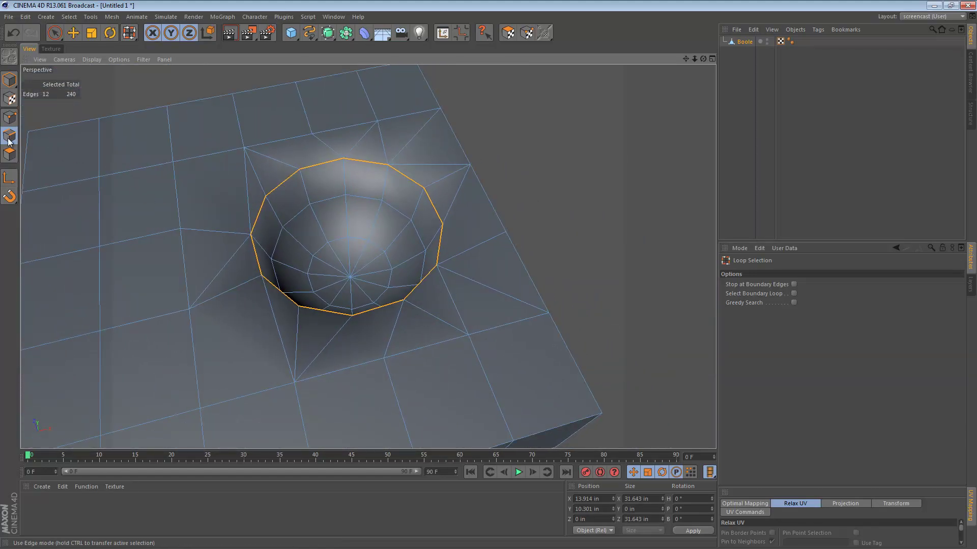
pyautogui.press('space')
pyautogui.moveTo(213, 237)
pyautogui.mouseDown()
pyautogui.moveTo(257, 319)
pyautogui.moveTo(341, 347)
pyautogui.moveTo(394, 333)
pyautogui.moveTo(465, 284)
pyautogui.moveTo(475, 244)
pyautogui.moveTo(425, 148)
pyautogui.moveTo(382, 146)
pyautogui.mouseUp()
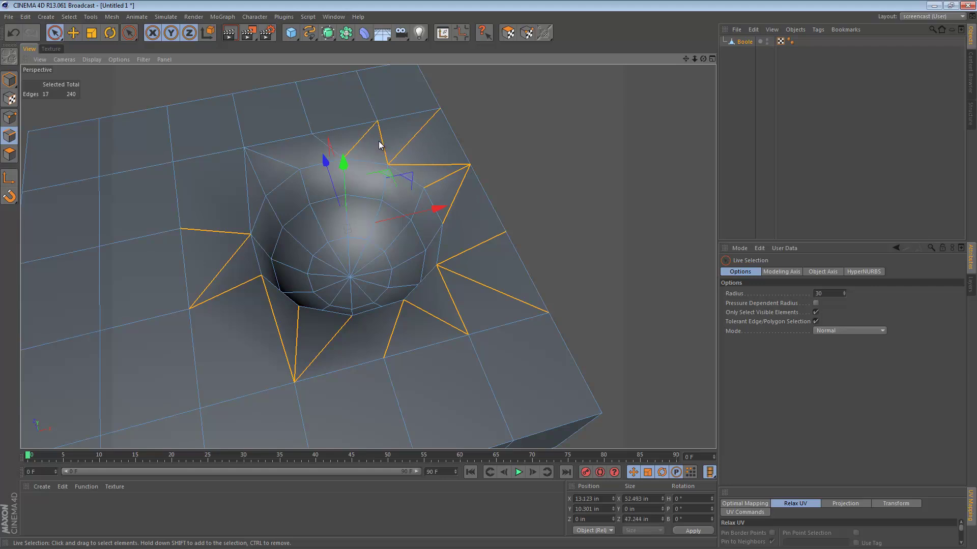
pyautogui.scroll(3, 269, 175)
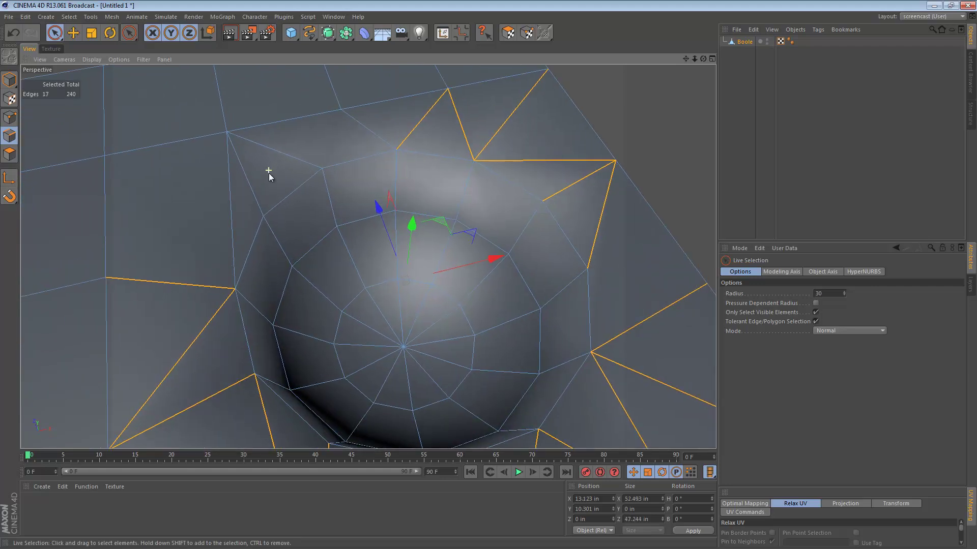
pyautogui.moveTo(297, 149); pyautogui.dragTo(362, 132)
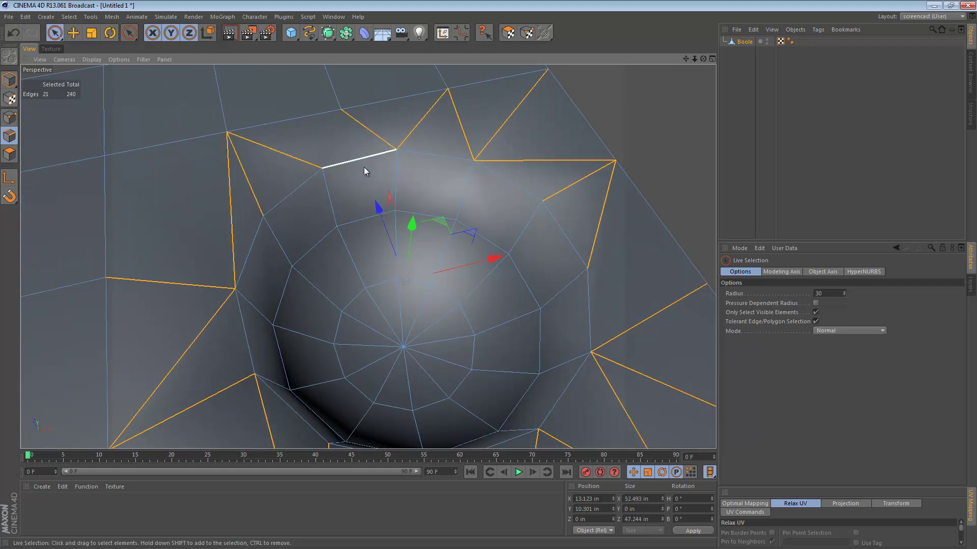
pyautogui.scroll(-3, 378, 183)
pyautogui.moveTo(518, 257)
pyautogui.keyDown('alt'); pyautogui.mouseDown()
pyautogui.moveTo(430, 211)
pyautogui.moveTo(394, 151)
pyautogui.mouseUp(); pyautogui.keyUp('alt')
pyautogui.rightClick(395, 143)
pyautogui.click(444, 370)
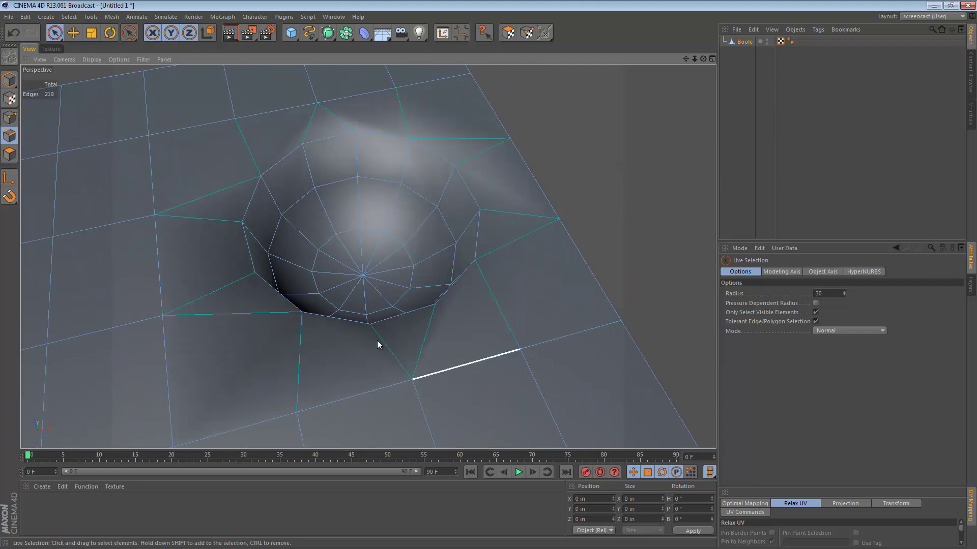
pyautogui.moveTo(416, 291)
pyautogui.keyDown('alt'); pyautogui.mouseDown()
pyautogui.moveTo(514, 280)
pyautogui.moveTo(408, 274)
pyautogui.moveTo(529, 236)
pyautogui.moveTo(506, 177)
pyautogui.moveTo(451, 223)
pyautogui.mouseUp(); pyautogui.keyUp('alt')
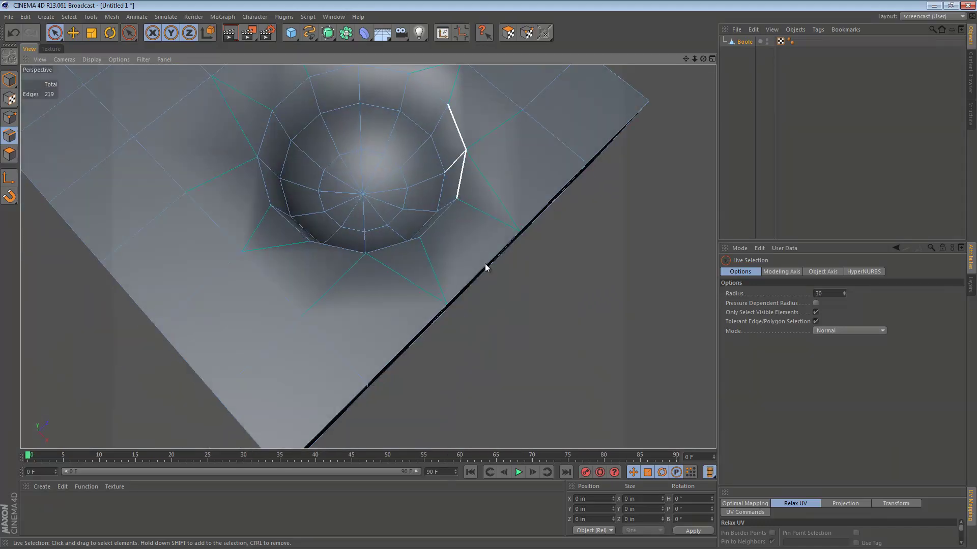
pyautogui.keyDown('alt'); pyautogui.moveTo(484, 265); pyautogui.dragTo(485, 318); pyautogui.keyUp('alt')
pyautogui.moveTo(536, 356)
pyautogui.keyDown('alt'); pyautogui.mouseDown()
pyautogui.moveTo(548, 370)
pyautogui.moveTo(361, 244)
pyautogui.mouseUp(); pyautogui.keyUp('alt')
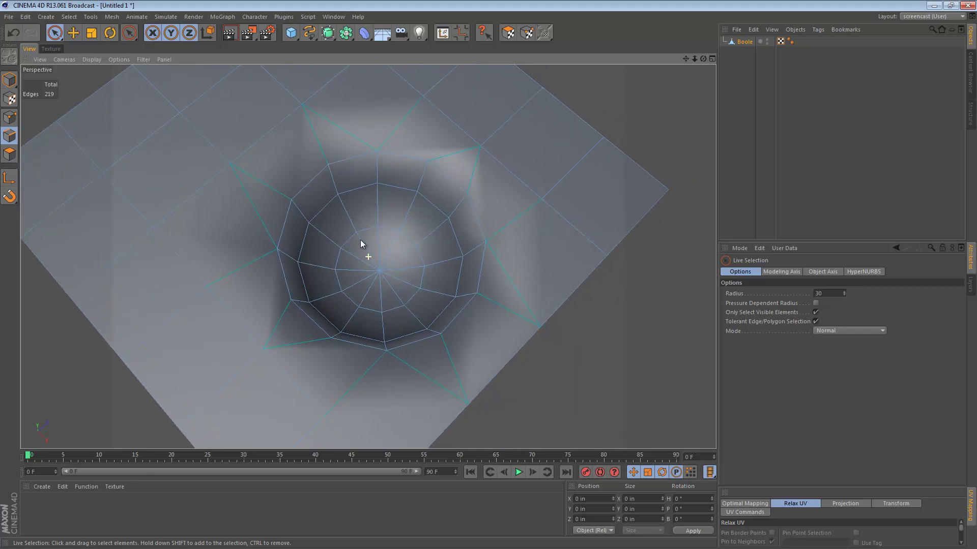
# Activate the Knife with Restrict to Selection off and close in on the crater
pyautogui.click(360, 239)
pyautogui.rightClick(360, 240)
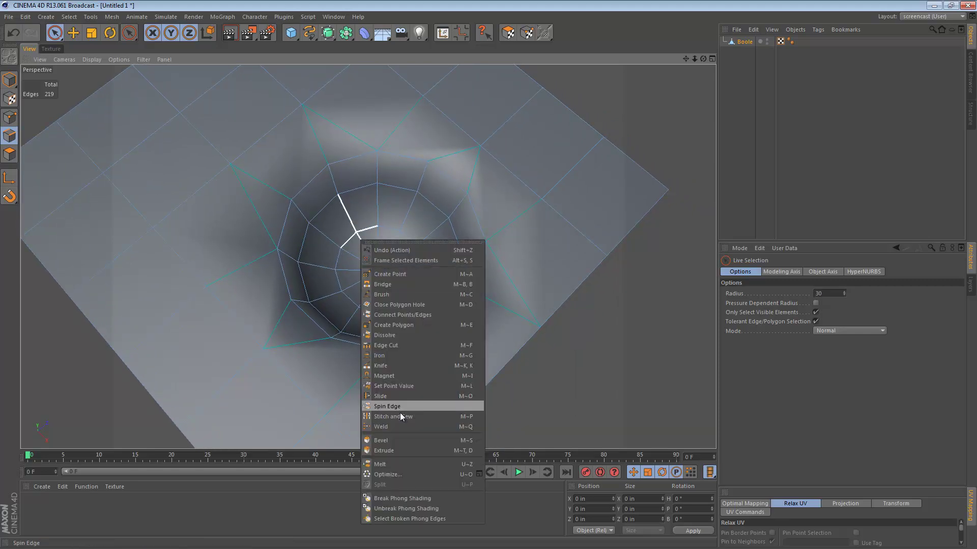
pyautogui.click(396, 366)
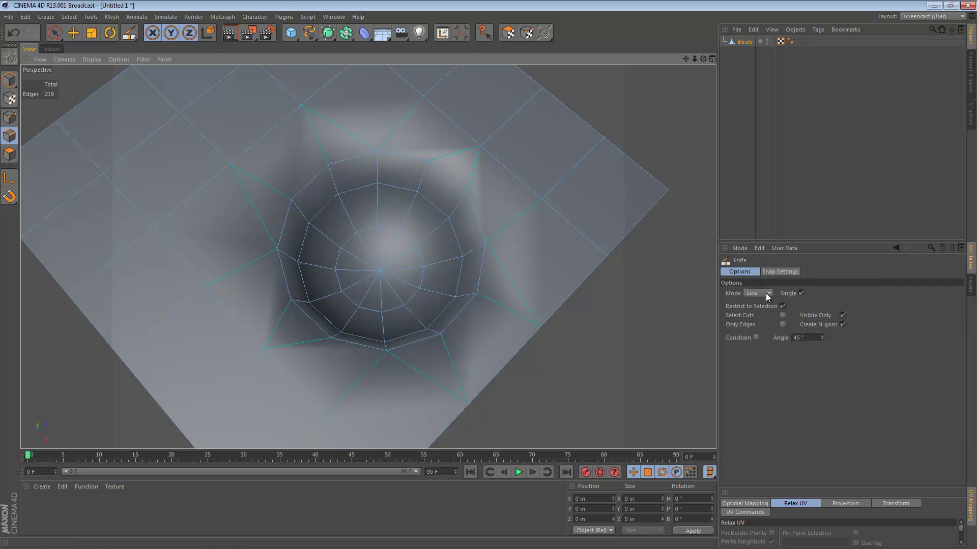
pyautogui.click(782, 306)
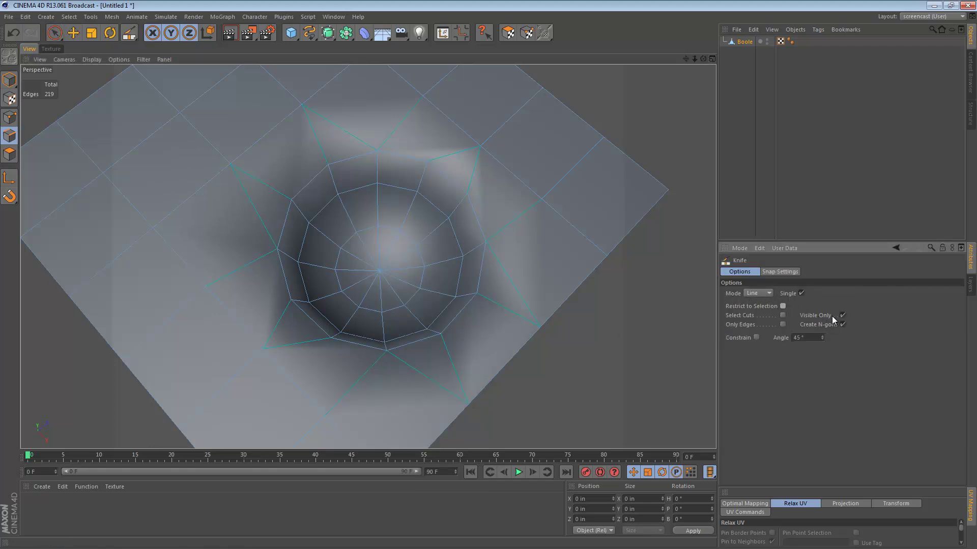
pyautogui.moveTo(373, 268)
pyautogui.keyDown('alt'); pyautogui.mouseDown()
pyautogui.moveTo(429, 274)
pyautogui.moveTo(401, 212)
pyautogui.moveTo(368, 257)
pyautogui.moveTo(396, 192)
pyautogui.moveTo(412, 83)
pyautogui.mouseUp(); pyautogui.keyUp('alt')
pyautogui.moveTo(456, 284)
pyautogui.keyDown('alt'); pyautogui.mouseDown()
pyautogui.moveTo(412, 270)
pyautogui.moveTo(406, 189)
pyautogui.moveTo(417, 120)
pyautogui.mouseUp(); pyautogui.keyUp('alt')
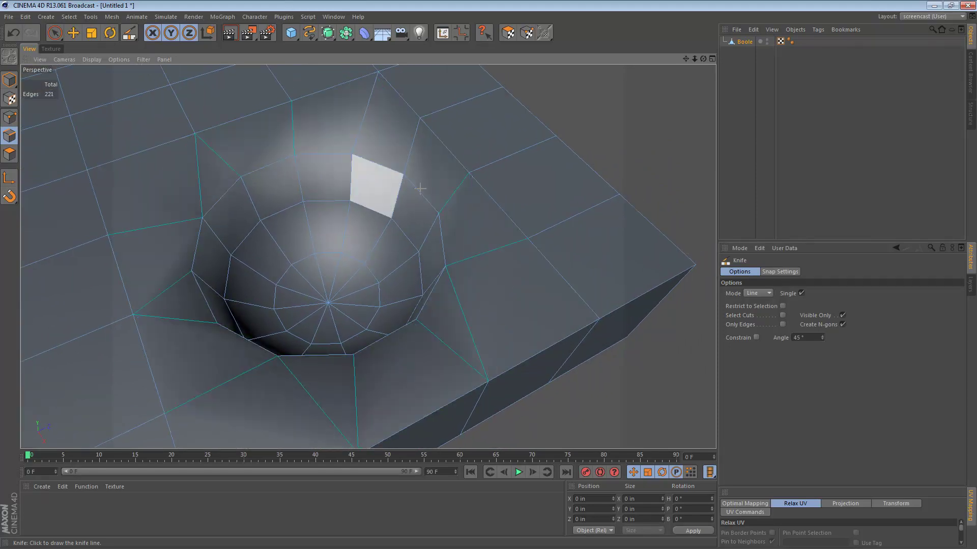
# Cut new edges from the bowl's rim vertices out to the block's border, reaching 233 edges
pyautogui.moveTo(439, 211); pyautogui.dragTo(469, 175)
pyautogui.moveTo(445, 268); pyautogui.dragTo(530, 236)
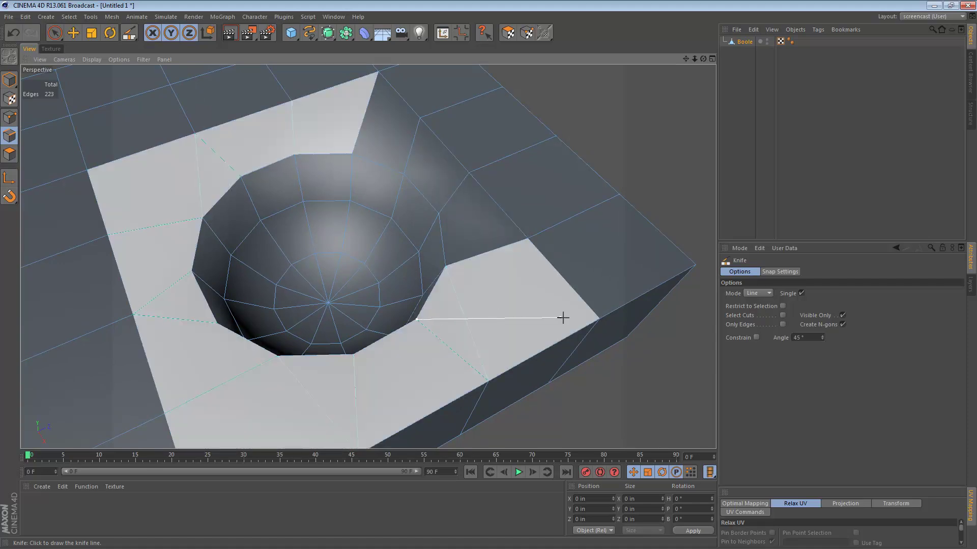
pyautogui.moveTo(417, 319)
pyautogui.mouseDown()
pyautogui.moveTo(603, 321)
pyautogui.moveTo(572, 300)
pyautogui.moveTo(577, 277)
pyautogui.mouseUp()
pyautogui.moveTo(479, 245); pyautogui.dragTo(558, 299)
pyautogui.moveTo(418, 275)
pyautogui.mouseDown()
pyautogui.moveTo(430, 362)
pyautogui.moveTo(499, 288)
pyautogui.mouseUp()
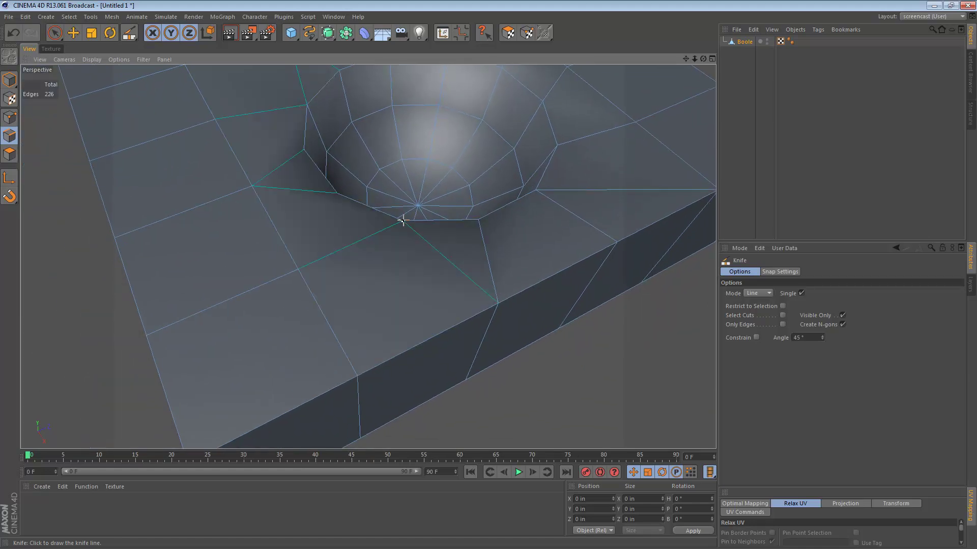
pyautogui.moveTo(401, 221)
pyautogui.mouseDown()
pyautogui.moveTo(355, 375)
pyautogui.moveTo(361, 263)
pyautogui.mouseUp()
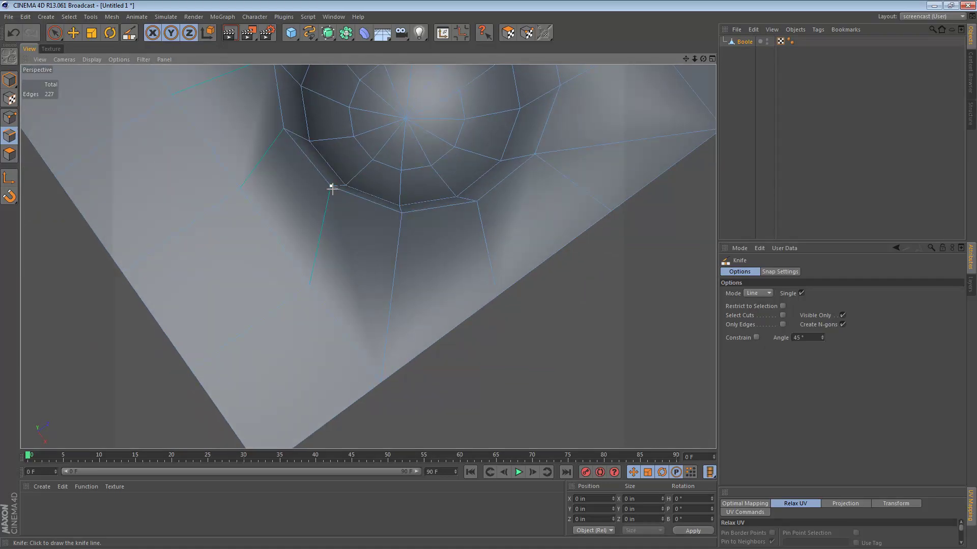
pyautogui.moveTo(240, 191)
pyautogui.mouseDown()
pyautogui.moveTo(305, 279)
pyautogui.moveTo(366, 257)
pyautogui.moveTo(425, 271)
pyautogui.mouseUp()
pyautogui.moveTo(406, 235)
pyautogui.mouseDown()
pyautogui.moveTo(368, 292)
pyautogui.moveTo(367, 254)
pyautogui.moveTo(462, 237)
pyautogui.moveTo(364, 280)
pyautogui.mouseUp()
pyautogui.moveTo(489, 171)
pyautogui.mouseDown()
pyautogui.moveTo(296, 186)
pyautogui.moveTo(405, 291)
pyautogui.moveTo(322, 224)
pyautogui.mouseUp()
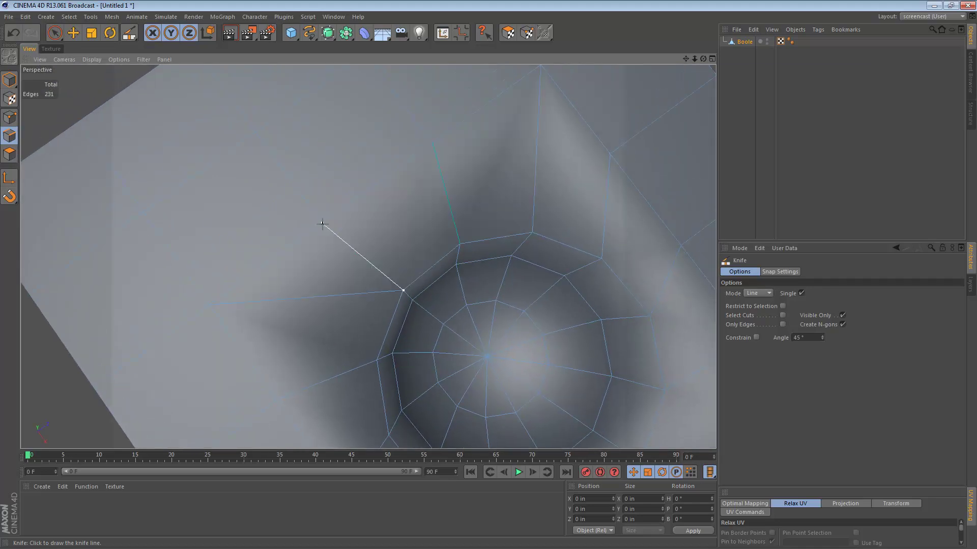
pyautogui.moveTo(459, 243); pyautogui.dragTo(432, 143)
pyautogui.scroll(-5, 487, 357)
pyautogui.moveTo(639, 252)
pyautogui.keyDown('alt'); pyautogui.mouseDown()
pyautogui.moveTo(372, 255)
pyautogui.moveTo(494, 262)
pyautogui.moveTo(485, 157)
pyautogui.mouseUp(); pyautogui.keyUp('alt')
pyautogui.scroll(1, 465, 183)
pyautogui.scroll(4, 464, 184)
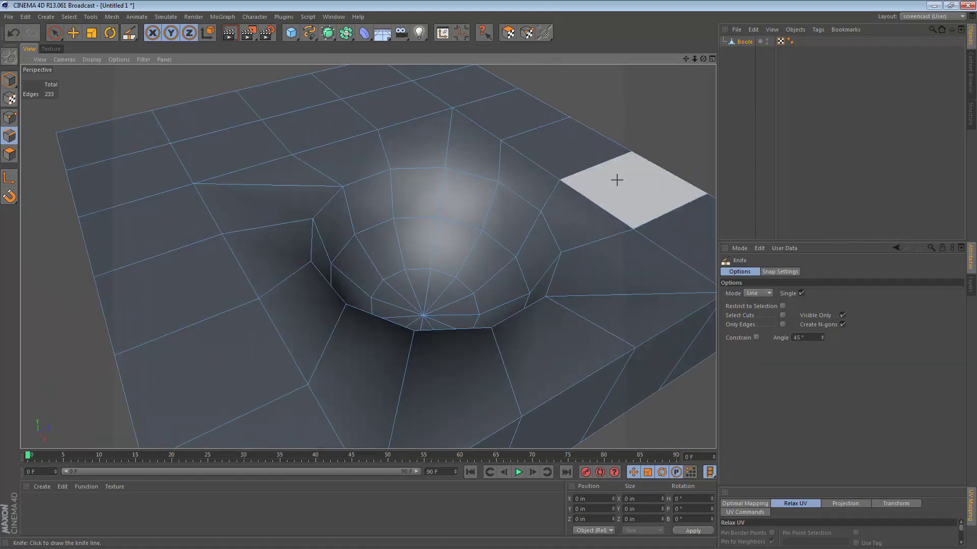
# Set the Phong tag's smoothing angle to 40° and check the rim's hard shading in Model mode
pyautogui.click(790, 41)
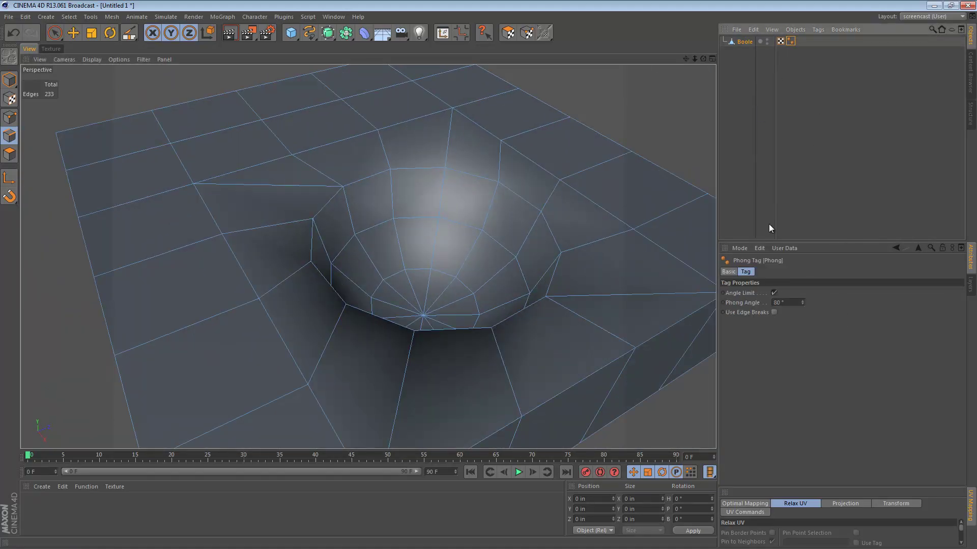
pyautogui.doubleClick(782, 301)
pyautogui.write('40')
pyautogui.press('Return')
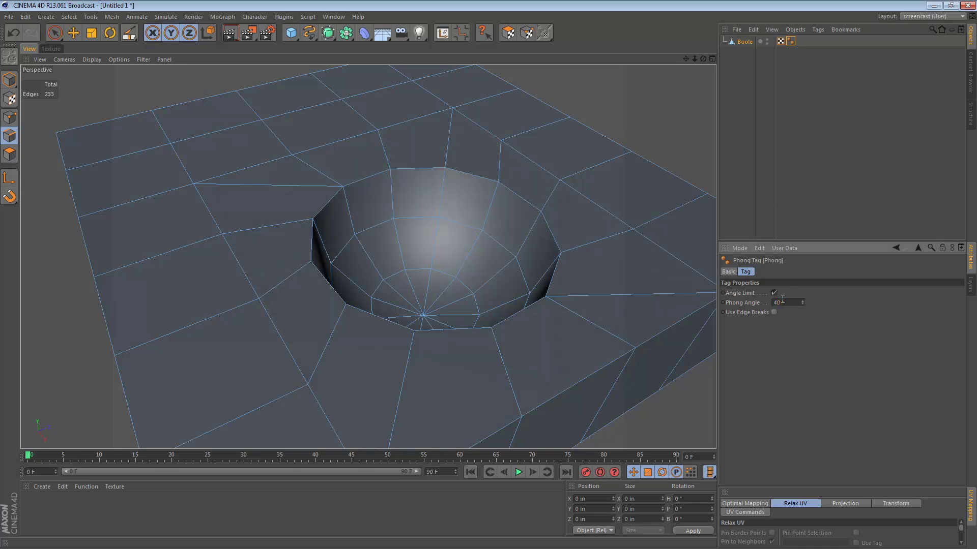
pyautogui.click(10, 79)
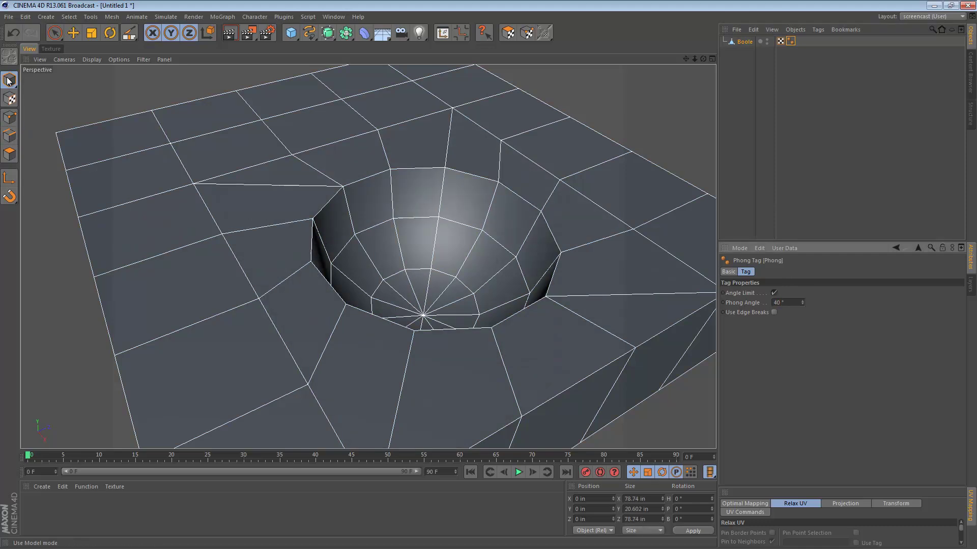
pyautogui.scroll(-5, 435, 272)
pyautogui.keyDown('alt'); pyautogui.moveTo(374, 280); pyautogui.dragTo(369, 258); pyautogui.keyUp('alt')
pyautogui.keyDown('alt'); pyautogui.moveTo(370, 258); pyautogui.dragTo(406, 256, button='right'); pyautogui.keyUp('alt')
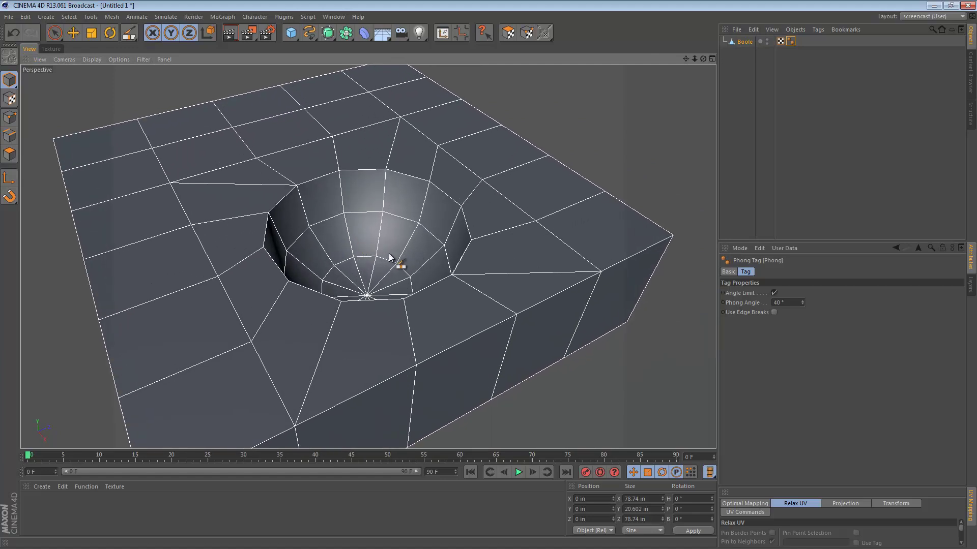
pyautogui.keyDown('alt'); pyautogui.moveTo(385, 254); pyautogui.dragTo(236, 199); pyautogui.keyUp('alt')
pyautogui.click(738, 43)
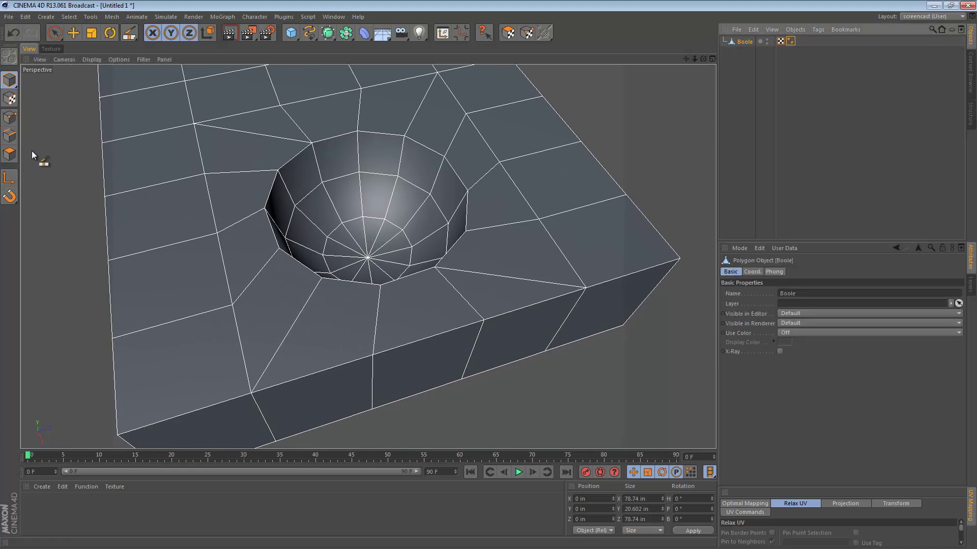
# Select the six polygons bordering the crater's left and lower sides
pyautogui.click(9, 153)
pyautogui.press('e')
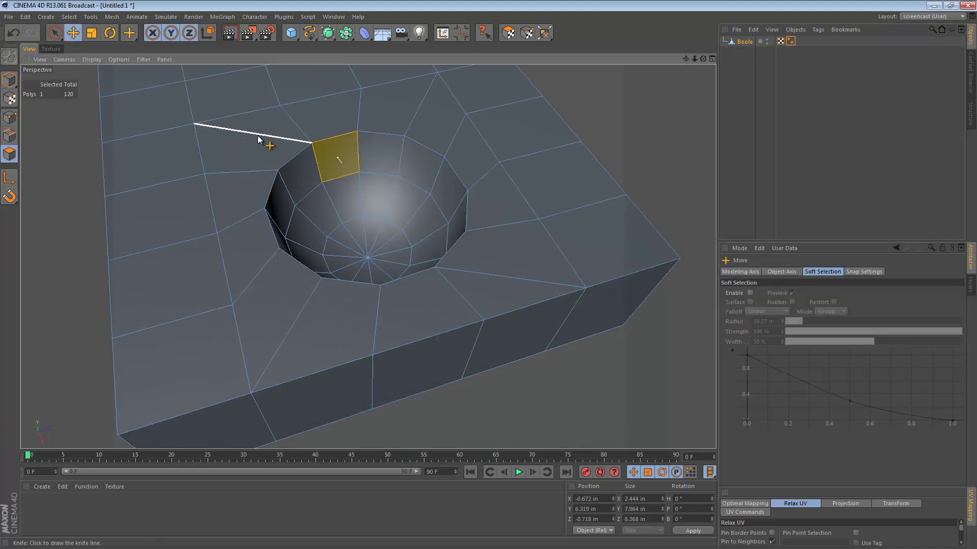
pyautogui.click(269, 130)
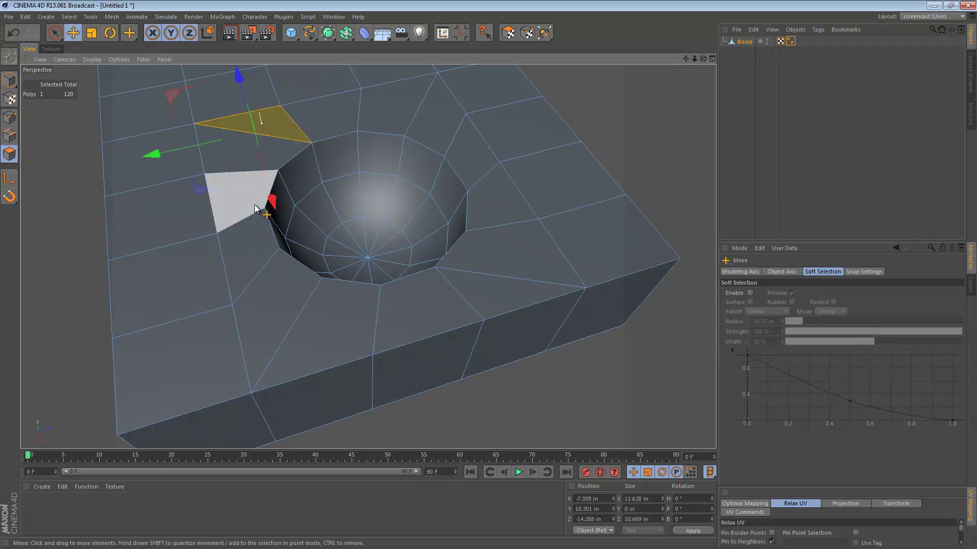
pyautogui.keyDown('shift'); pyautogui.click(536, 287); pyautogui.keyUp('shift')
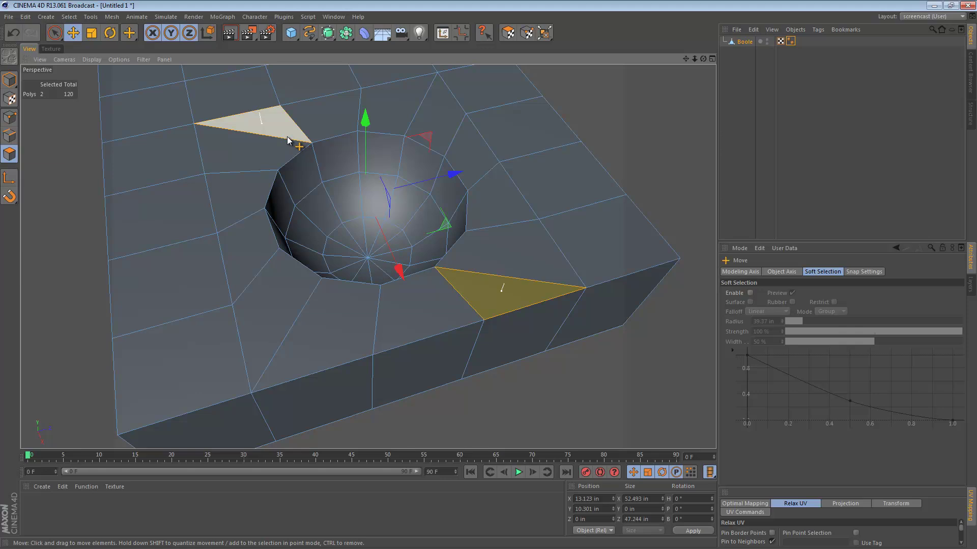
pyautogui.press('space')
pyautogui.moveTo(243, 157)
pyautogui.mouseDown()
pyautogui.moveTo(362, 317)
pyautogui.moveTo(404, 313)
pyautogui.mouseUp()
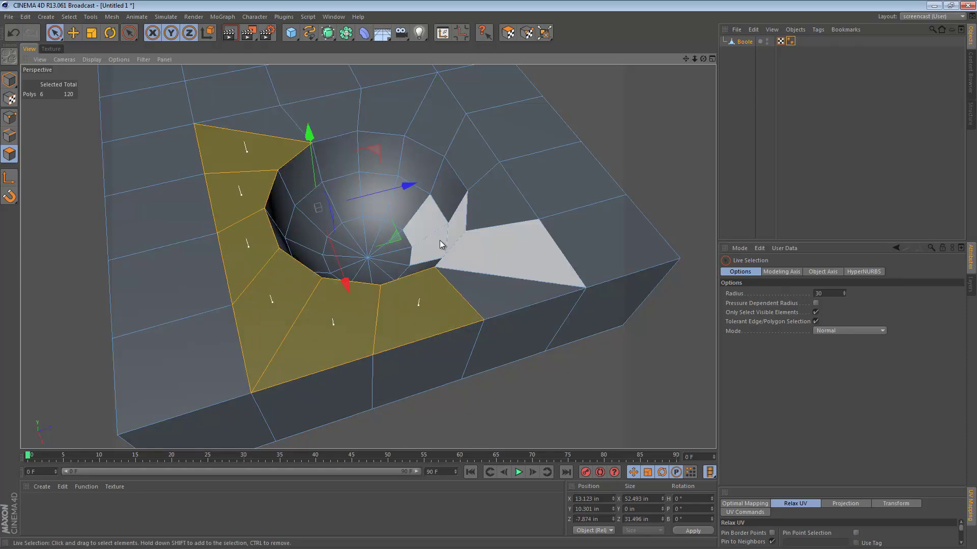
# Cut an edge loop through the selected polygon strip with the Knife in Path mode
pyautogui.rightClick(426, 162)
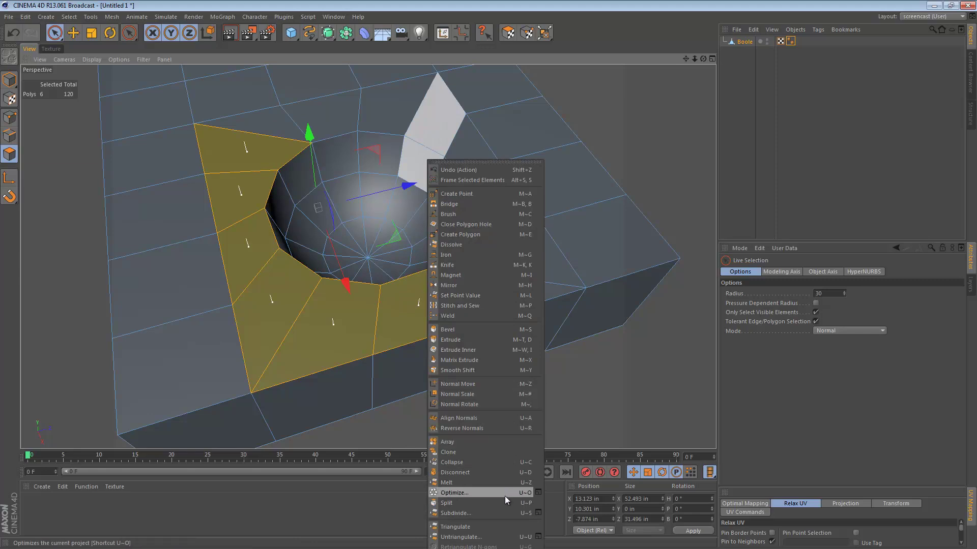
pyautogui.click(483, 267)
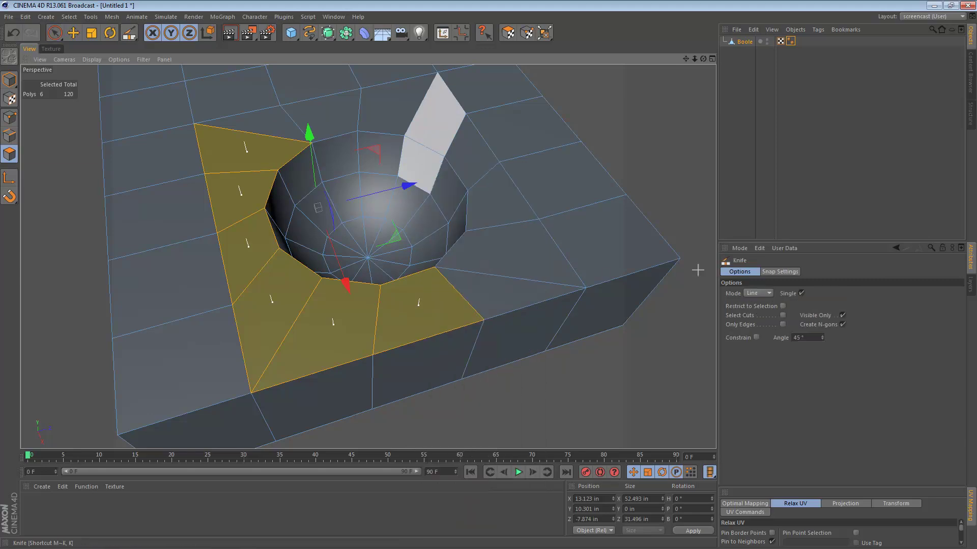
pyautogui.click(765, 294)
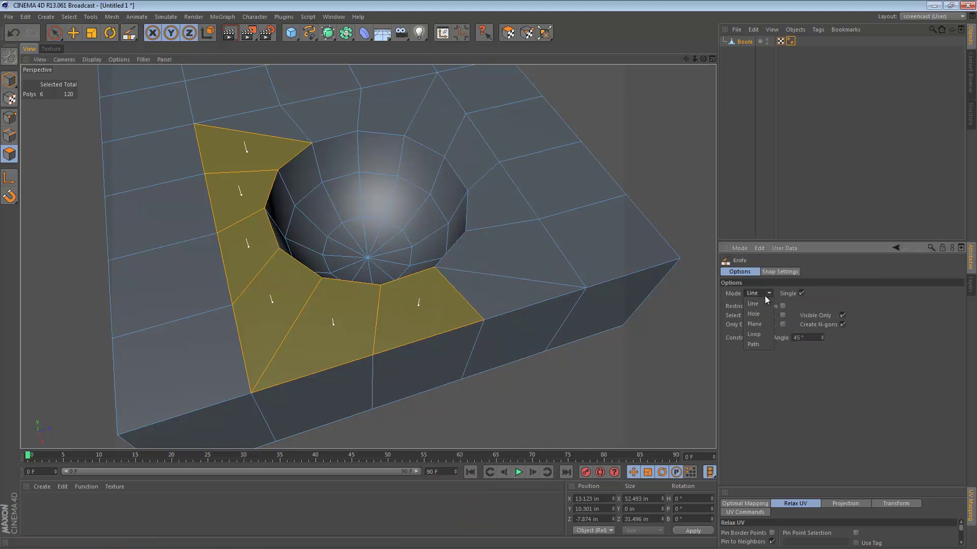
pyautogui.click(755, 343)
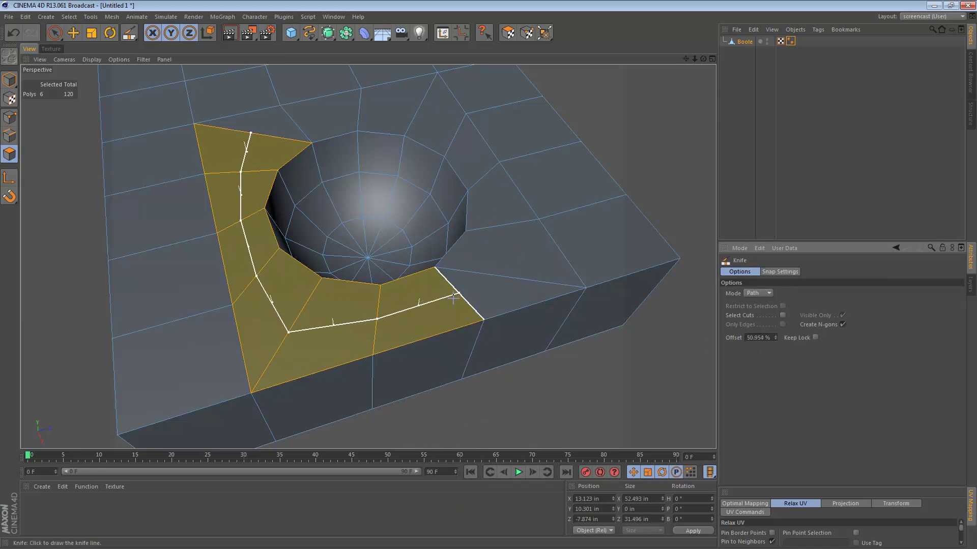
pyautogui.click(454, 298)
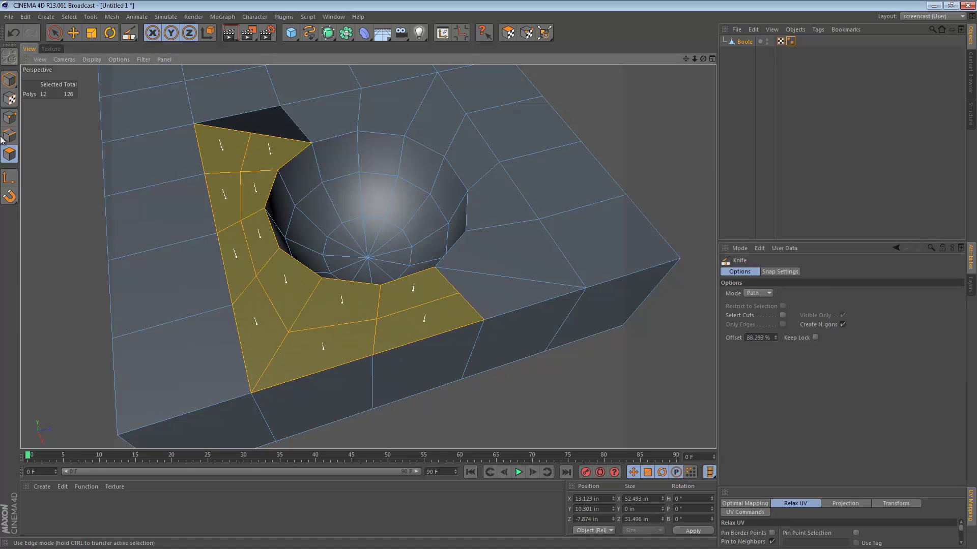
pyautogui.click(10, 117)
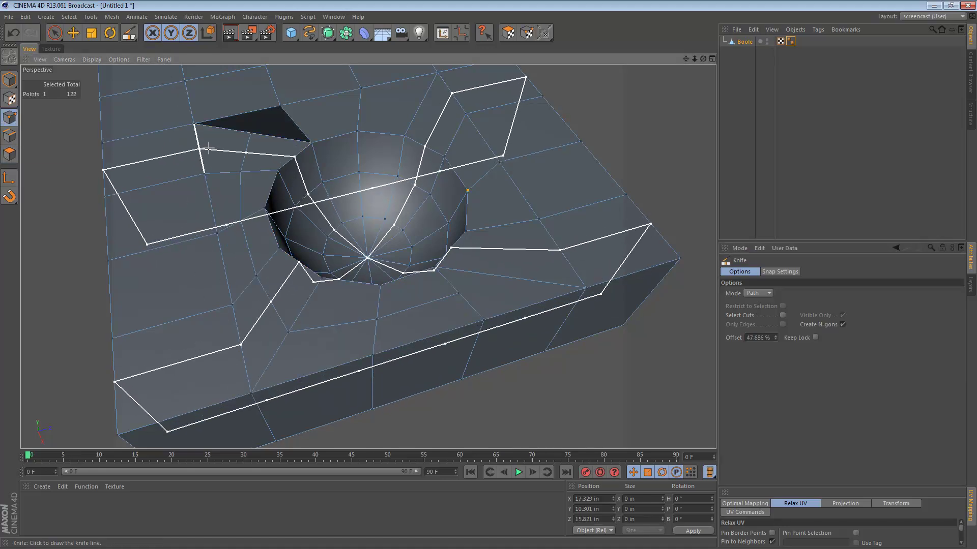
pyautogui.click(73, 32)
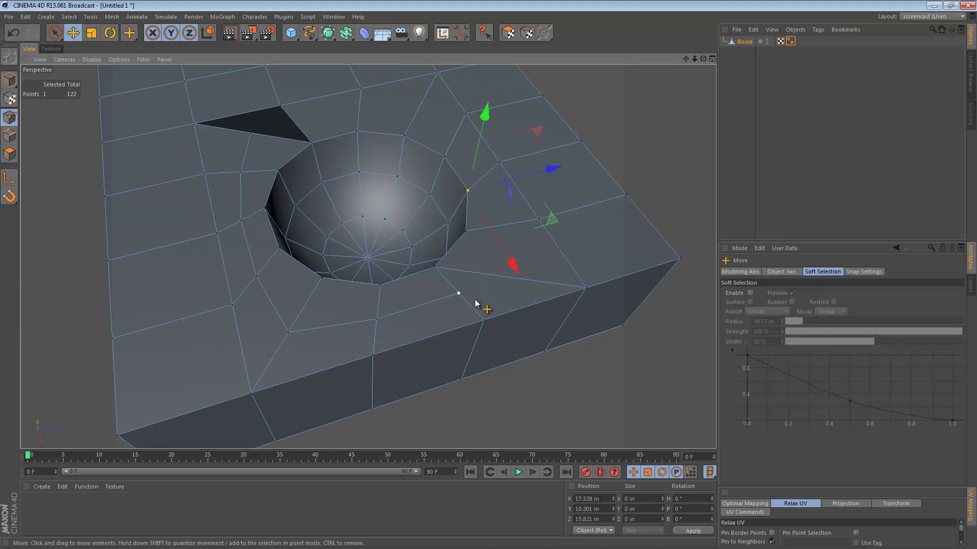
# Slide the stray point along its edge (about 42%) until the triangular hole closes
pyautogui.moveTo(476, 300)
pyautogui.keyDown('alt'); pyautogui.mouseDown()
pyautogui.moveTo(364, 245)
pyautogui.moveTo(363, 232)
pyautogui.mouseUp(); pyautogui.keyUp('alt')
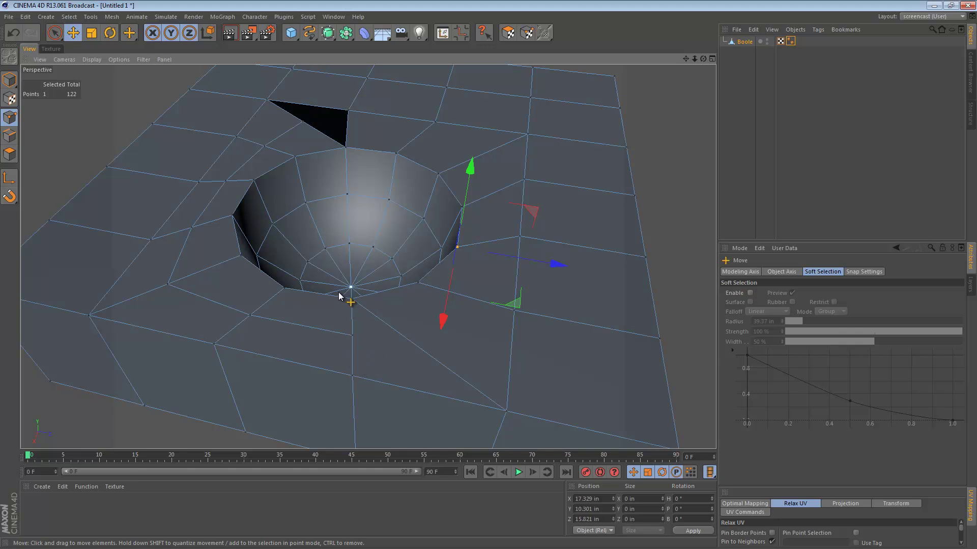
pyautogui.rightClick(310, 103)
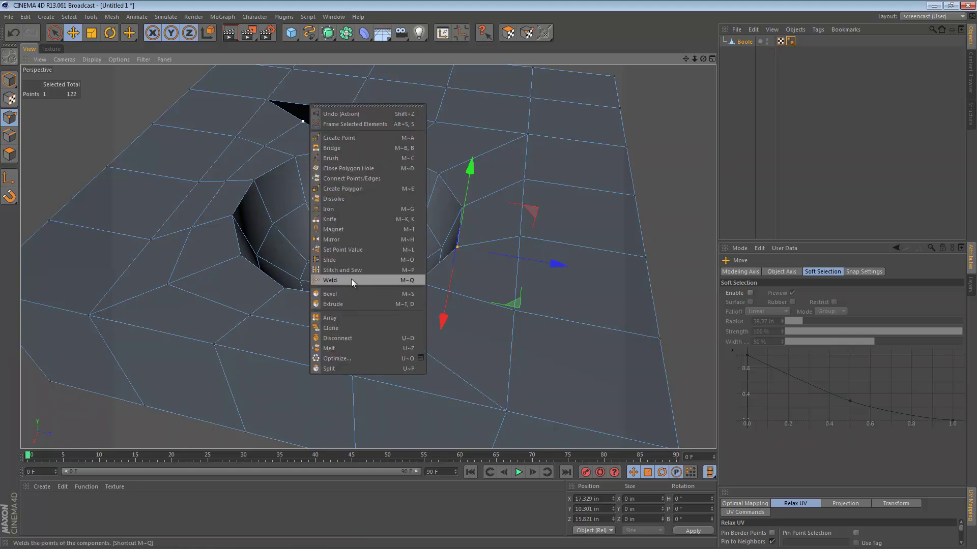
pyautogui.click(351, 263)
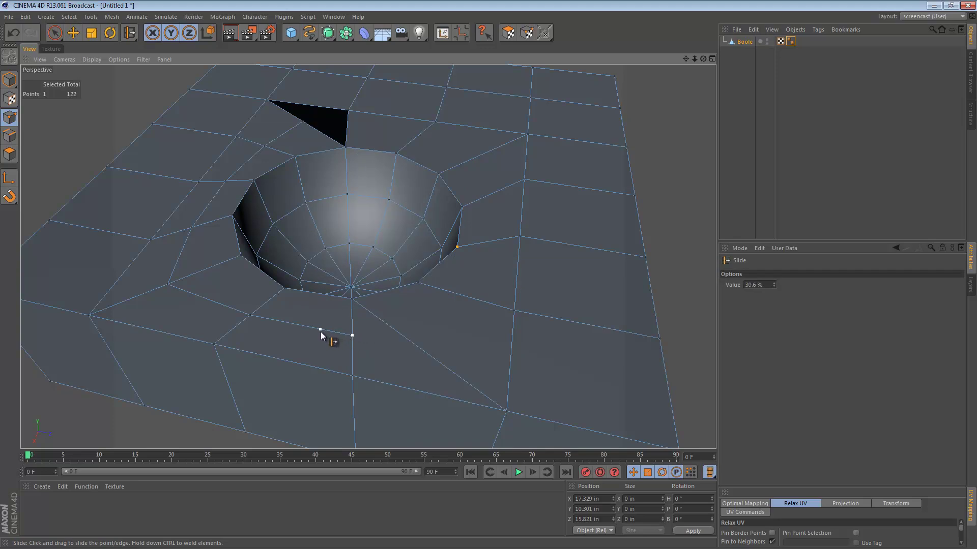
pyautogui.moveTo(321, 332); pyautogui.dragTo(324, 312)
pyautogui.moveTo(287, 133); pyautogui.dragTo(279, 138)
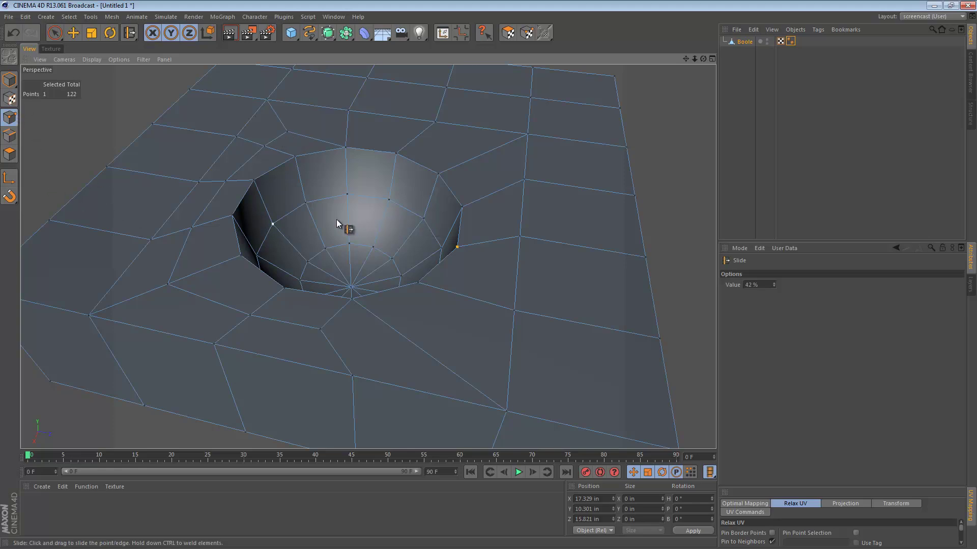
pyautogui.scroll(-5, 337, 219)
pyautogui.keyDown('alt'); pyautogui.moveTo(336, 219); pyautogui.dragTo(373, 218); pyautogui.keyUp('alt')
pyautogui.scroll(5, 385, 219)
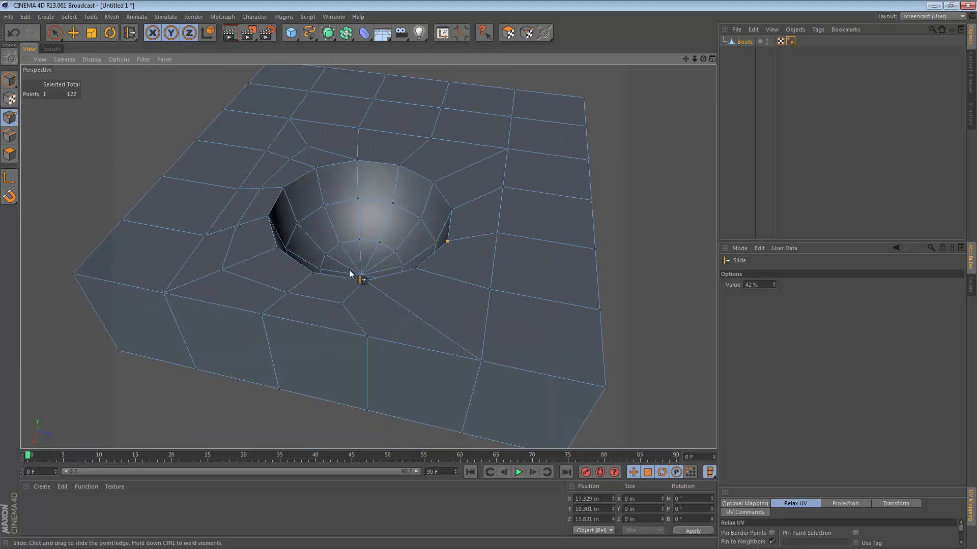
# Enter Edges mode and live-select the radial edges meeting at the dent's centre
pyautogui.click(73, 32)
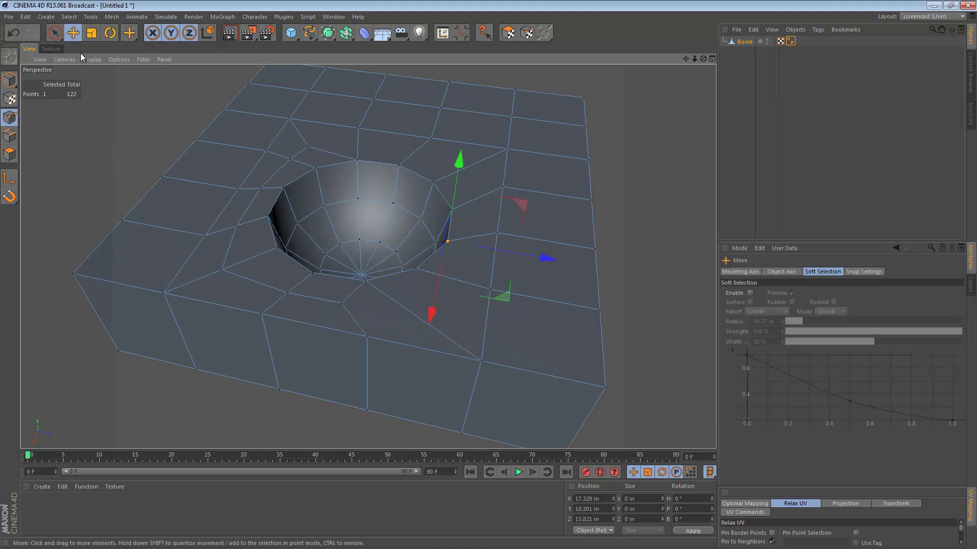
pyautogui.click(10, 136)
pyautogui.keyDown('alt'); pyautogui.moveTo(309, 236); pyautogui.dragTo(331, 315); pyautogui.keyUp('alt')
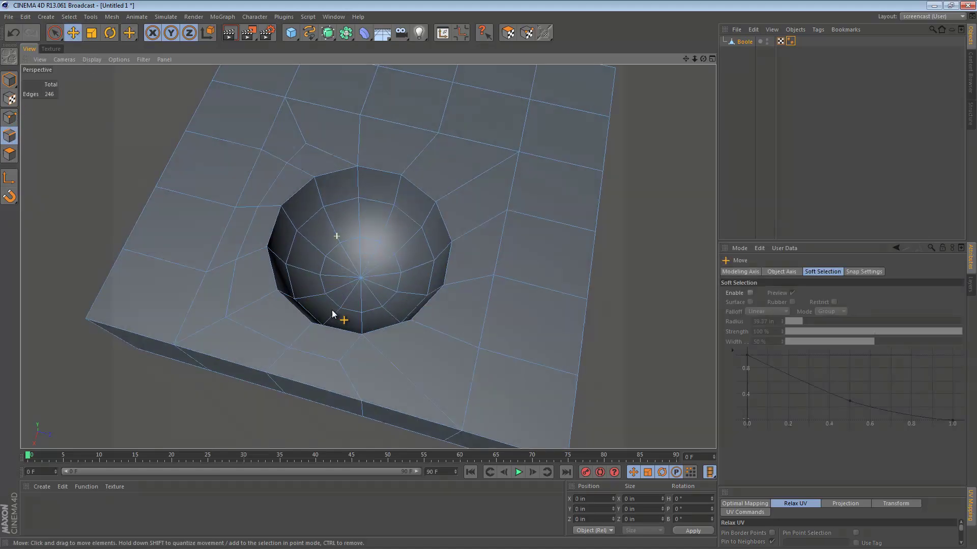
pyautogui.scroll(5, 451, 280)
pyautogui.scroll(-3, 451, 274)
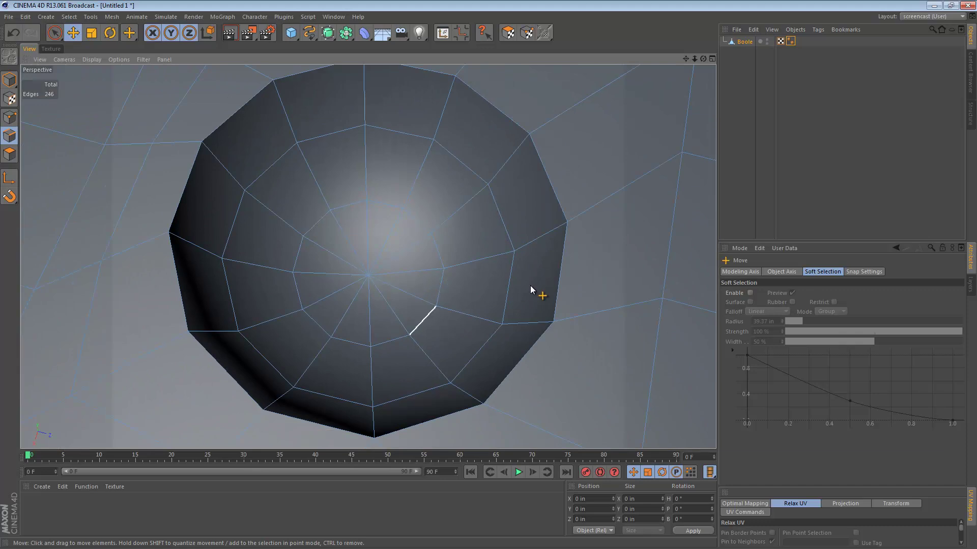
pyautogui.press('9')
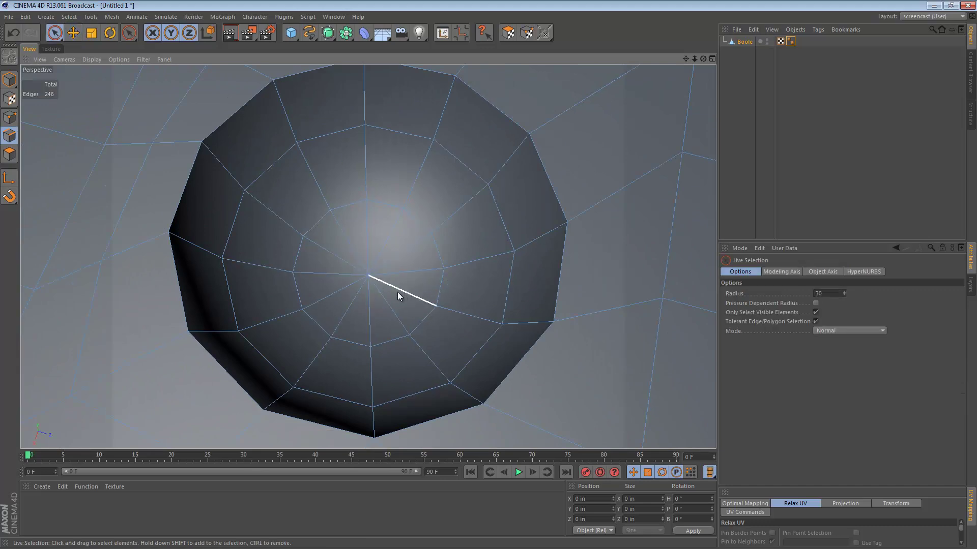
pyautogui.click(371, 280)
pyautogui.press('e')
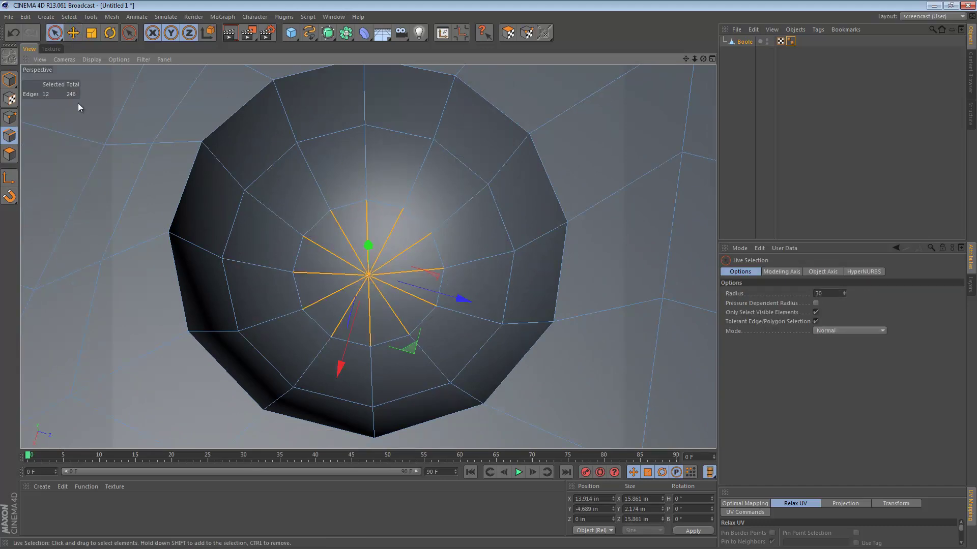
# Select six alternate radial edges at the dome's pole and Optimize them away, leaving 240 edges
pyautogui.click(335, 254)
pyautogui.keyDown('shift'); pyautogui.click(367, 229); pyautogui.keyUp('shift')
pyautogui.keyDown('shift'); pyautogui.click(412, 246); pyautogui.keyUp('shift')
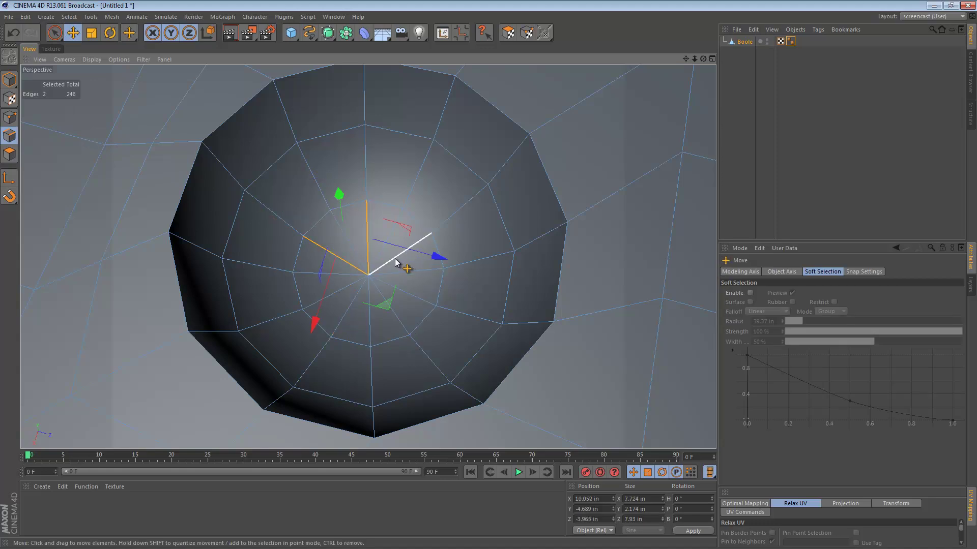
pyautogui.keyDown('shift'); pyautogui.click(394, 302); pyautogui.keyUp('shift')
pyautogui.keyDown('shift'); pyautogui.click(372, 314); pyautogui.keyUp('shift')
pyautogui.keyDown('shift'); pyautogui.click(343, 270); pyautogui.keyUp('shift')
pyautogui.rightClick(318, 201)
pyautogui.click(374, 434)
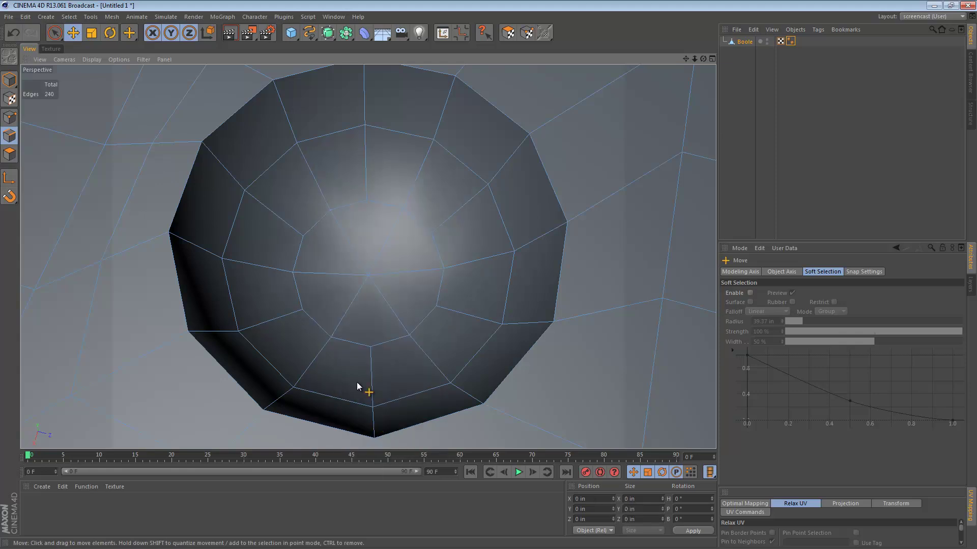
pyautogui.moveTo(353, 358)
pyautogui.keyDown('alt'); pyautogui.mouseDown()
pyautogui.moveTo(409, 247)
pyautogui.moveTo(424, 247)
pyautogui.mouseUp(); pyautogui.keyUp('alt')
# Select the rim points in Points mode and start the Brush tool on them
pyautogui.click(10, 117)
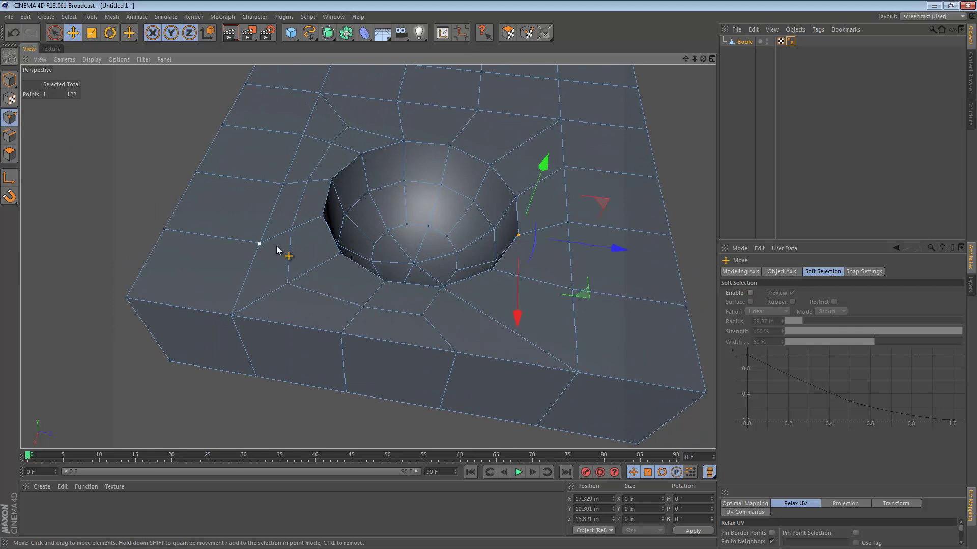
pyautogui.press('9')
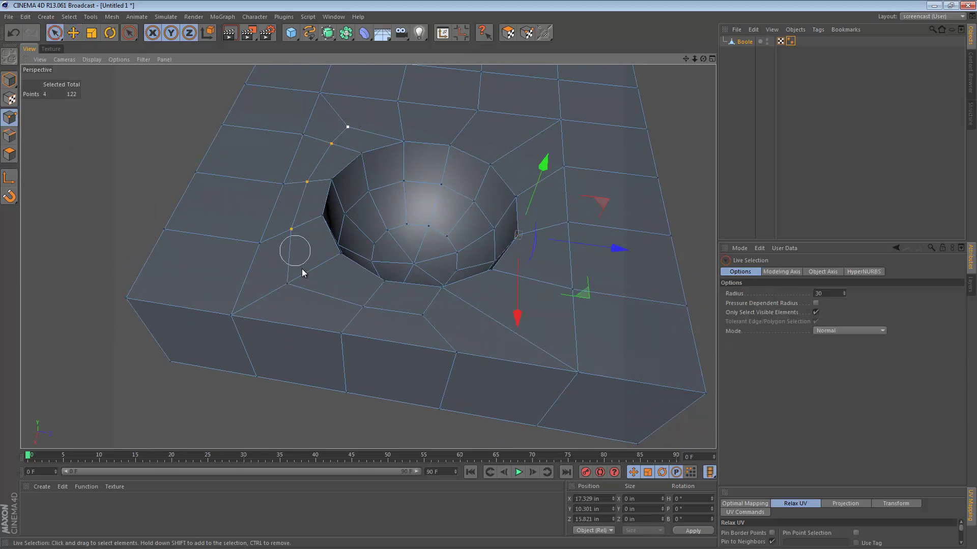
pyautogui.keyDown('shift'); pyautogui.click(427, 311); pyautogui.keyUp('shift')
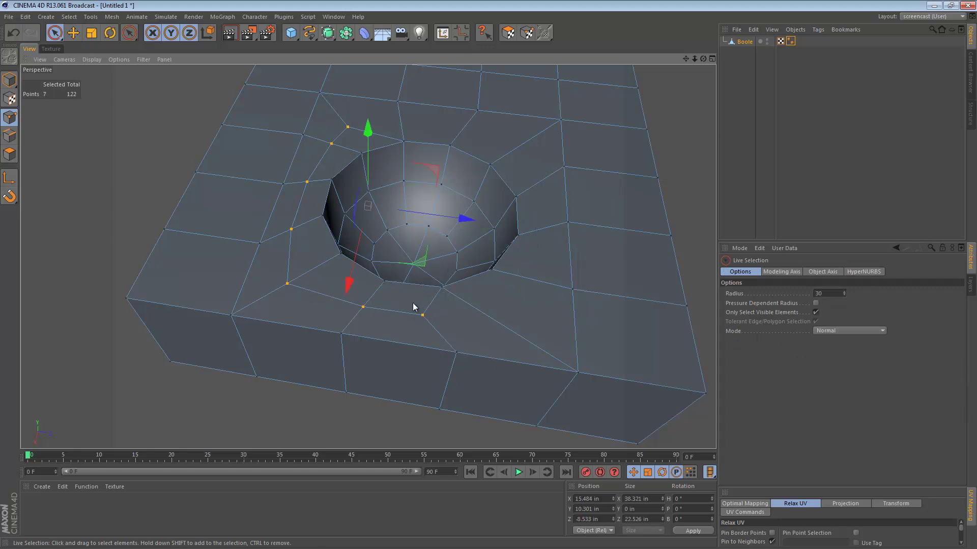
pyautogui.rightClick(443, 300)
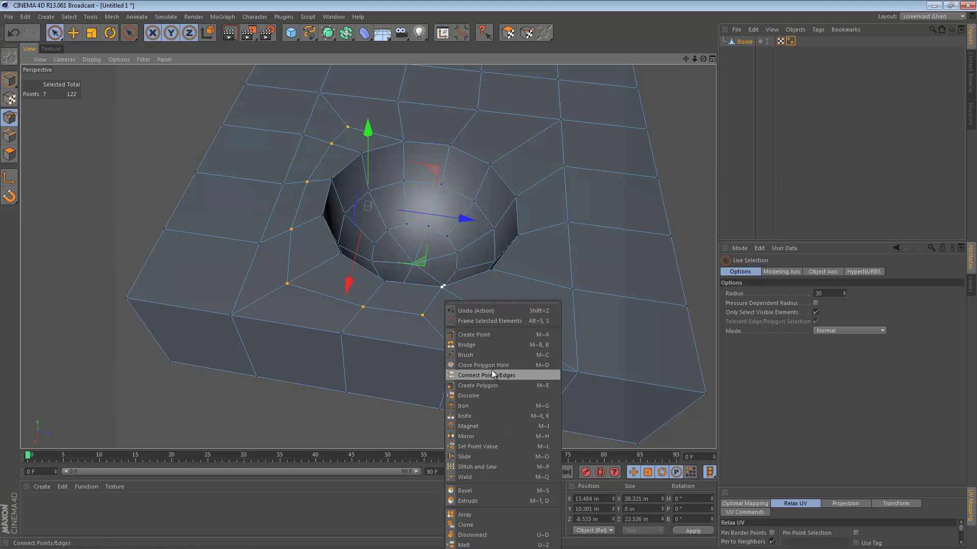
pyautogui.click(491, 356)
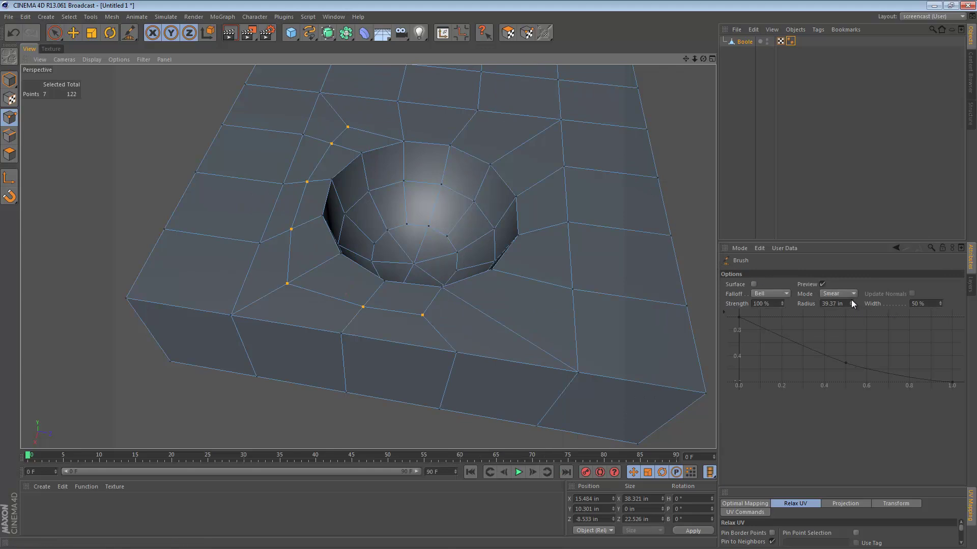
# Set the brush to Smooth at 2% strength and smooth the seven points ringing the dent
pyautogui.click(848, 294)
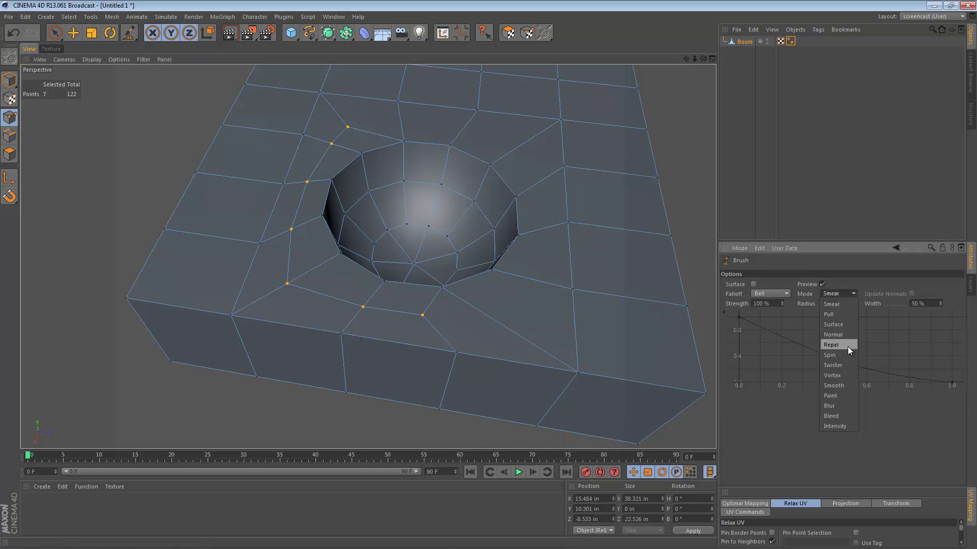
pyautogui.click(845, 386)
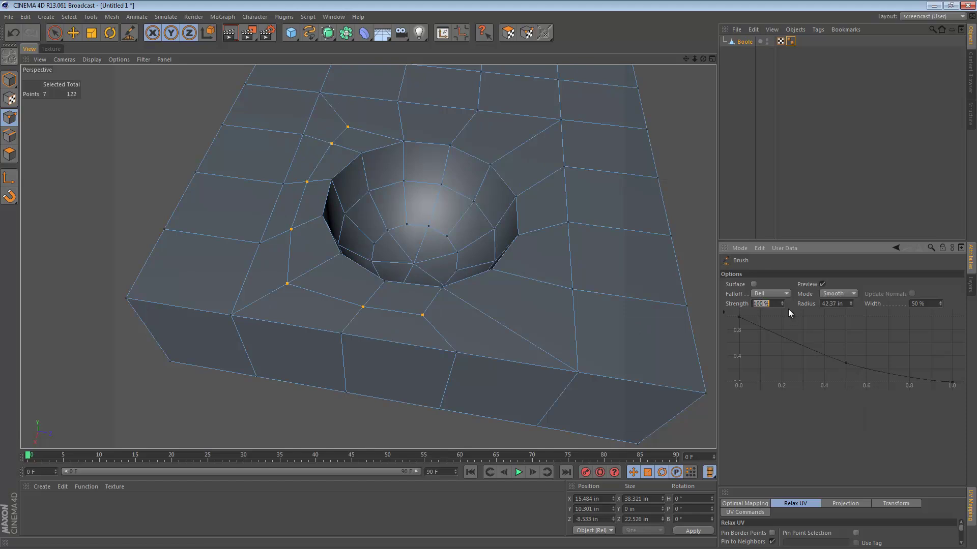
pyautogui.write('2')
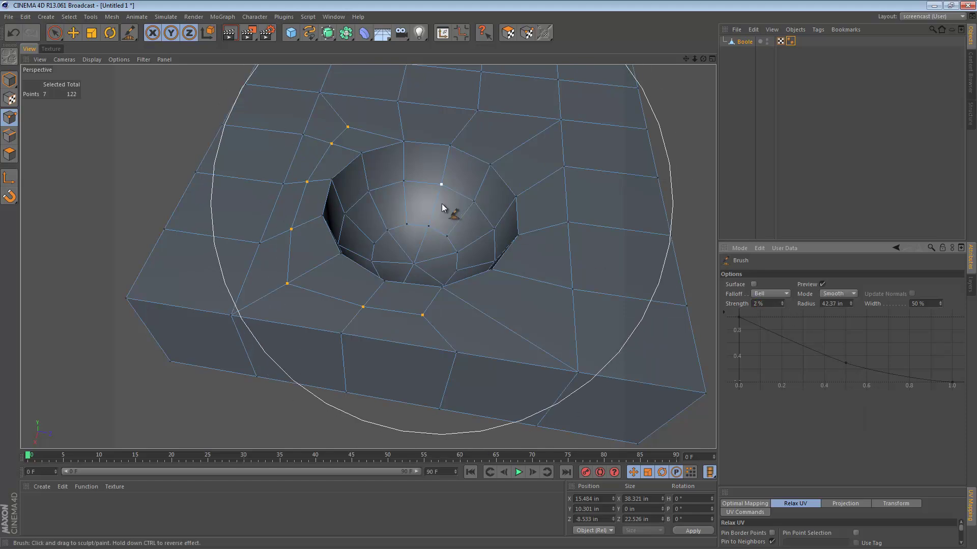
pyautogui.moveTo(386, 204)
pyautogui.mouseDown()
pyautogui.moveTo(372, 172)
pyautogui.moveTo(366, 205)
pyautogui.moveTo(334, 160)
pyautogui.moveTo(400, 156)
pyautogui.moveTo(425, 253)
pyautogui.moveTo(385, 176)
pyautogui.moveTo(422, 141)
pyautogui.moveTo(451, 206)
pyautogui.moveTo(425, 178)
pyautogui.mouseUp()
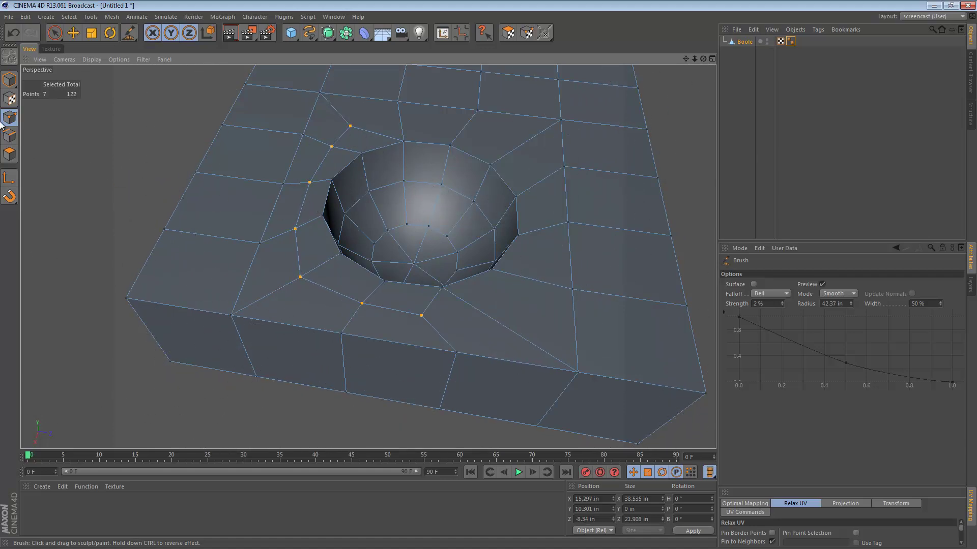
pyautogui.click(10, 80)
pyautogui.moveTo(349, 185)
pyautogui.keyDown('alt'); pyautogui.mouseDown()
pyautogui.moveTo(435, 182)
pyautogui.moveTo(419, 201)
pyautogui.moveTo(438, 118)
pyautogui.moveTo(406, 186)
pyautogui.moveTo(560, 208)
pyautogui.moveTo(564, 197)
pyautogui.moveTo(490, 227)
pyautogui.moveTo(384, 219)
pyautogui.mouseUp(); pyautogui.keyUp('alt')
# Add a HyperNURBS object and make Boole its child so the block subdivides smoothly
pyautogui.click(219, 172)
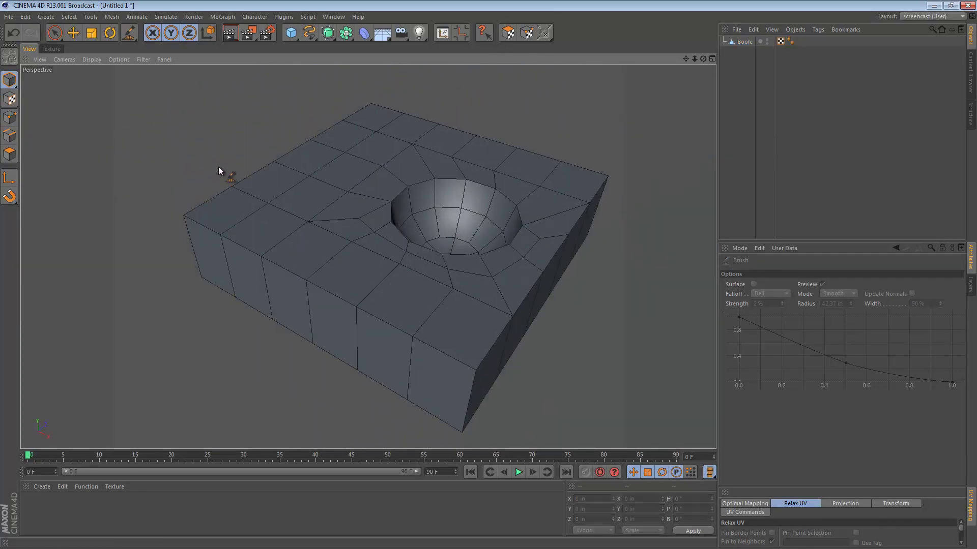
pyautogui.moveTo(328, 35); pyautogui.dragTo(401, 52)
pyautogui.click(739, 52)
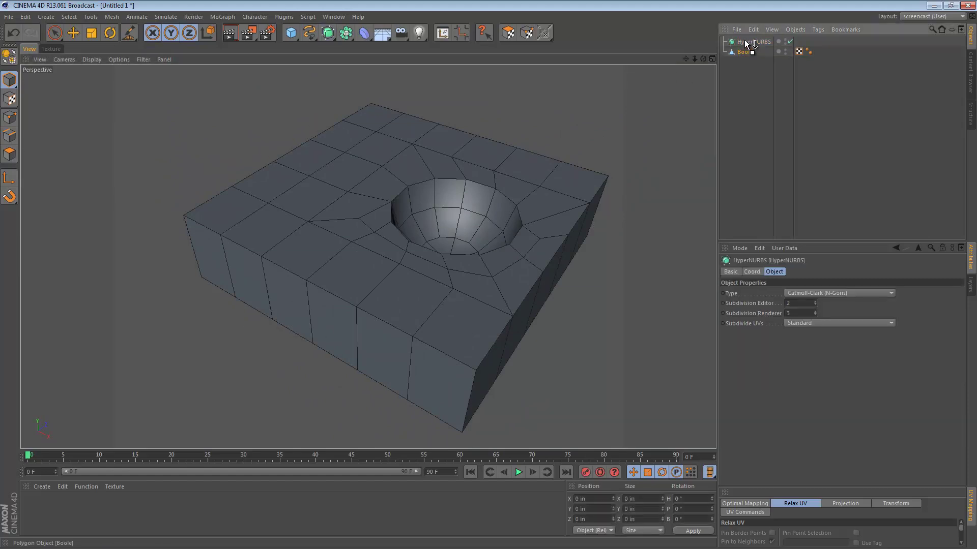
pyautogui.moveTo(745, 39); pyautogui.dragTo(745, 41)
pyautogui.click(747, 111)
pyautogui.moveTo(486, 238)
pyautogui.keyDown('alt'); pyautogui.mouseDown()
pyautogui.moveTo(519, 176)
pyautogui.moveTo(497, 229)
pyautogui.moveTo(491, 214)
pyautogui.mouseUp(); pyautogui.keyUp('alt')
pyautogui.scroll(3, 591, 210)
pyautogui.scroll(2, 594, 212)
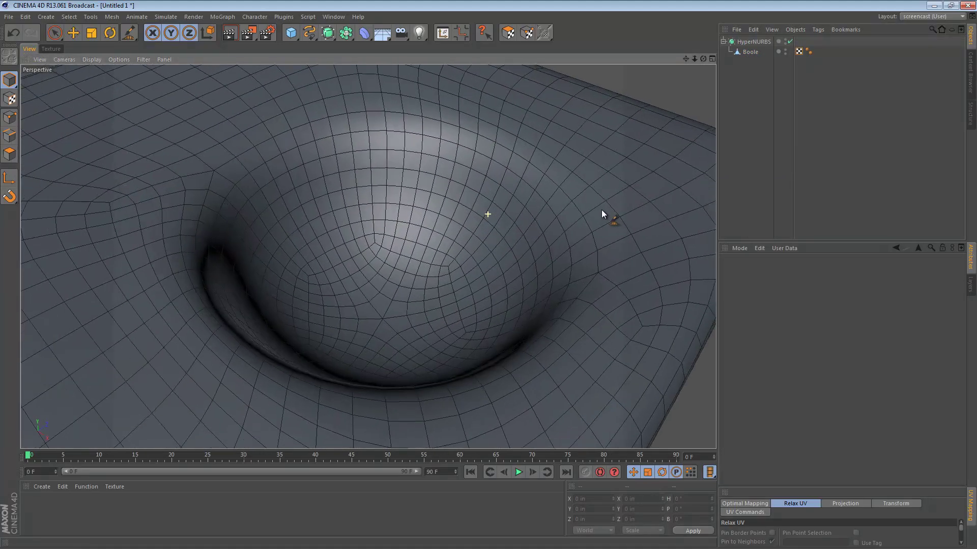
pyautogui.scroll(1, 594, 212)
pyautogui.click(751, 52)
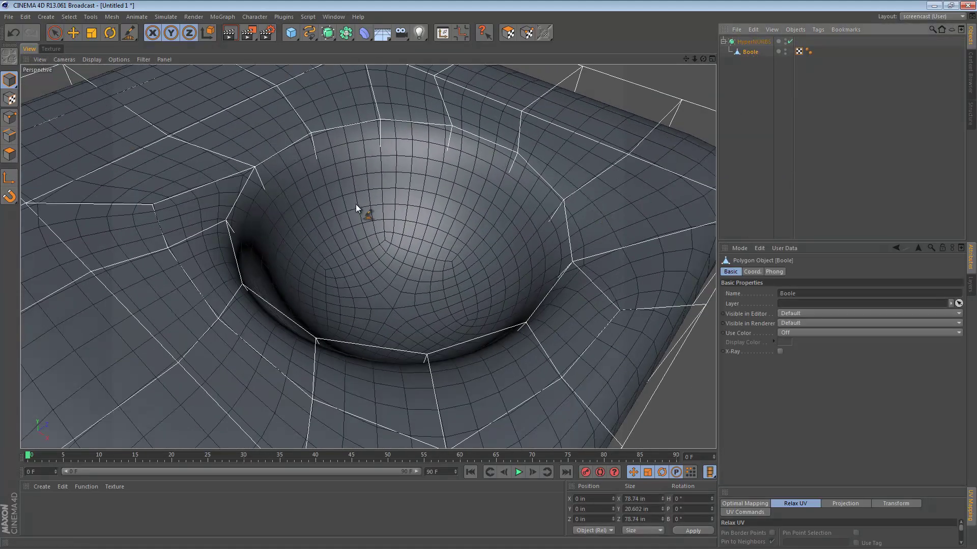
# Knife a Loop-mode edge cut around the dent's rim, raising the mesh to 264 edges
pyautogui.click(9, 135)
pyautogui.press('k')
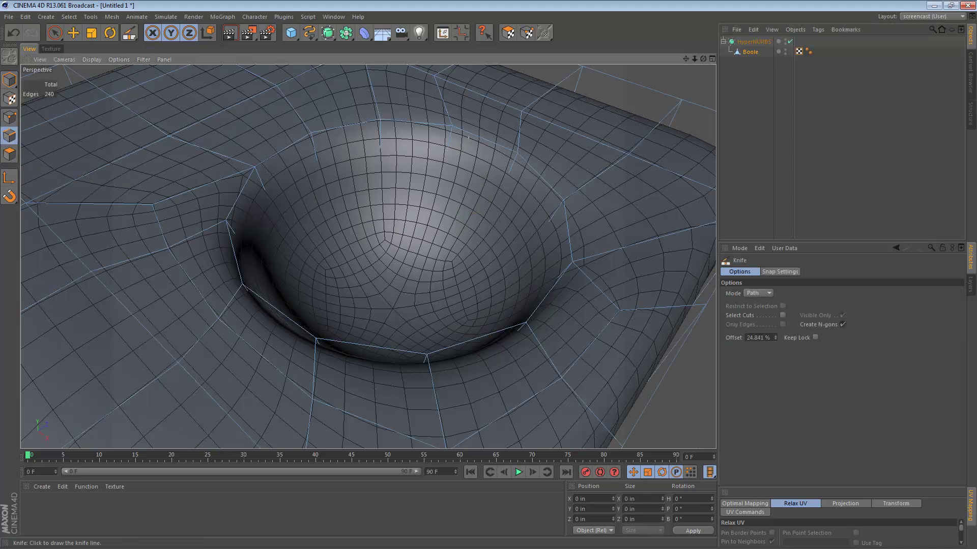
pyautogui.click(770, 294)
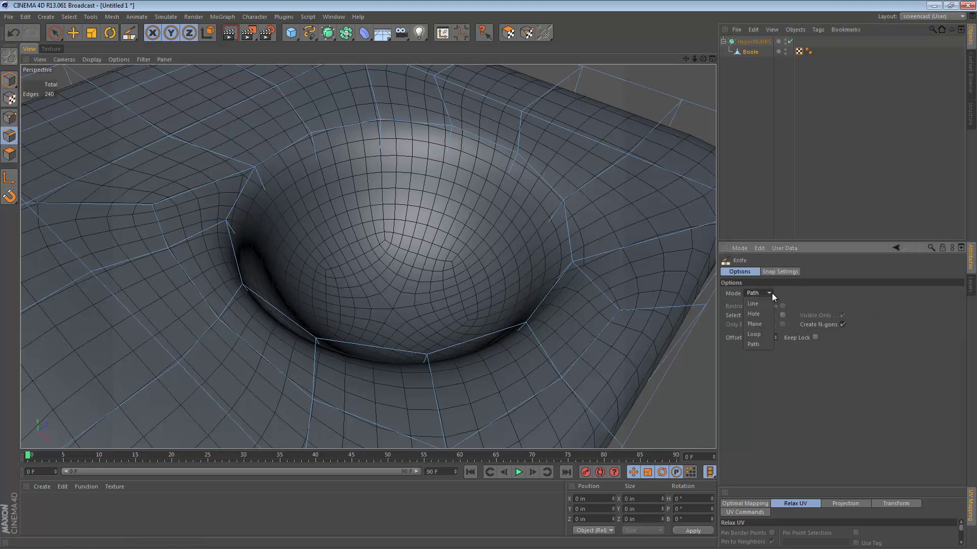
pyautogui.click(769, 336)
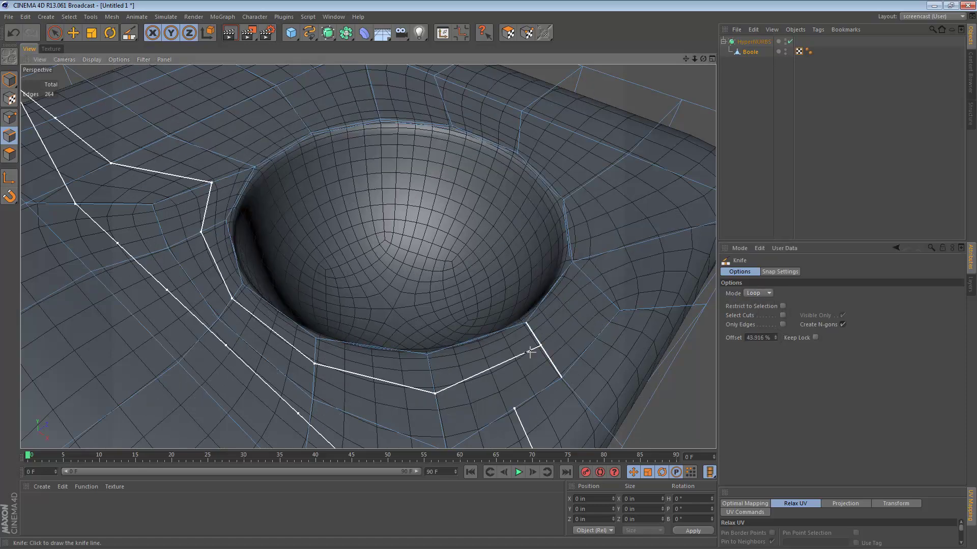
pyautogui.scroll(-5, 500, 309)
pyautogui.click(500, 309)
pyautogui.moveTo(499, 309)
pyautogui.keyDown('alt'); pyautogui.mouseDown()
pyautogui.moveTo(465, 274)
pyautogui.moveTo(480, 253)
pyautogui.moveTo(492, 302)
pyautogui.mouseUp(); pyautogui.keyUp('alt')
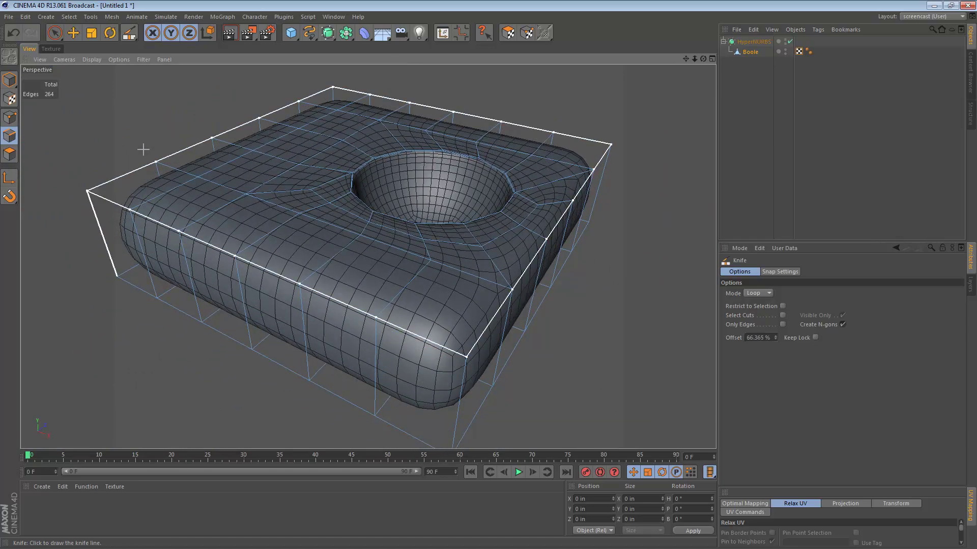
pyautogui.press('v')
pyautogui.moveTo(187, 101)
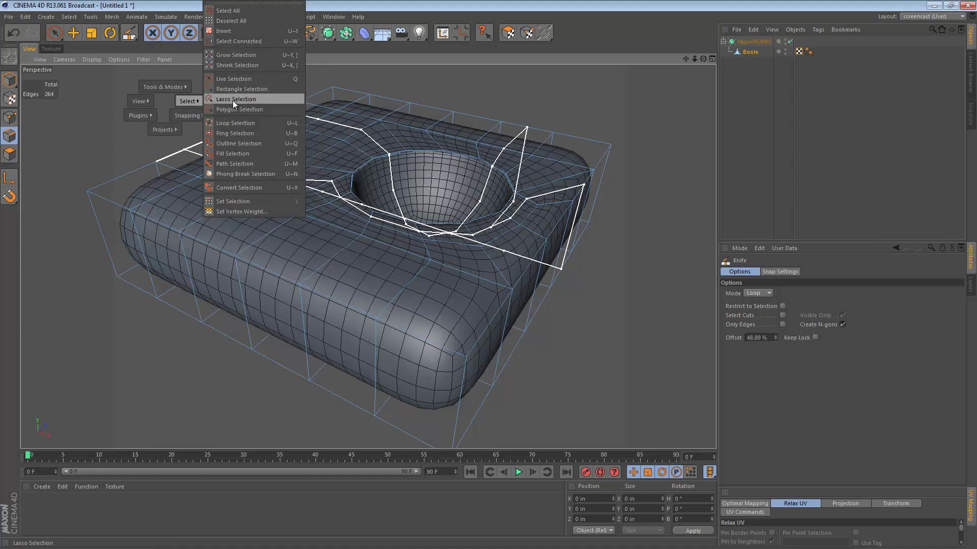
# Bevel the top rim edge loop with an Inner Offset of about 1.97 in
pyautogui.click(233, 123)
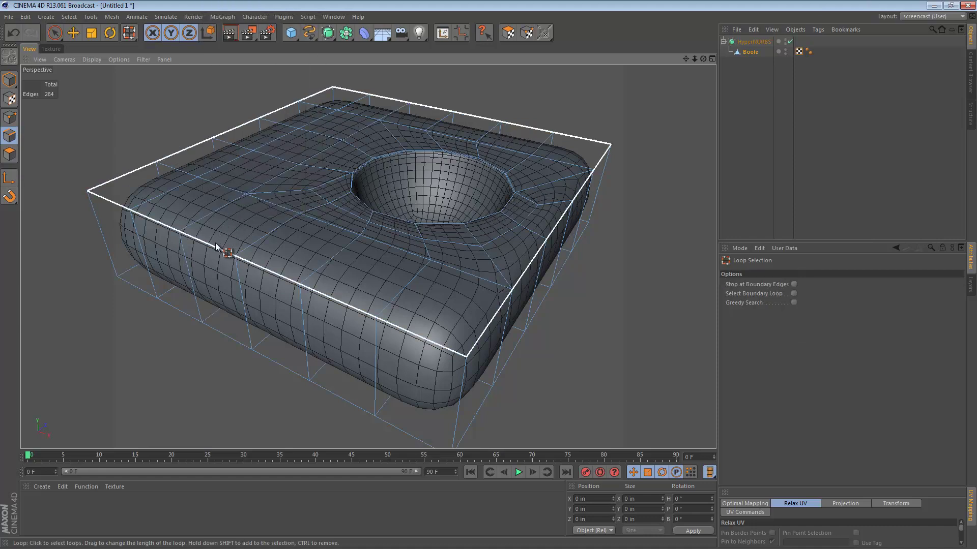
pyautogui.click(225, 253)
pyautogui.rightClick(253, 236)
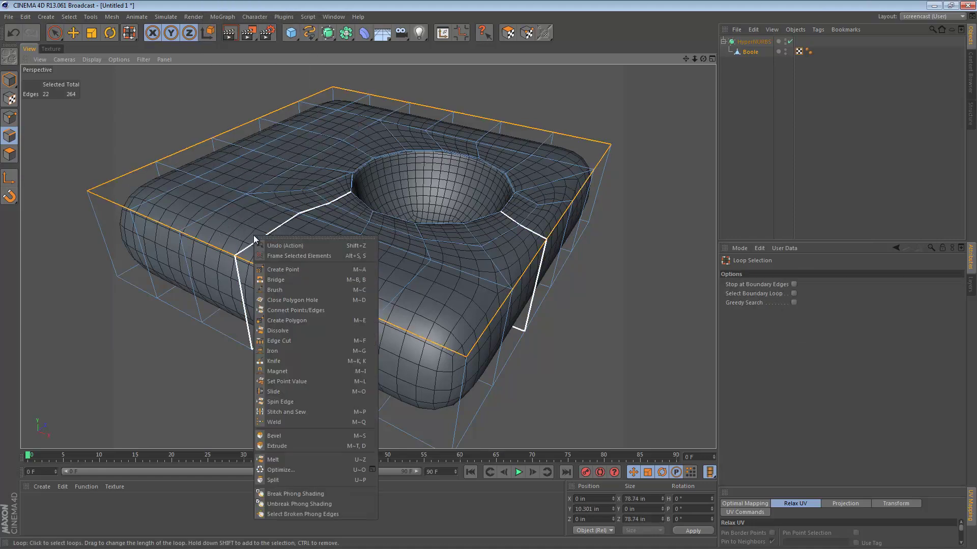
pyautogui.click(304, 436)
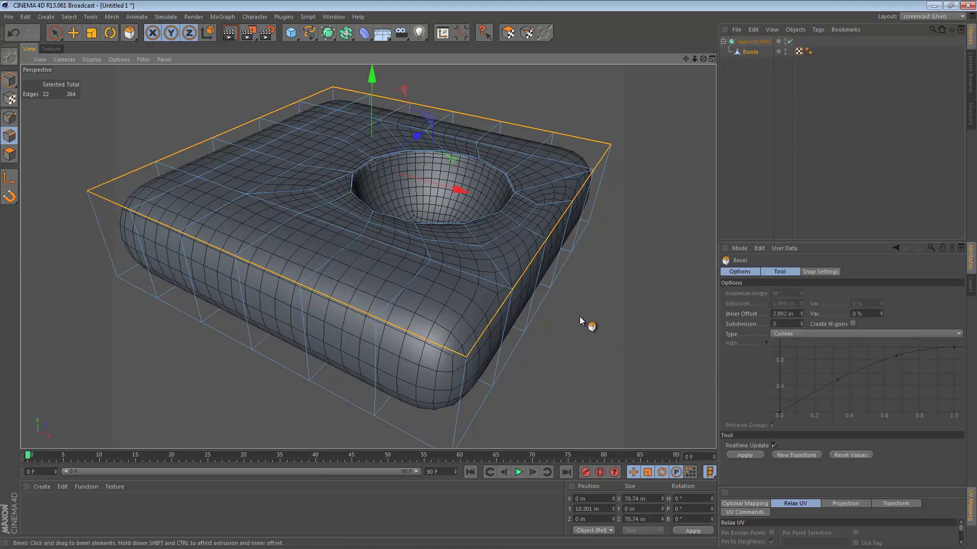
pyautogui.moveTo(561, 309); pyautogui.dragTo(489, 295)
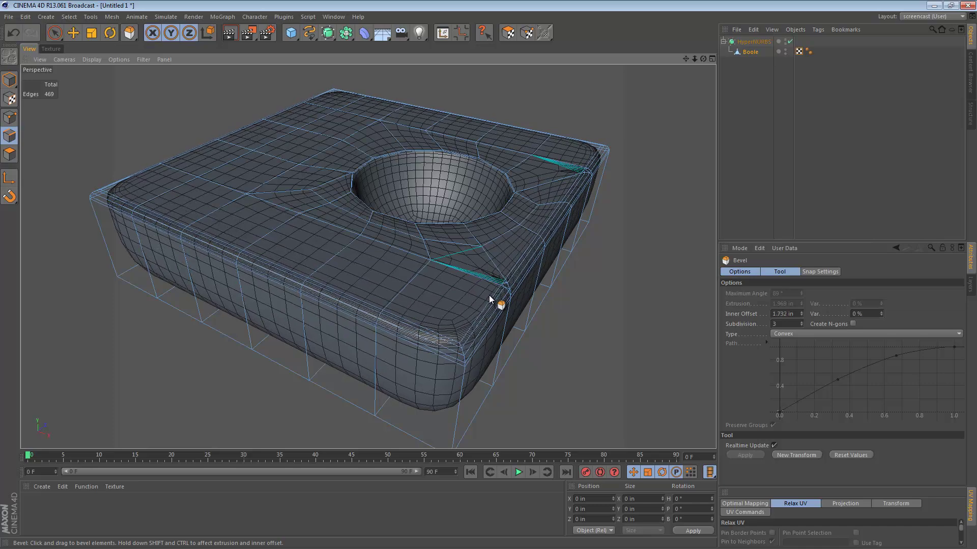
pyautogui.moveTo(490, 295); pyautogui.dragTo(505, 299)
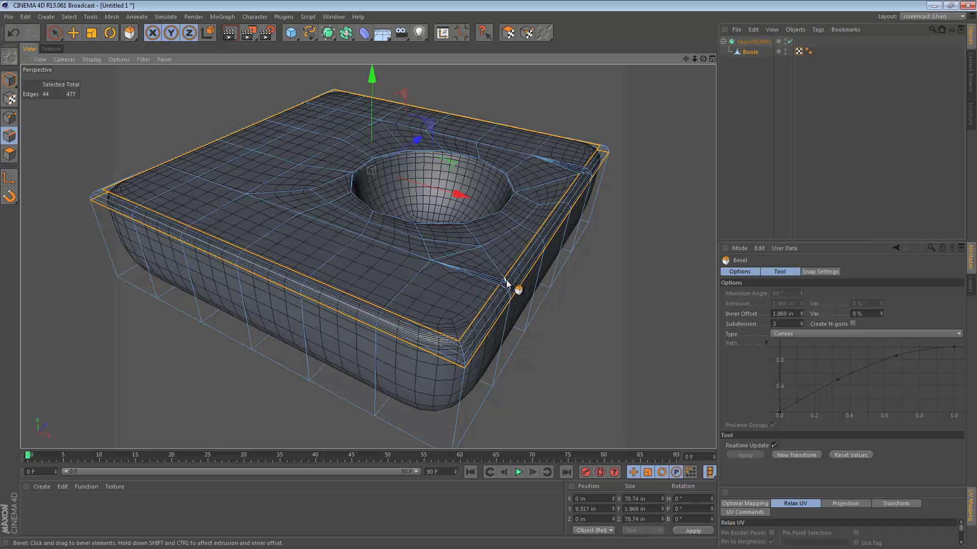
# Return to Model mode, deselect and view the bevelled block from another angle
pyautogui.click(9, 79)
pyautogui.scroll(-3, 433, 197)
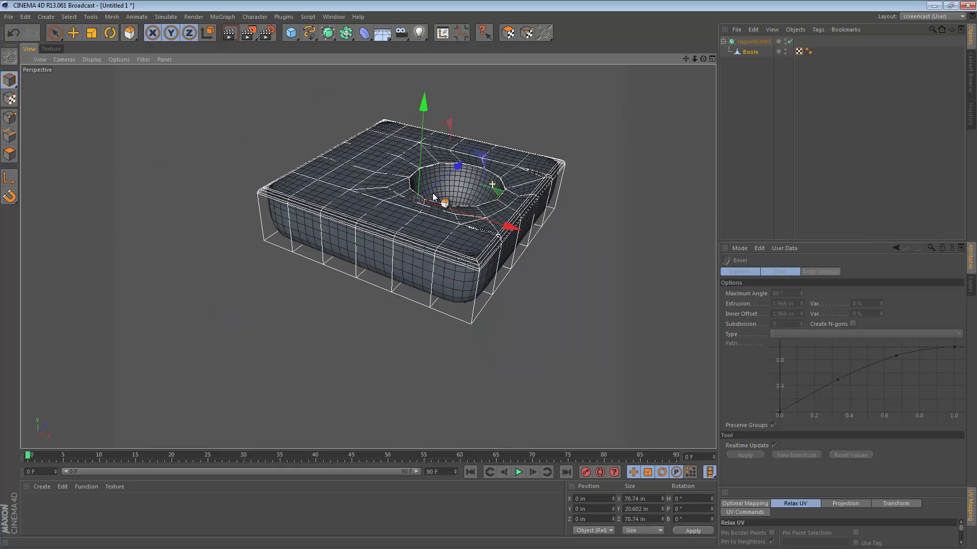
pyautogui.click(547, 132)
pyautogui.keyDown('alt'); pyautogui.moveTo(504, 157); pyautogui.dragTo(400, 183); pyautogui.keyUp('alt')
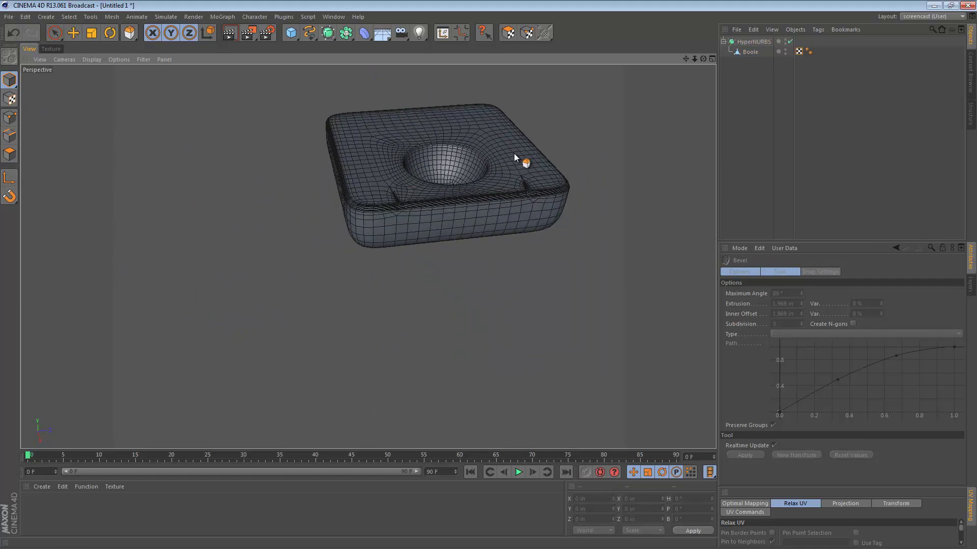
# Show Gouraud with isoparms, select Boole and zoom into the messy rim points in Point mode
pyautogui.press('n')
pyautogui.press('i')
pyautogui.keyDown('alt'); pyautogui.moveTo(513, 170); pyautogui.dragTo(562, 192); pyautogui.keyUp('alt')
pyautogui.scroll(5, 561, 197)
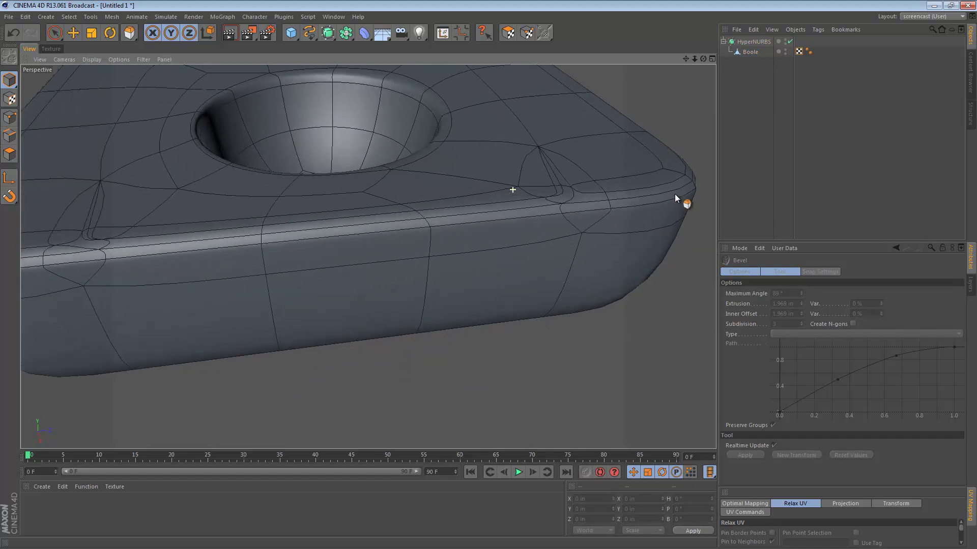
pyautogui.click(392, 197)
pyautogui.keyDown('alt'); pyautogui.moveTo(392, 197); pyautogui.dragTo(596, 195); pyautogui.keyUp('alt')
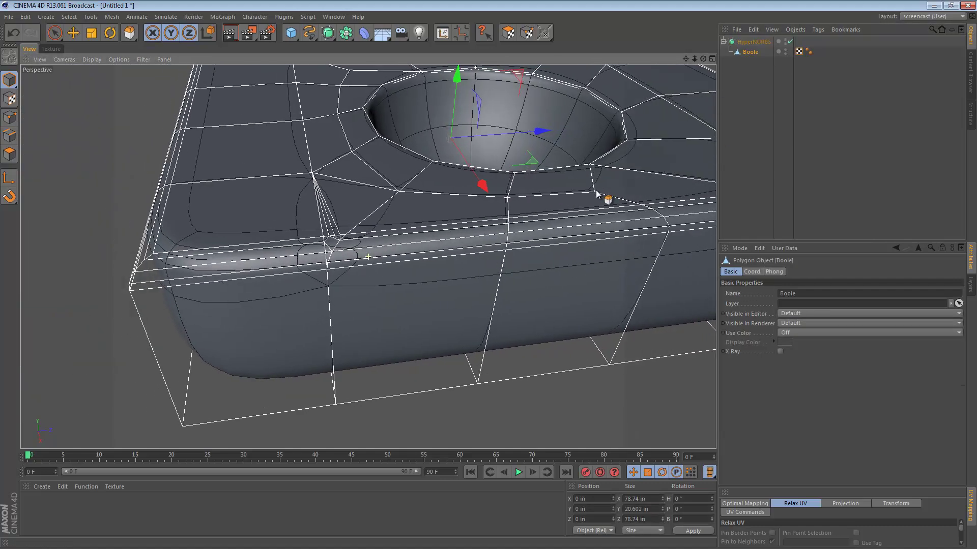
pyautogui.keyDown('alt'); pyautogui.moveTo(395, 239); pyautogui.dragTo(467, 235, button='right'); pyautogui.keyUp('alt')
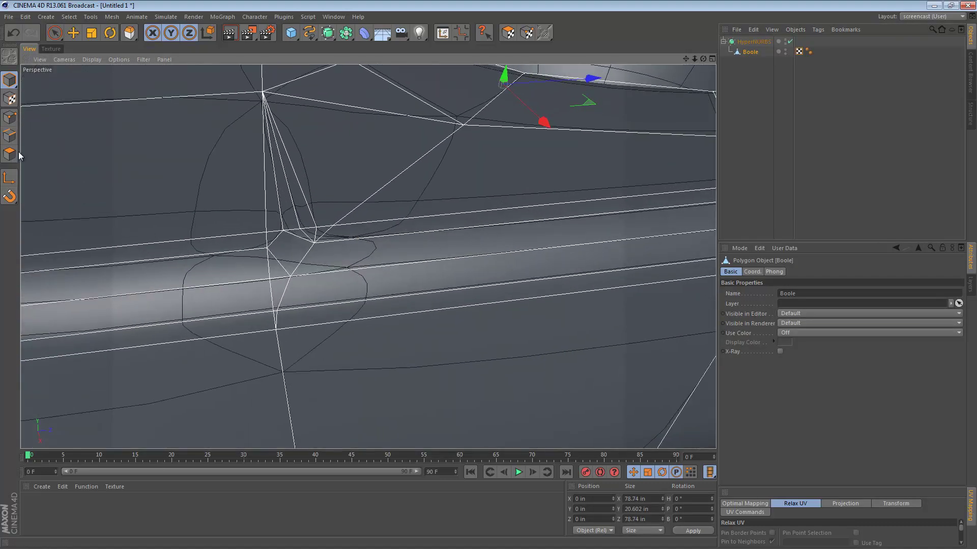
pyautogui.click(10, 118)
# Weld the first two pairs of stray points on the bevelled rim
pyautogui.click(275, 310)
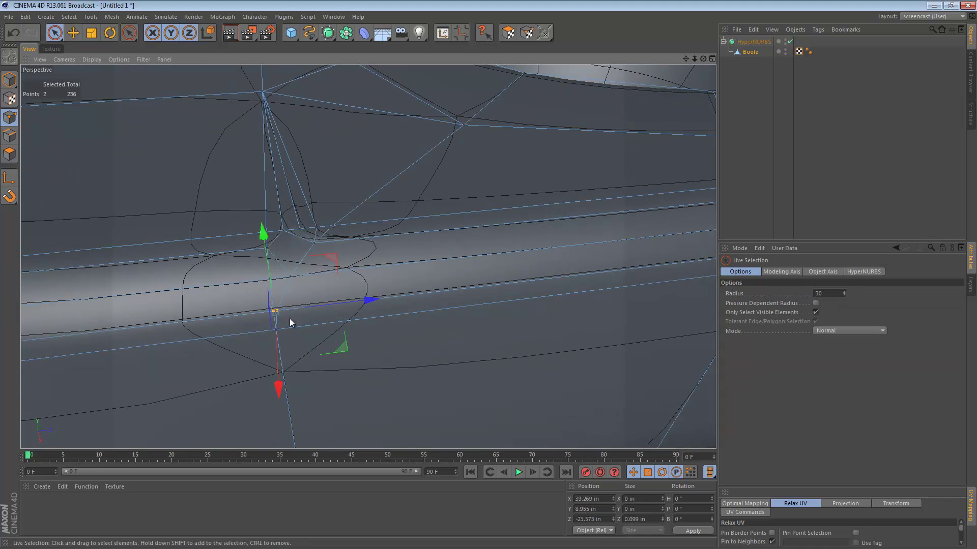
pyautogui.press('m')
pyautogui.press('q')
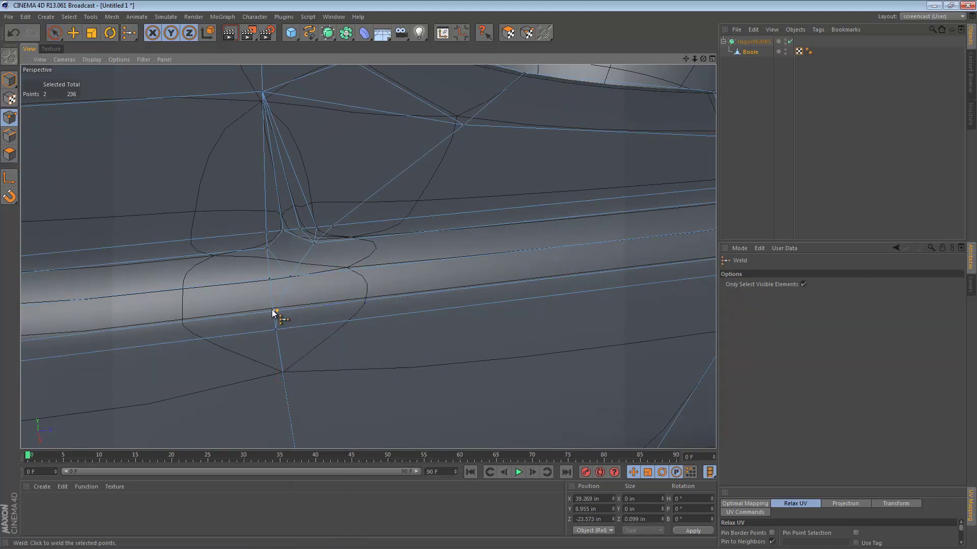
pyautogui.click(275, 313)
pyautogui.press('space')
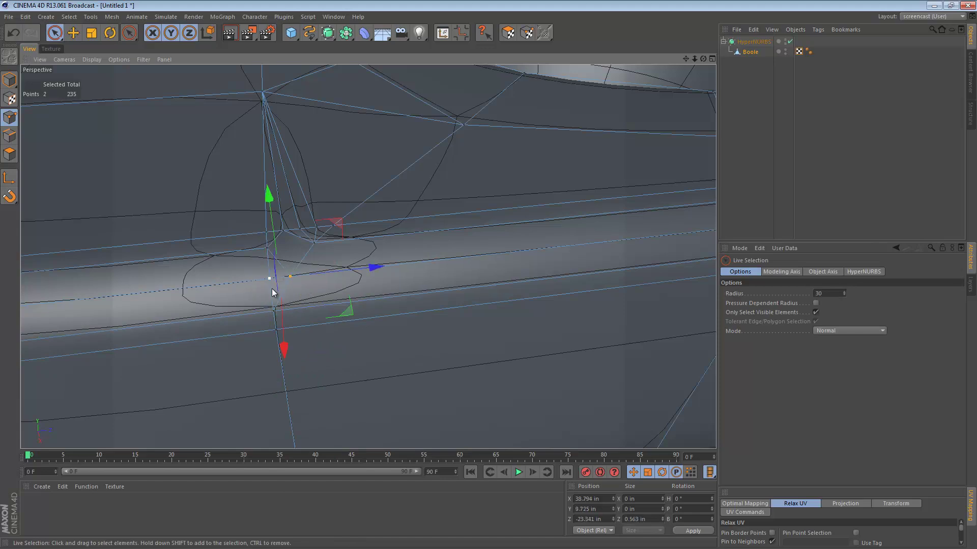
pyautogui.press('m')
pyautogui.press('q')
pyautogui.click(271, 281)
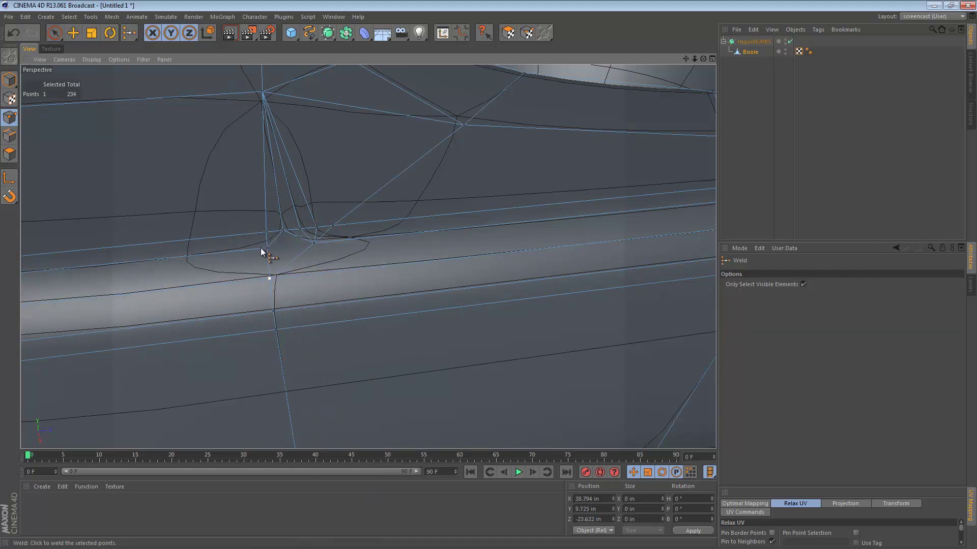
# Weld another stray pair and then five points along the rim edge into one
pyautogui.press('e')
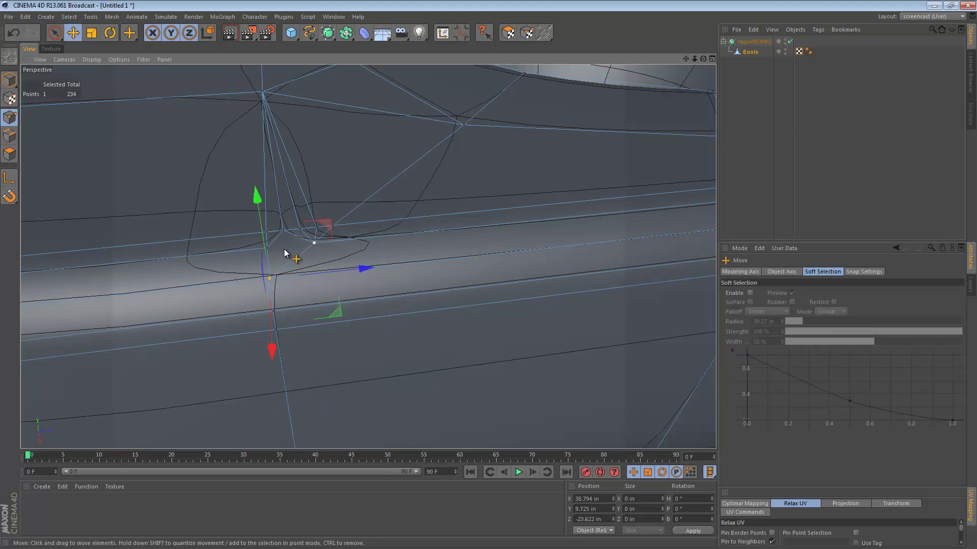
pyautogui.click(314, 242)
pyautogui.keyDown('shift'); pyautogui.click(267, 249); pyautogui.keyUp('shift')
pyautogui.rightClick(285, 282)
pyautogui.press('m')
pyautogui.press('q')
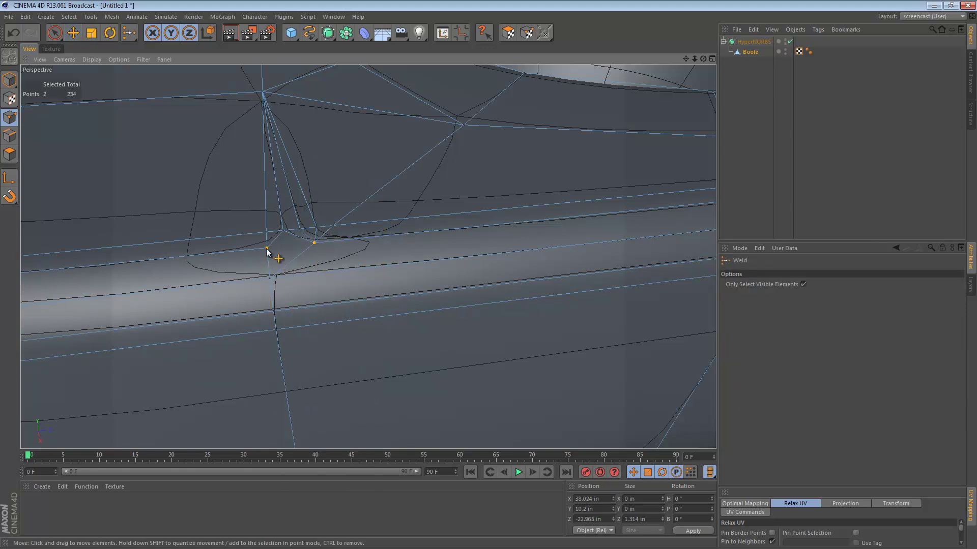
pyautogui.click(267, 250)
pyautogui.press('9')
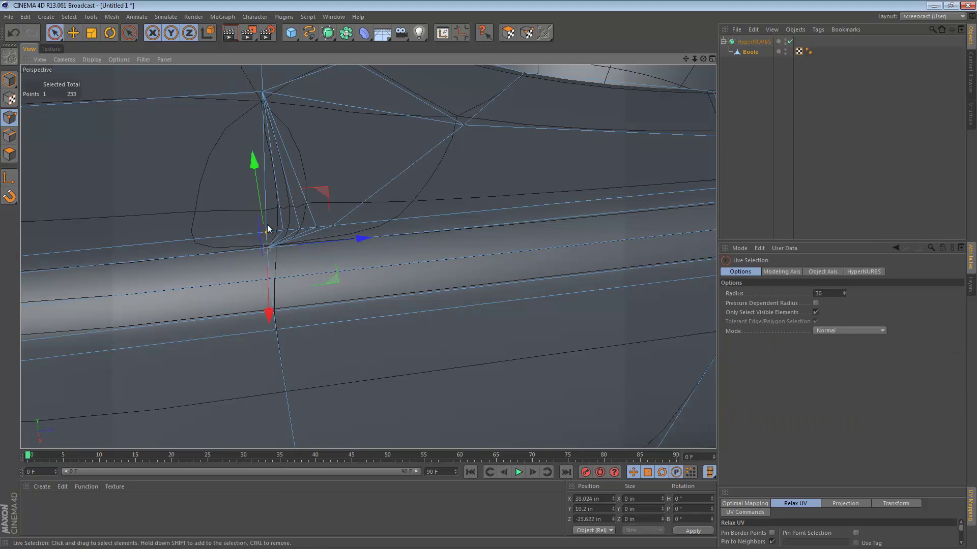
pyautogui.moveTo(268, 227); pyautogui.dragTo(396, 219)
pyautogui.press('m')
pyautogui.press('q')
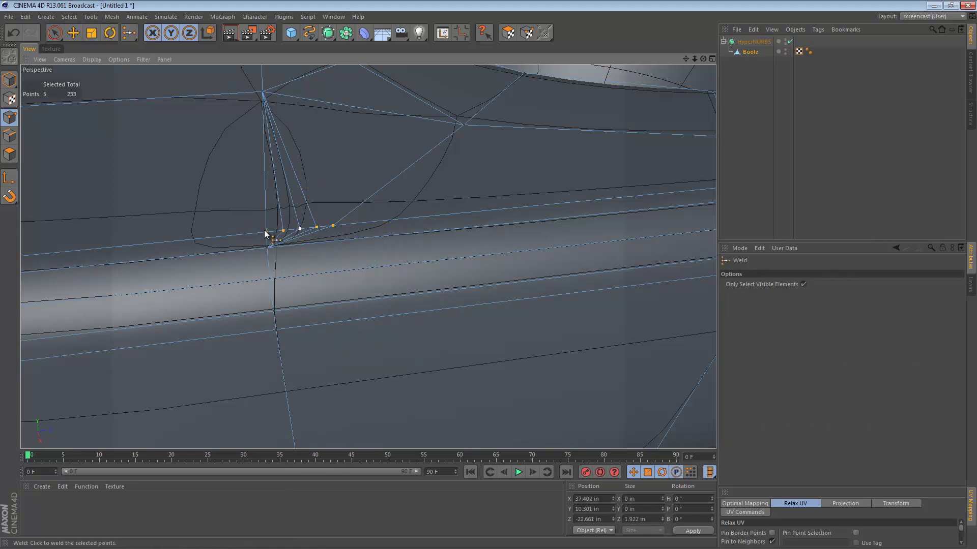
pyautogui.click(273, 235)
pyautogui.scroll(-3, 436, 224)
pyautogui.scroll(-3, 440, 222)
pyautogui.scroll(-1, 181, 236)
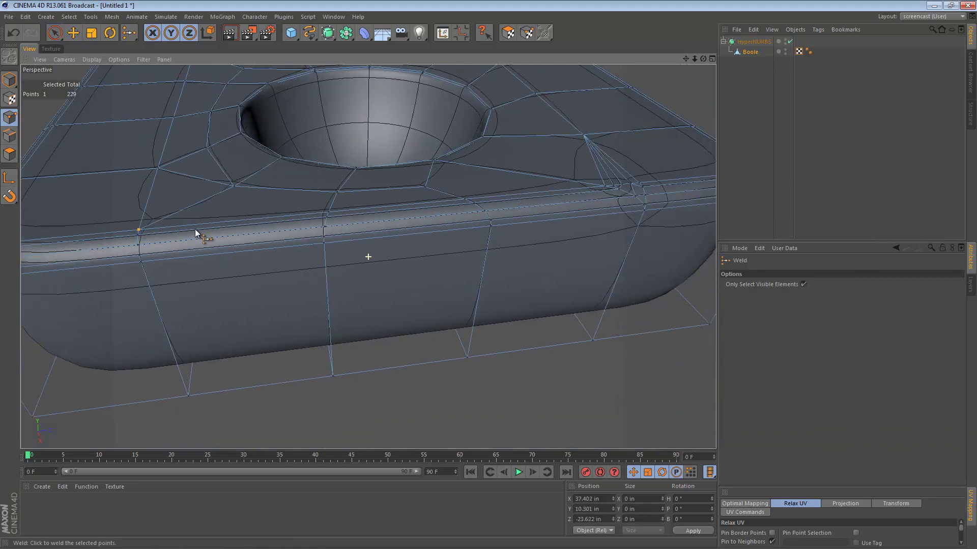
# At the model's right end, weld five edge-ring points and a stray pair near the pole
pyautogui.keyDown('alt'); pyautogui.moveTo(181, 236); pyautogui.dragTo(26, 263, button='middle'); pyautogui.keyUp('alt')
pyautogui.scroll(3, 469, 211)
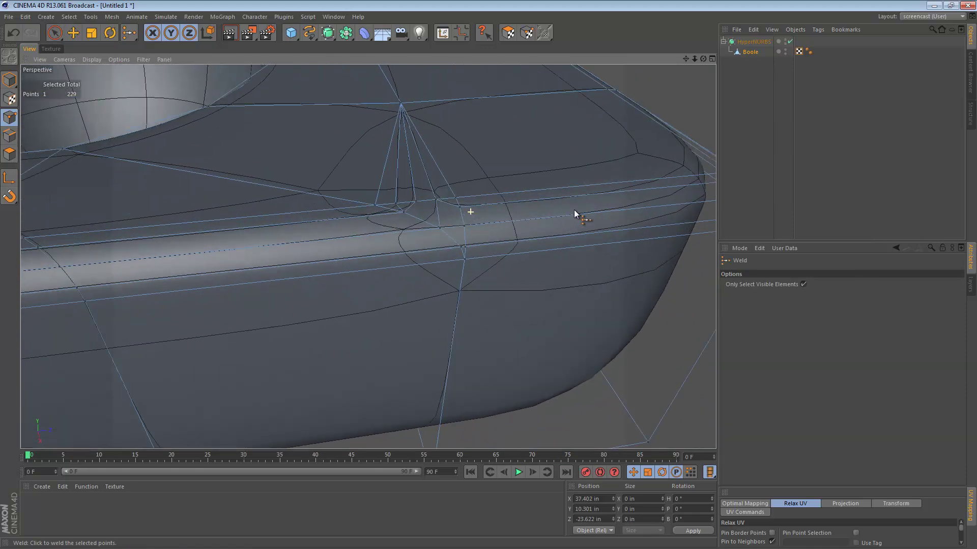
pyautogui.scroll(3, 585, 214)
pyautogui.press('space')
pyautogui.moveTo(294, 199); pyautogui.dragTo(459, 187)
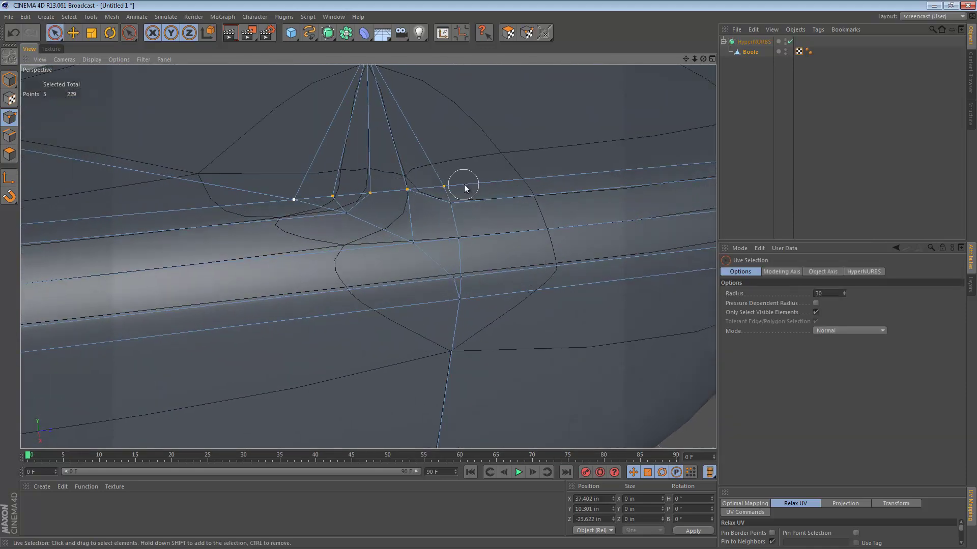
pyautogui.press('m')
pyautogui.press('q')
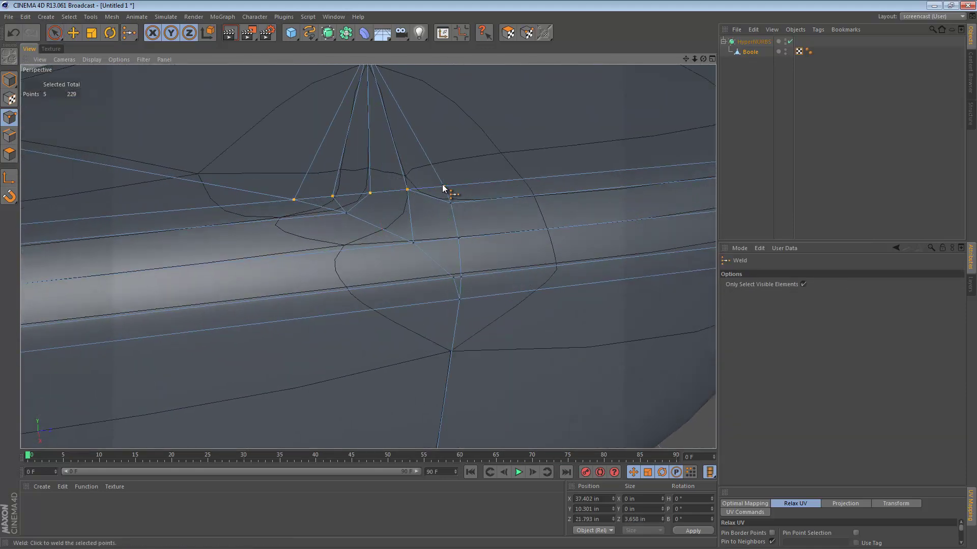
pyautogui.click(444, 186)
pyautogui.press('space')
pyautogui.moveTo(347, 213); pyautogui.dragTo(429, 215)
pyautogui.press('m')
pyautogui.press('q')
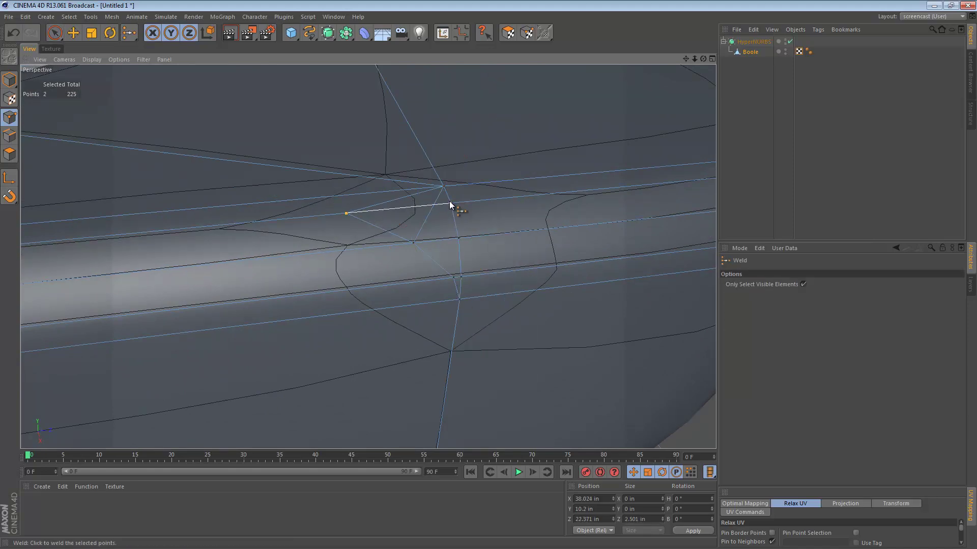
pyautogui.click(450, 204)
# Weld the last two pairs of stray points, bringing the mesh down to 222 points
pyautogui.keyDown('alt'); pyautogui.moveTo(458, 211); pyautogui.dragTo(375, 218); pyautogui.keyUp('alt')
pyautogui.scroll(3, 458, 212)
pyautogui.press('space')
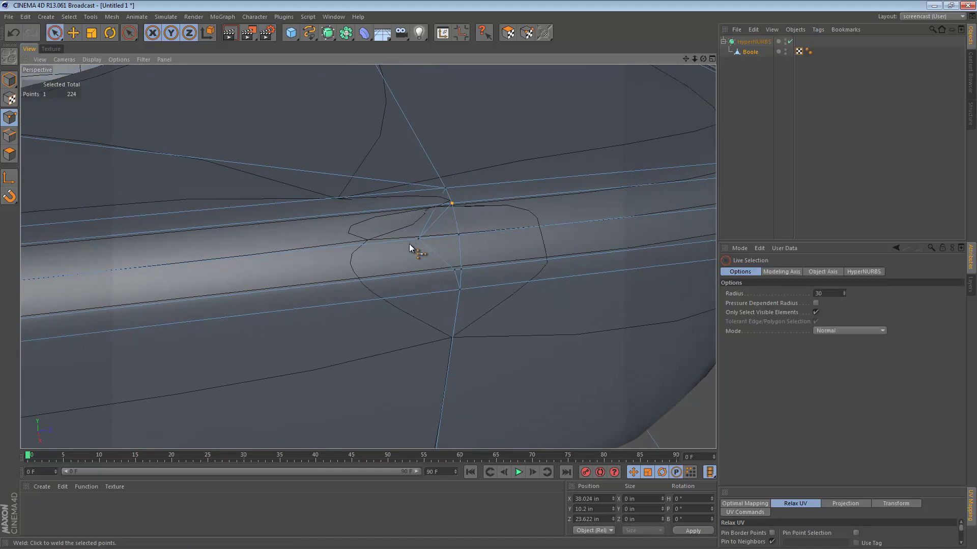
pyautogui.moveTo(412, 244)
pyautogui.mouseDown()
pyautogui.moveTo(460, 245)
pyautogui.moveTo(465, 271)
pyautogui.mouseUp()
pyautogui.press('m')
pyautogui.press('q')
pyautogui.click(455, 240)
pyautogui.press('space')
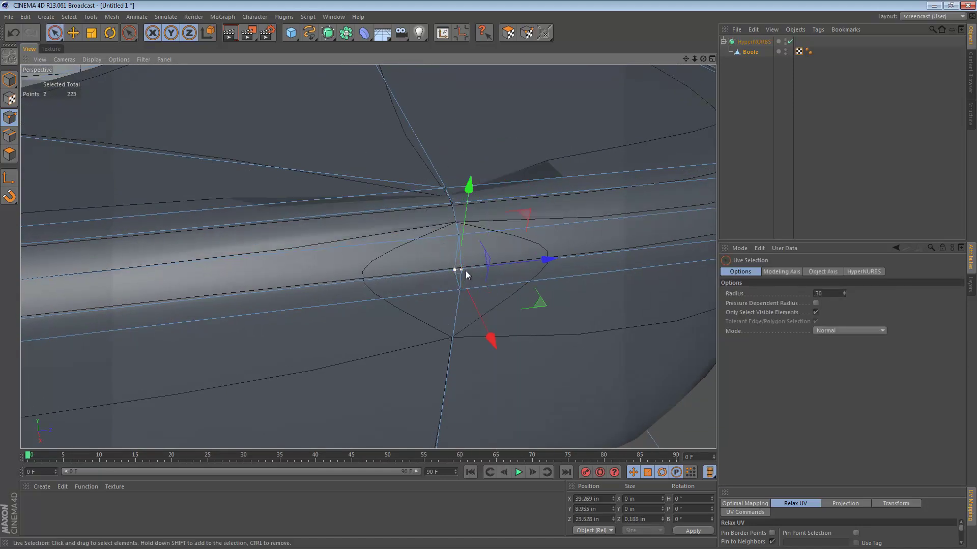
pyautogui.press('m')
pyautogui.press('q')
pyautogui.click(461, 272)
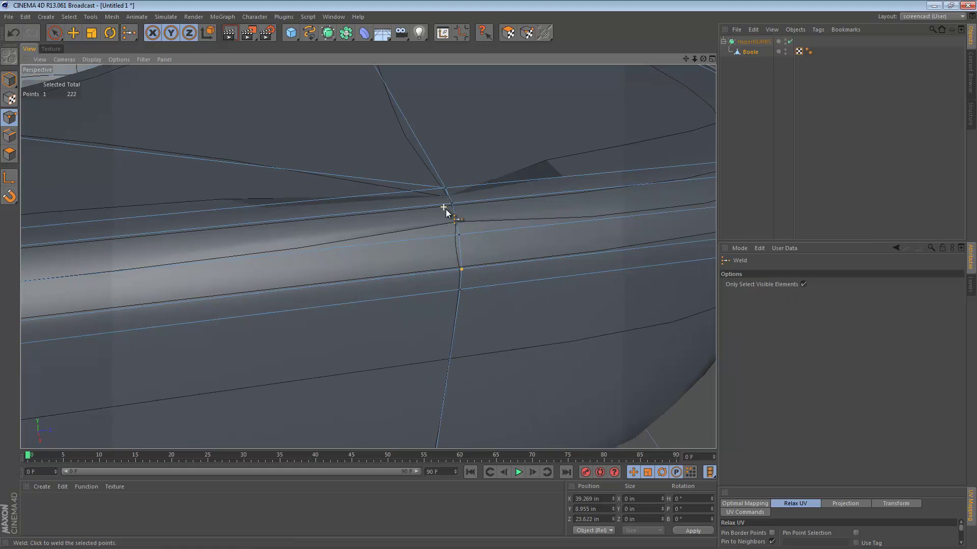
pyautogui.moveTo(444, 211)
pyautogui.keyDown('alt'); pyautogui.mouseDown()
pyautogui.moveTo(441, 328)
pyautogui.moveTo(441, 308)
pyautogui.moveTo(531, 204)
pyautogui.moveTo(597, 170)
pyautogui.moveTo(565, 167)
pyautogui.moveTo(458, 230)
pyautogui.mouseUp(); pyautogui.keyUp('alt')
# Weld away the leftover rim element in Polygon mode, then view the whole 221-point block
pyautogui.press('Return')
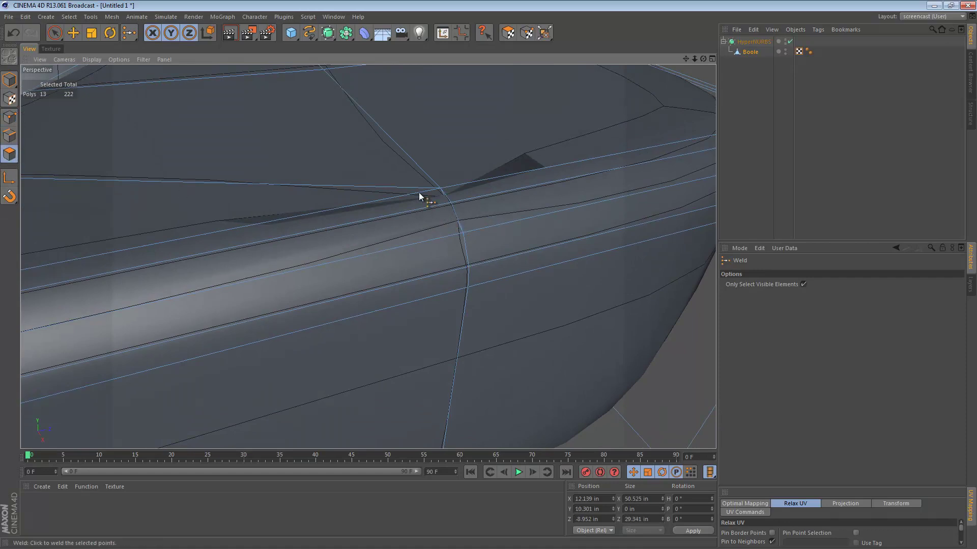
pyautogui.moveTo(415, 174)
pyautogui.mouseDown()
pyautogui.moveTo(484, 239)
pyautogui.moveTo(479, 205)
pyautogui.moveTo(616, 138)
pyautogui.moveTo(564, 150)
pyautogui.moveTo(489, 200)
pyautogui.mouseUp()
pyautogui.click(414, 231)
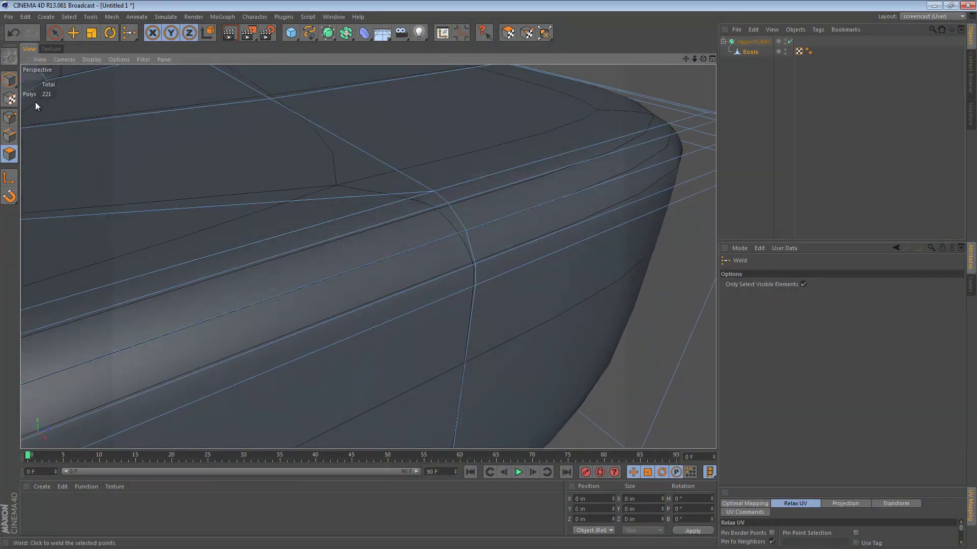
pyautogui.click(10, 80)
pyautogui.keyDown('alt'); pyautogui.moveTo(521, 190); pyautogui.dragTo(263, 194, button='right'); pyautogui.keyUp('alt')
pyautogui.moveTo(263, 194)
pyautogui.keyDown('alt'); pyautogui.mouseDown()
pyautogui.moveTo(374, 178)
pyautogui.moveTo(386, 320)
pyautogui.moveTo(379, 217)
pyautogui.mouseUp(); pyautogui.keyUp('alt')
# Switch the viewport to Gouraud Shading and view the smooth block with Boole selected
pyautogui.click(119, 60)
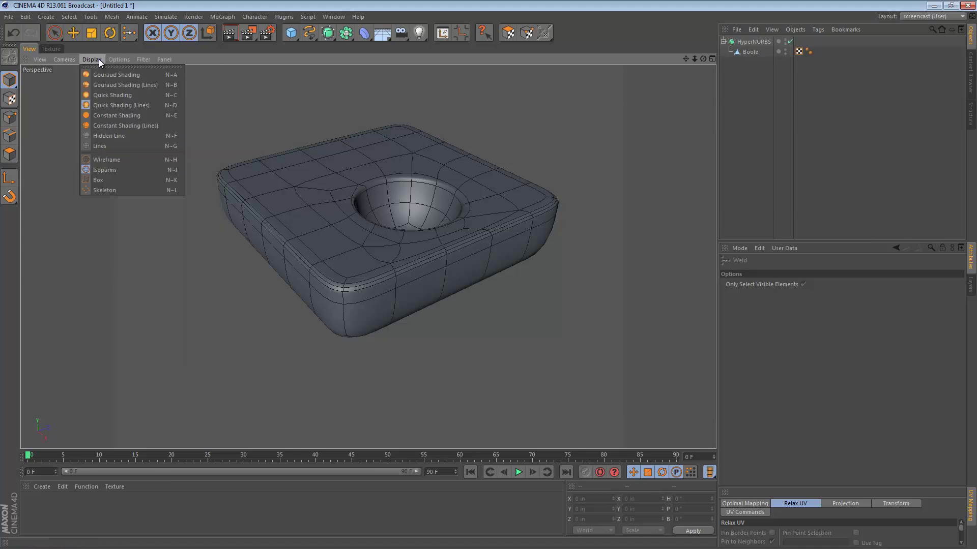
pyautogui.click(130, 95)
pyautogui.moveTo(446, 213)
pyautogui.keyDown('alt'); pyautogui.mouseDown()
pyautogui.moveTo(431, 98)
pyautogui.moveTo(459, 255)
pyautogui.mouseUp(); pyautogui.keyUp('alt')
pyautogui.press('e')
pyautogui.click(474, 243)
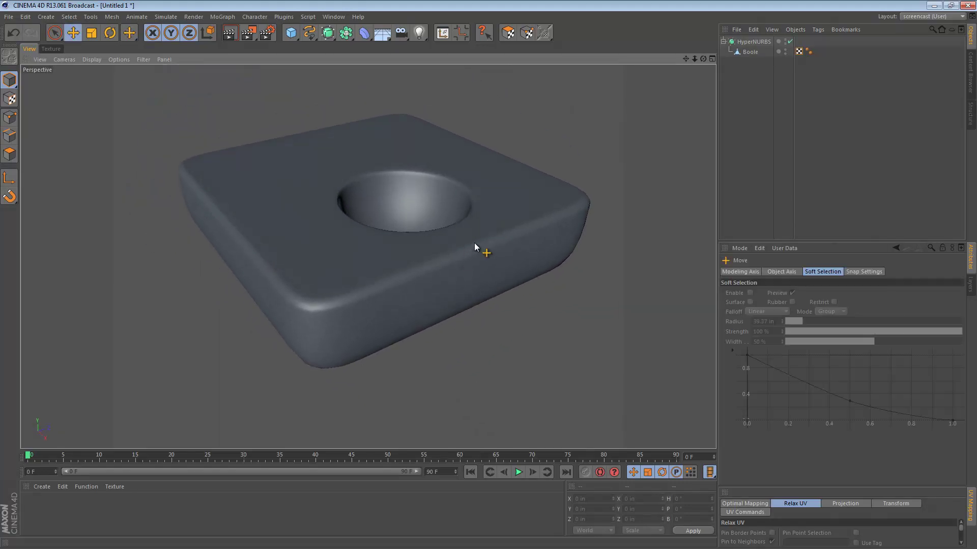